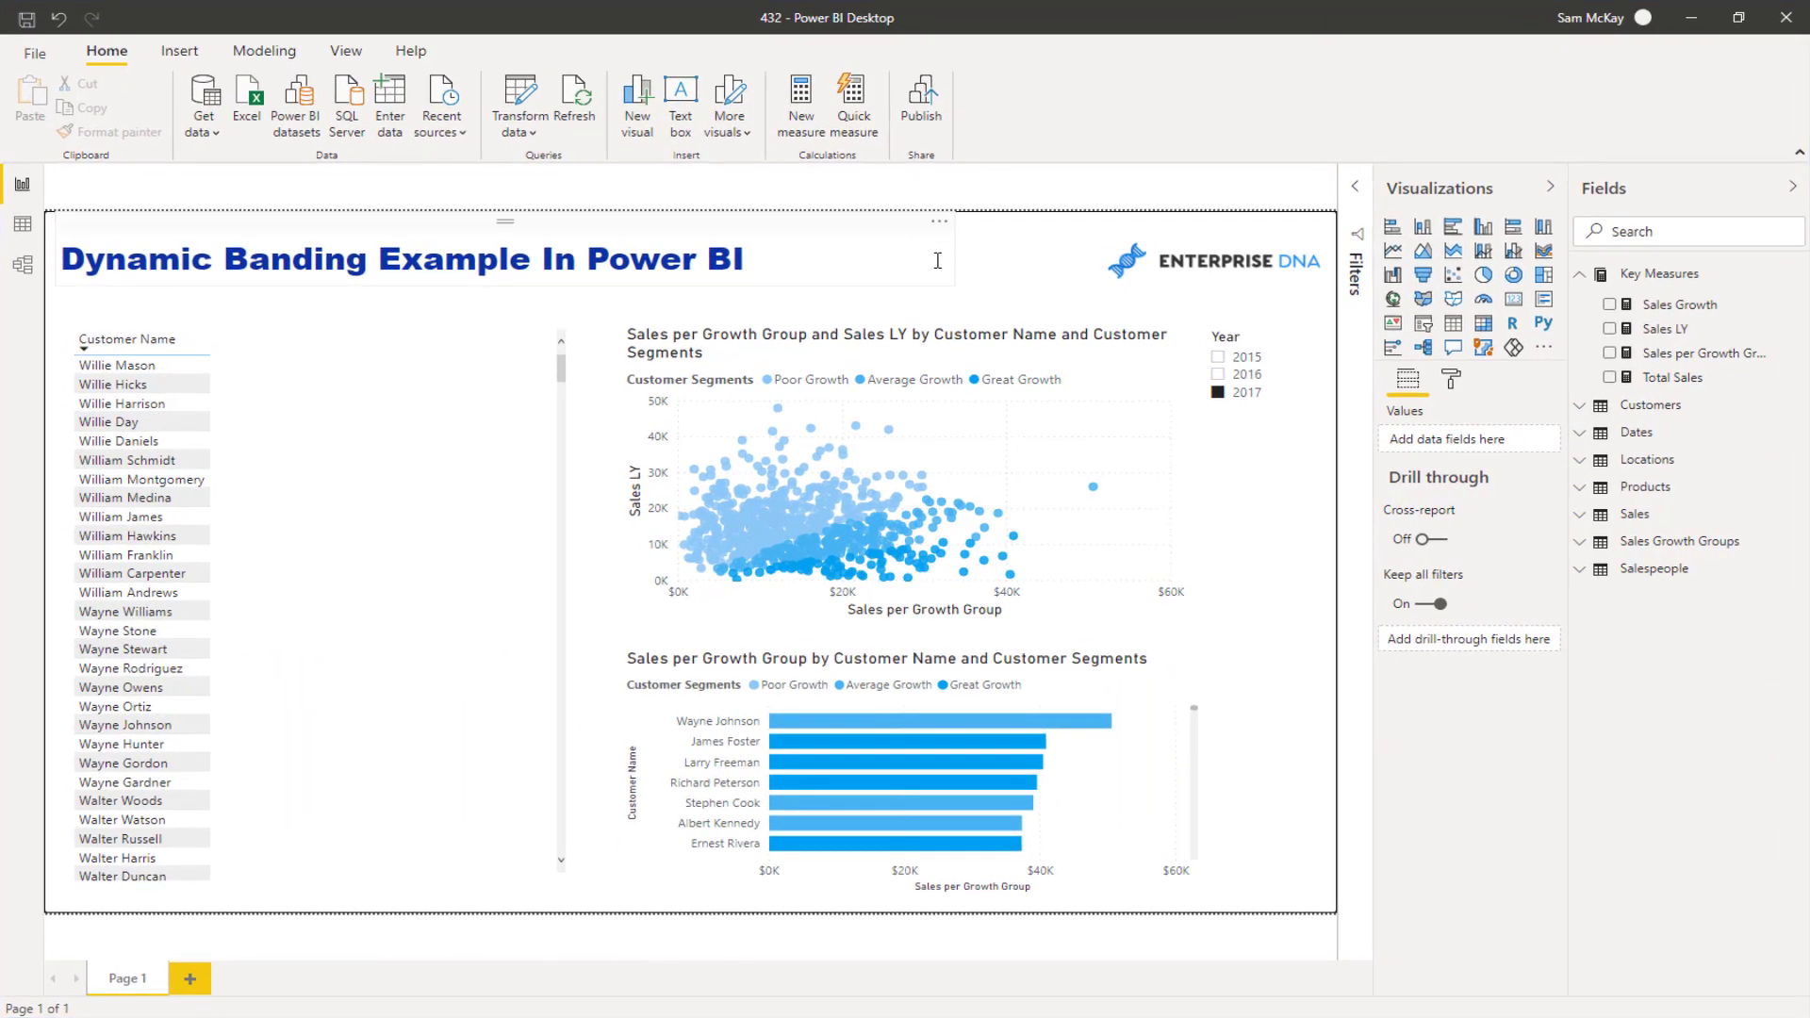
Narrow the report title box to end before the Enterprise DNA logo, then select the Customer Name table
left_click(938, 262)
left_click_drag(954, 283, 890, 289)
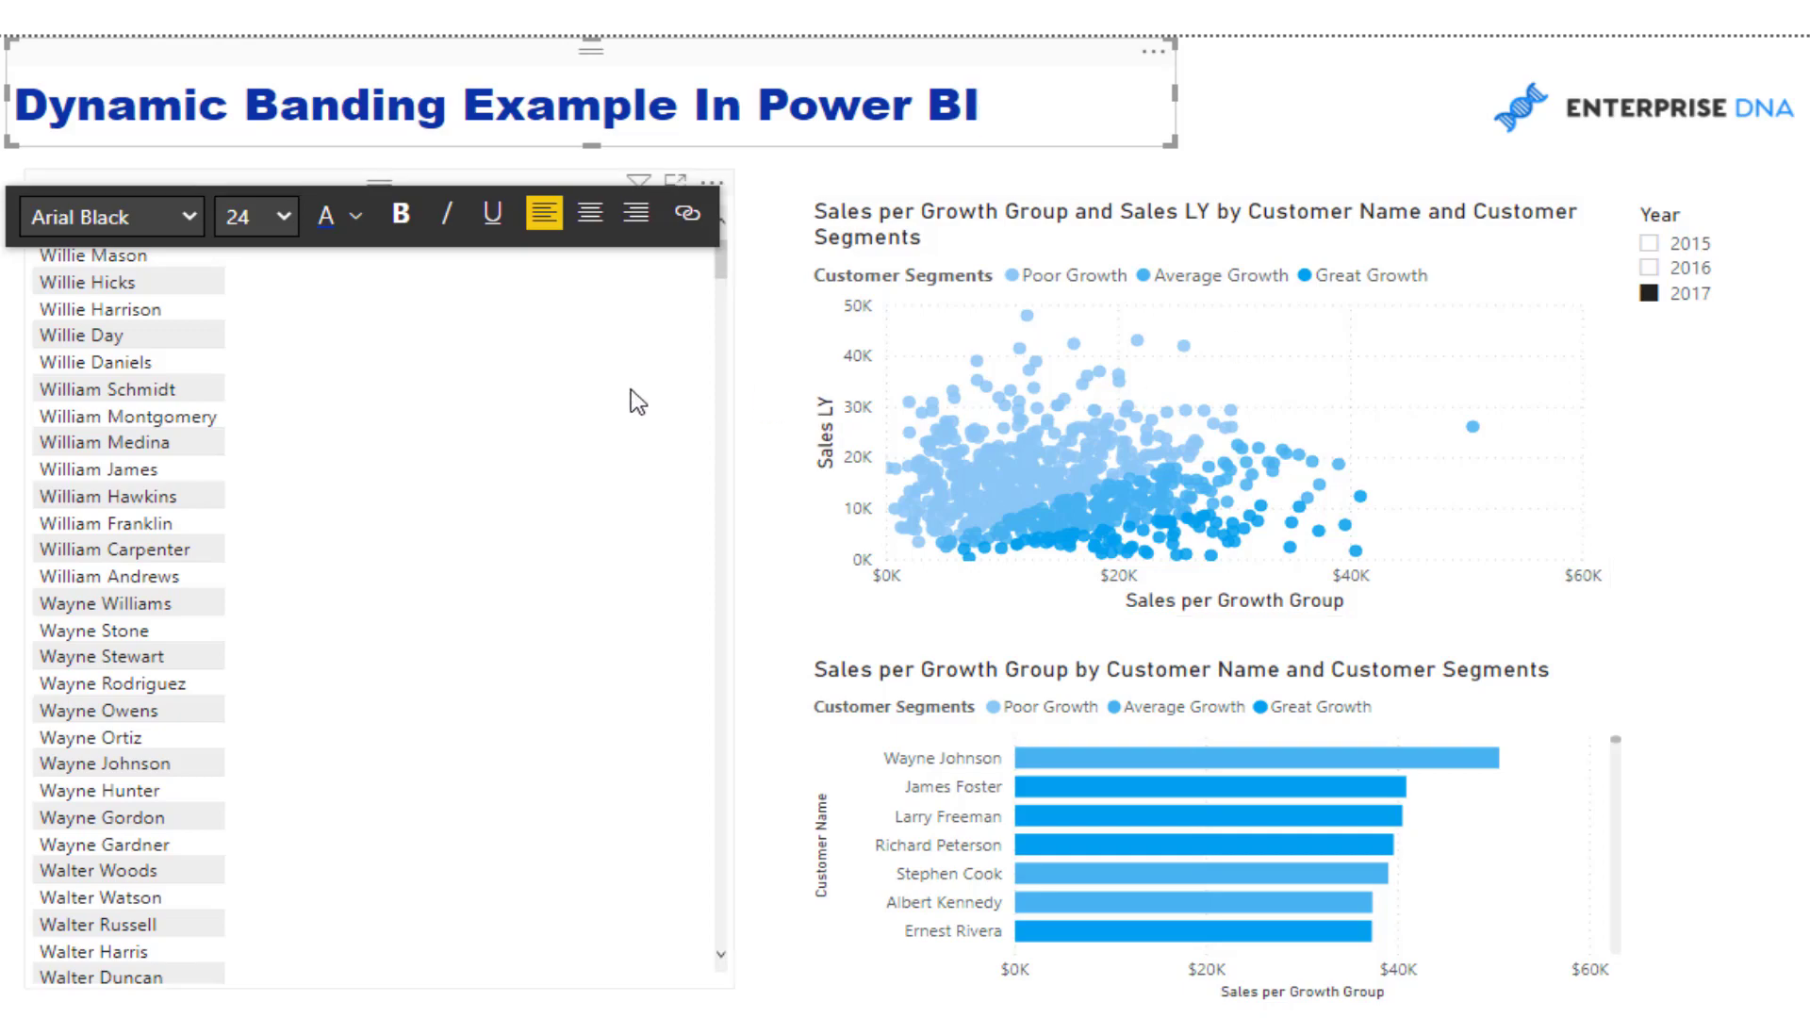
left_click(553, 202)
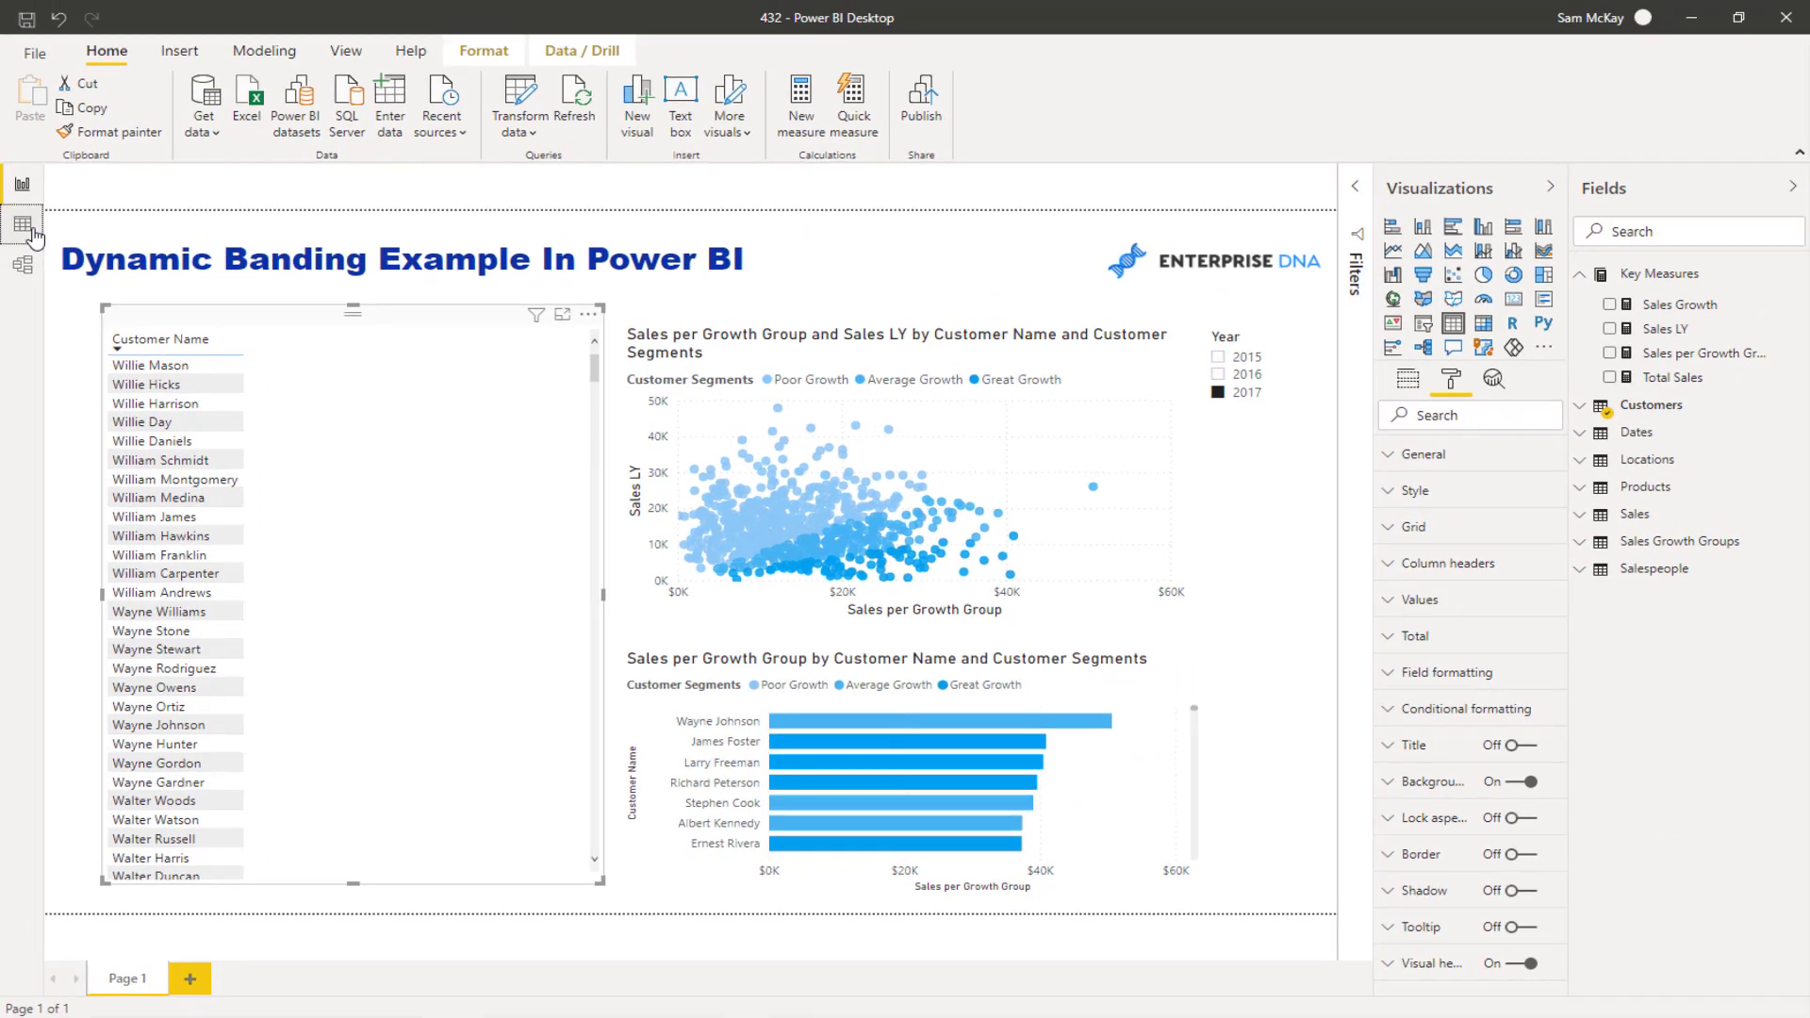
In Model view, collapse Properties and move Sales down, with Dates, Products, Locations and Customers above it
left_click(23, 221)
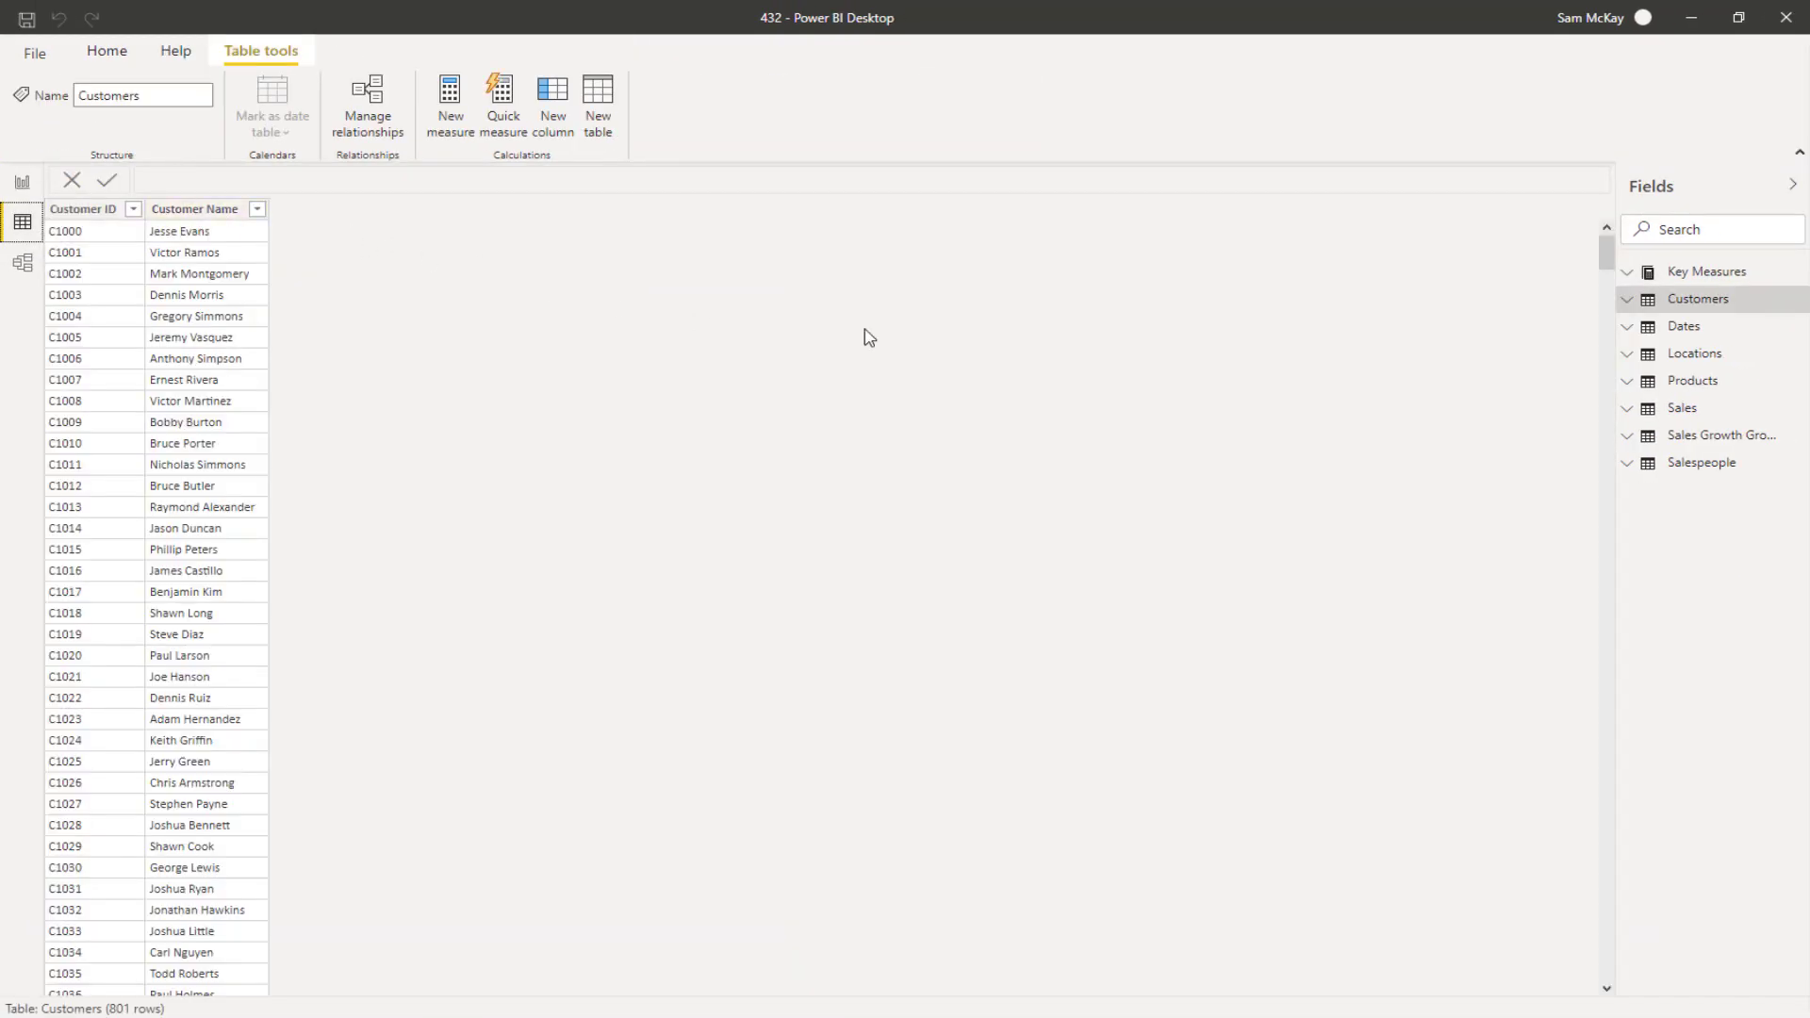
left_click(26, 274)
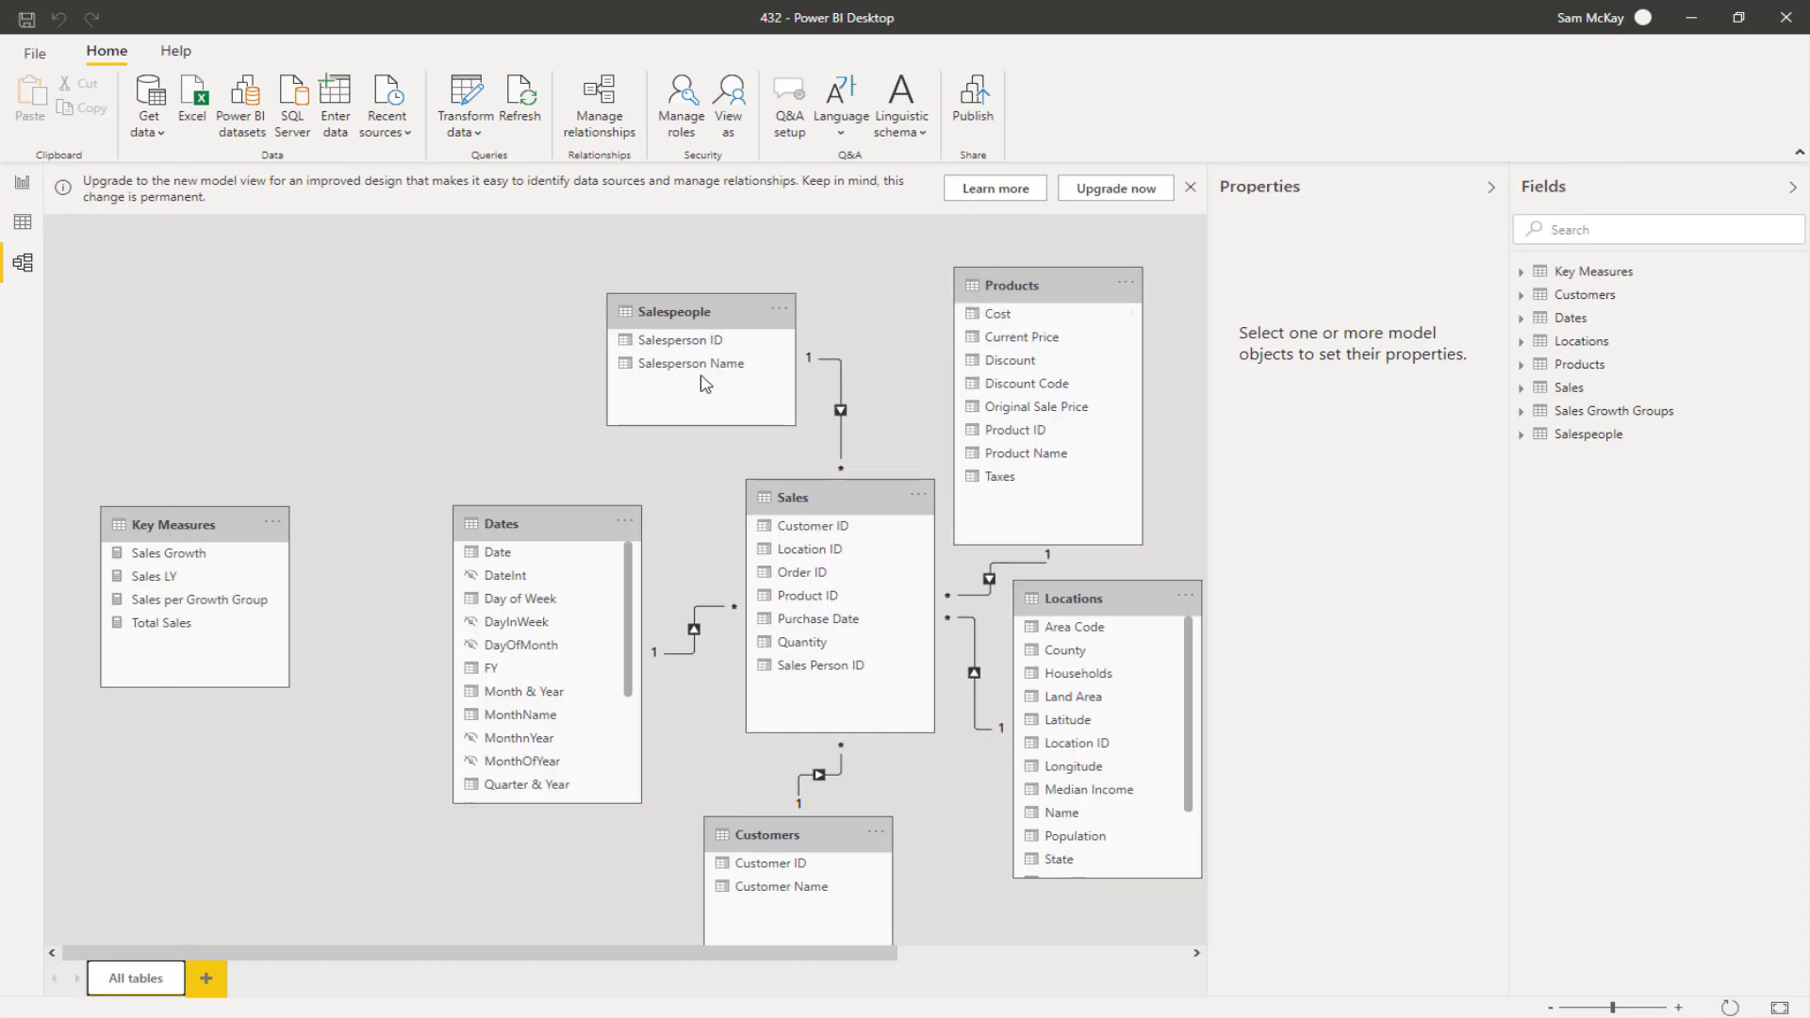
left_click(1490, 186)
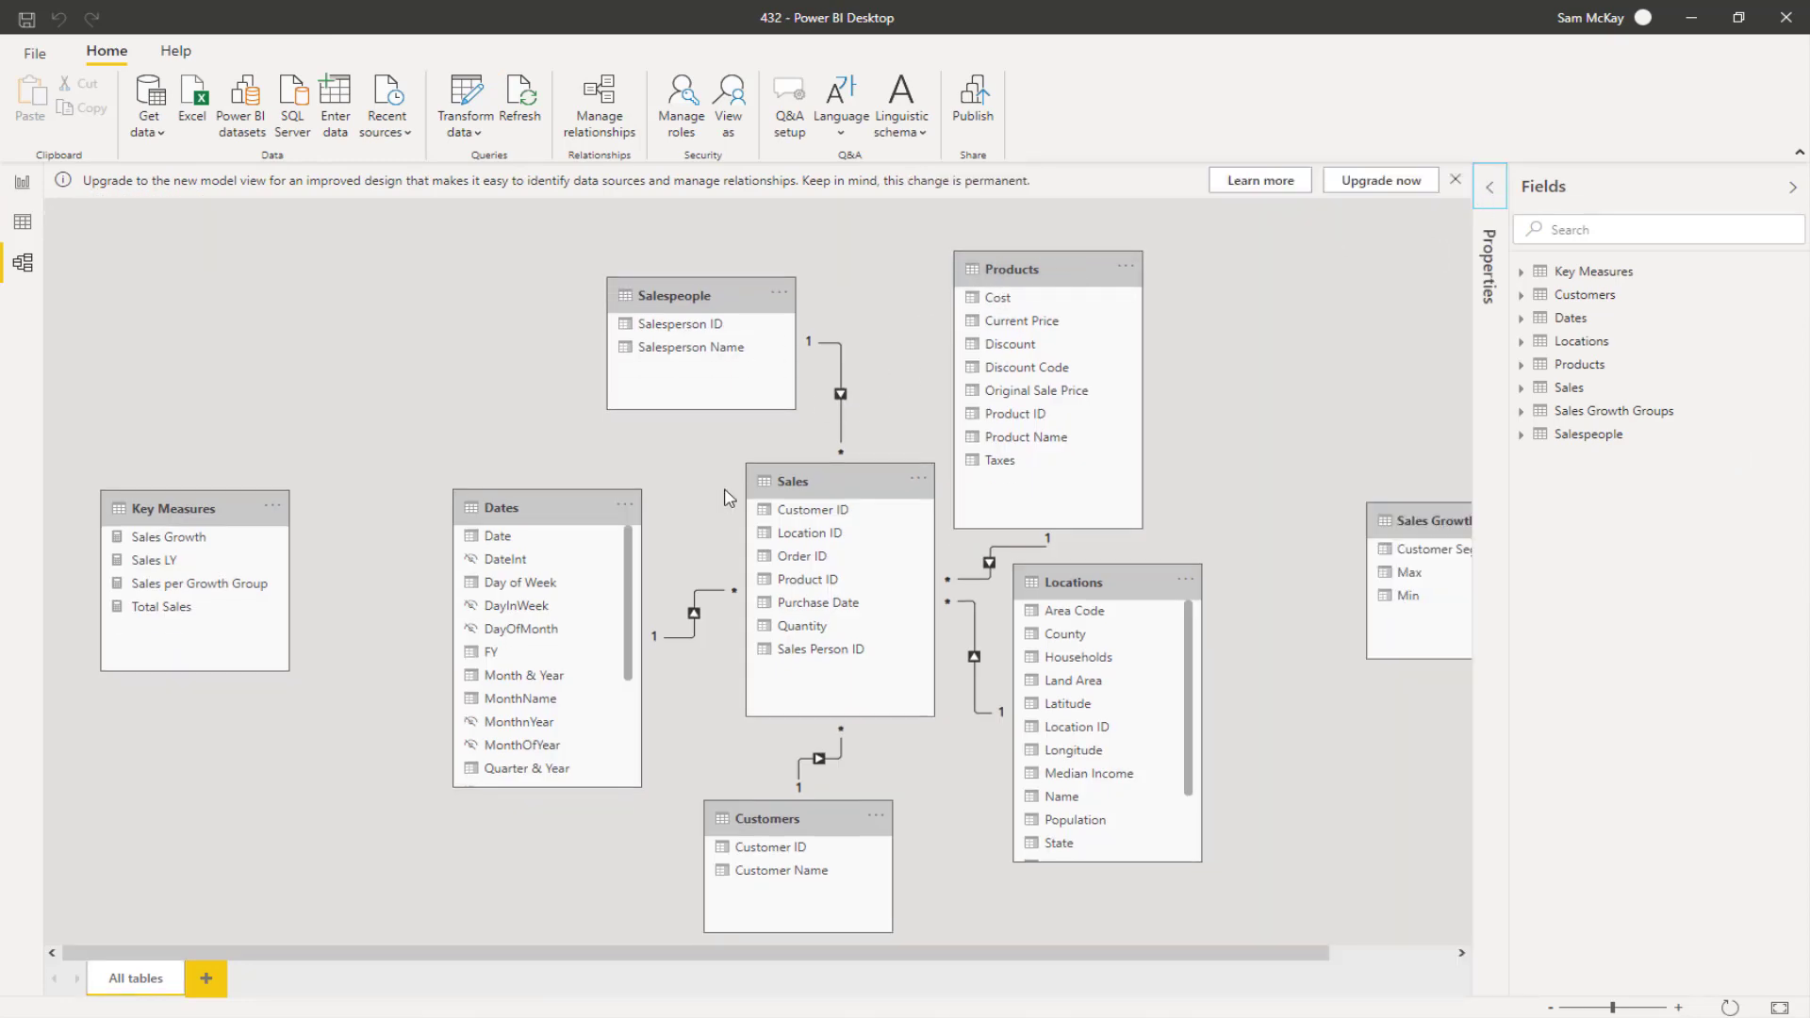
left_click_drag(754, 482, 691, 539)
left_click_drag(533, 511, 386, 301)
left_click_drag(1033, 277, 938, 286)
left_click_drag(1103, 581, 1151, 322)
left_click_drag(816, 814, 1413, 283)
Set Sales below the lookup tables, align Dates, Salespeople, Products, Locations, Customers, and view Customers data
left_click_drag(754, 536, 931, 699)
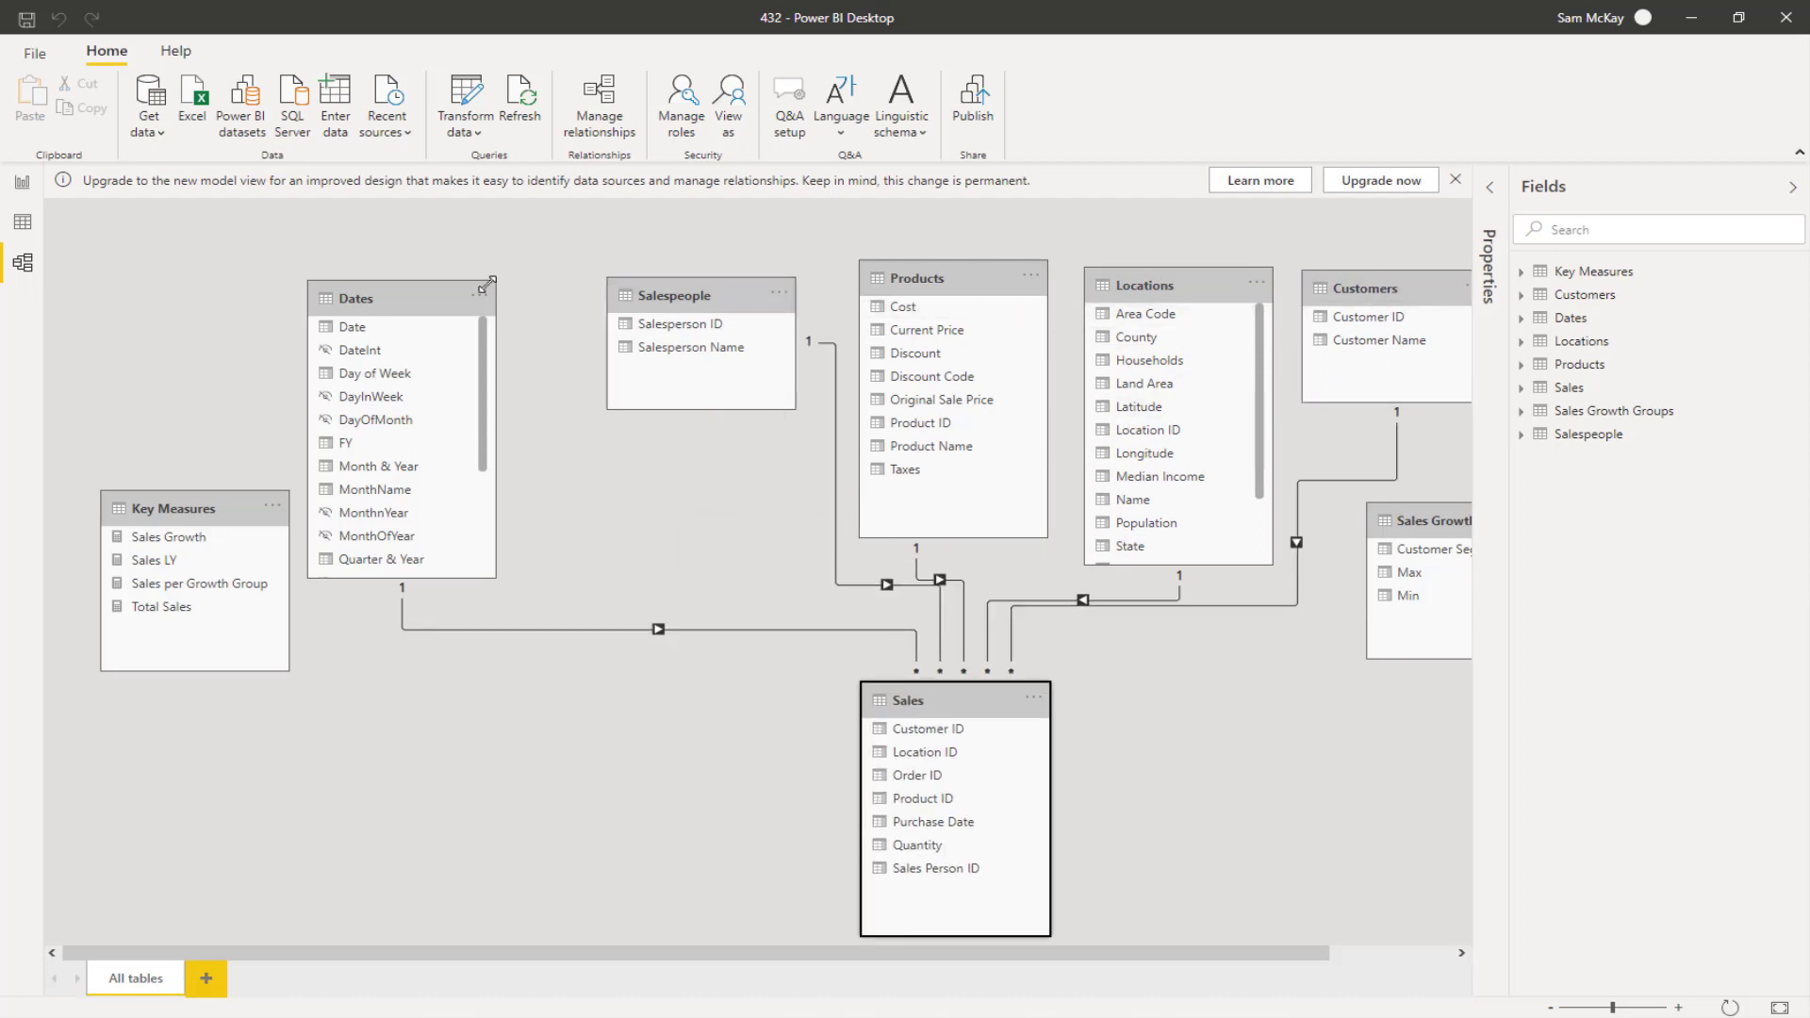
left_click_drag(486, 299, 494, 278)
left_click_drag(674, 296, 640, 283)
left_click_drag(913, 289, 855, 292)
left_click_drag(1121, 286, 1100, 285)
mouse_move(1344, 291)
left_mouse_down()
mouse_move(1291, 272)
mouse_move(1336, 288)
left_mouse_up()
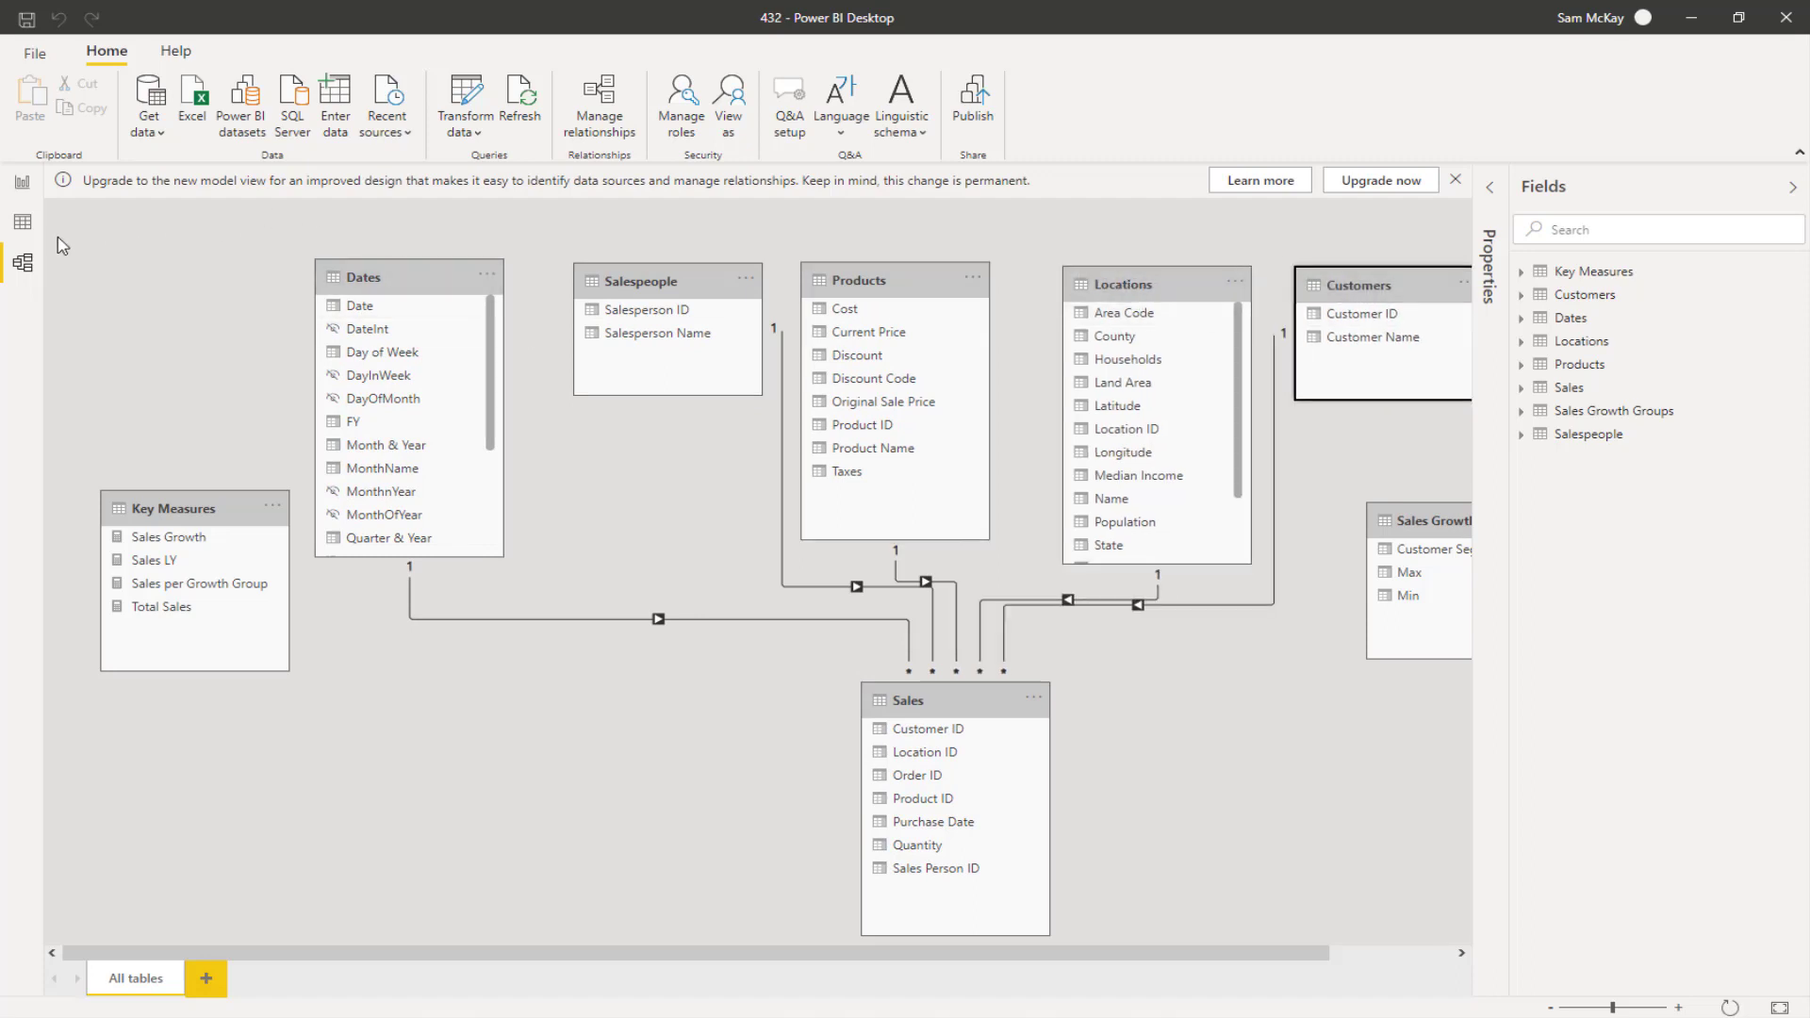
left_click(22, 221)
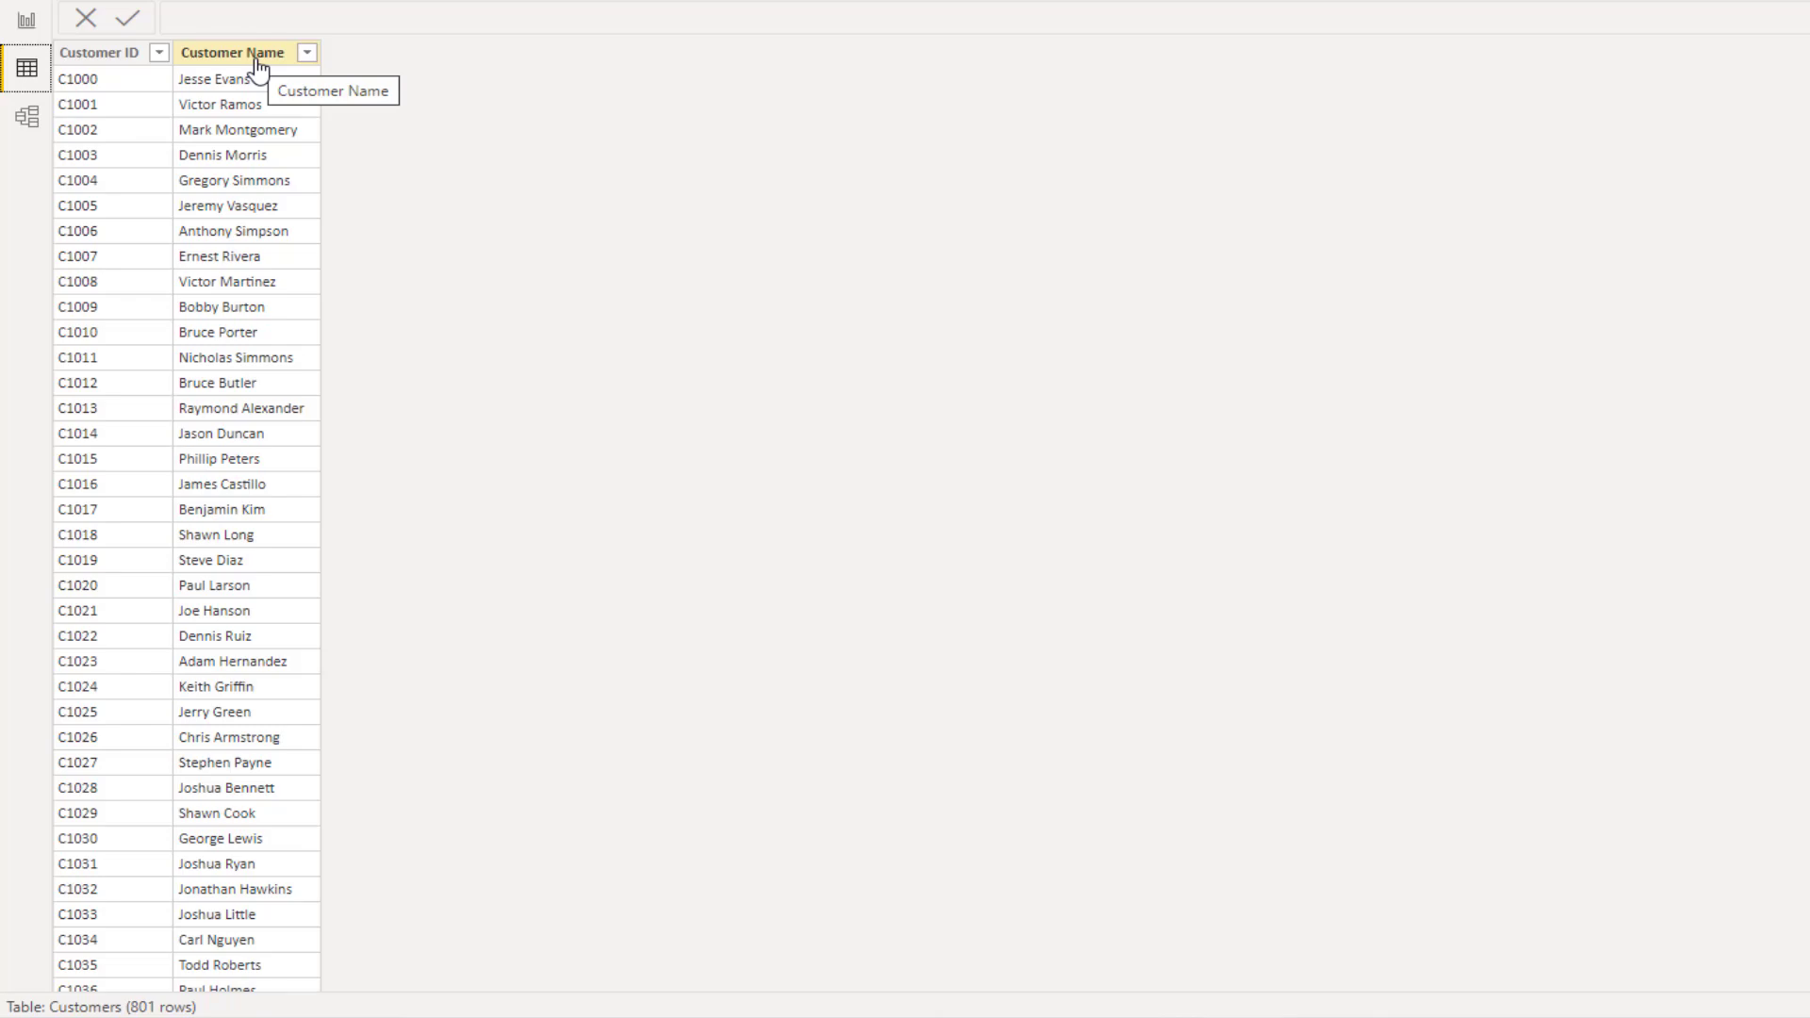
left_click(26, 19)
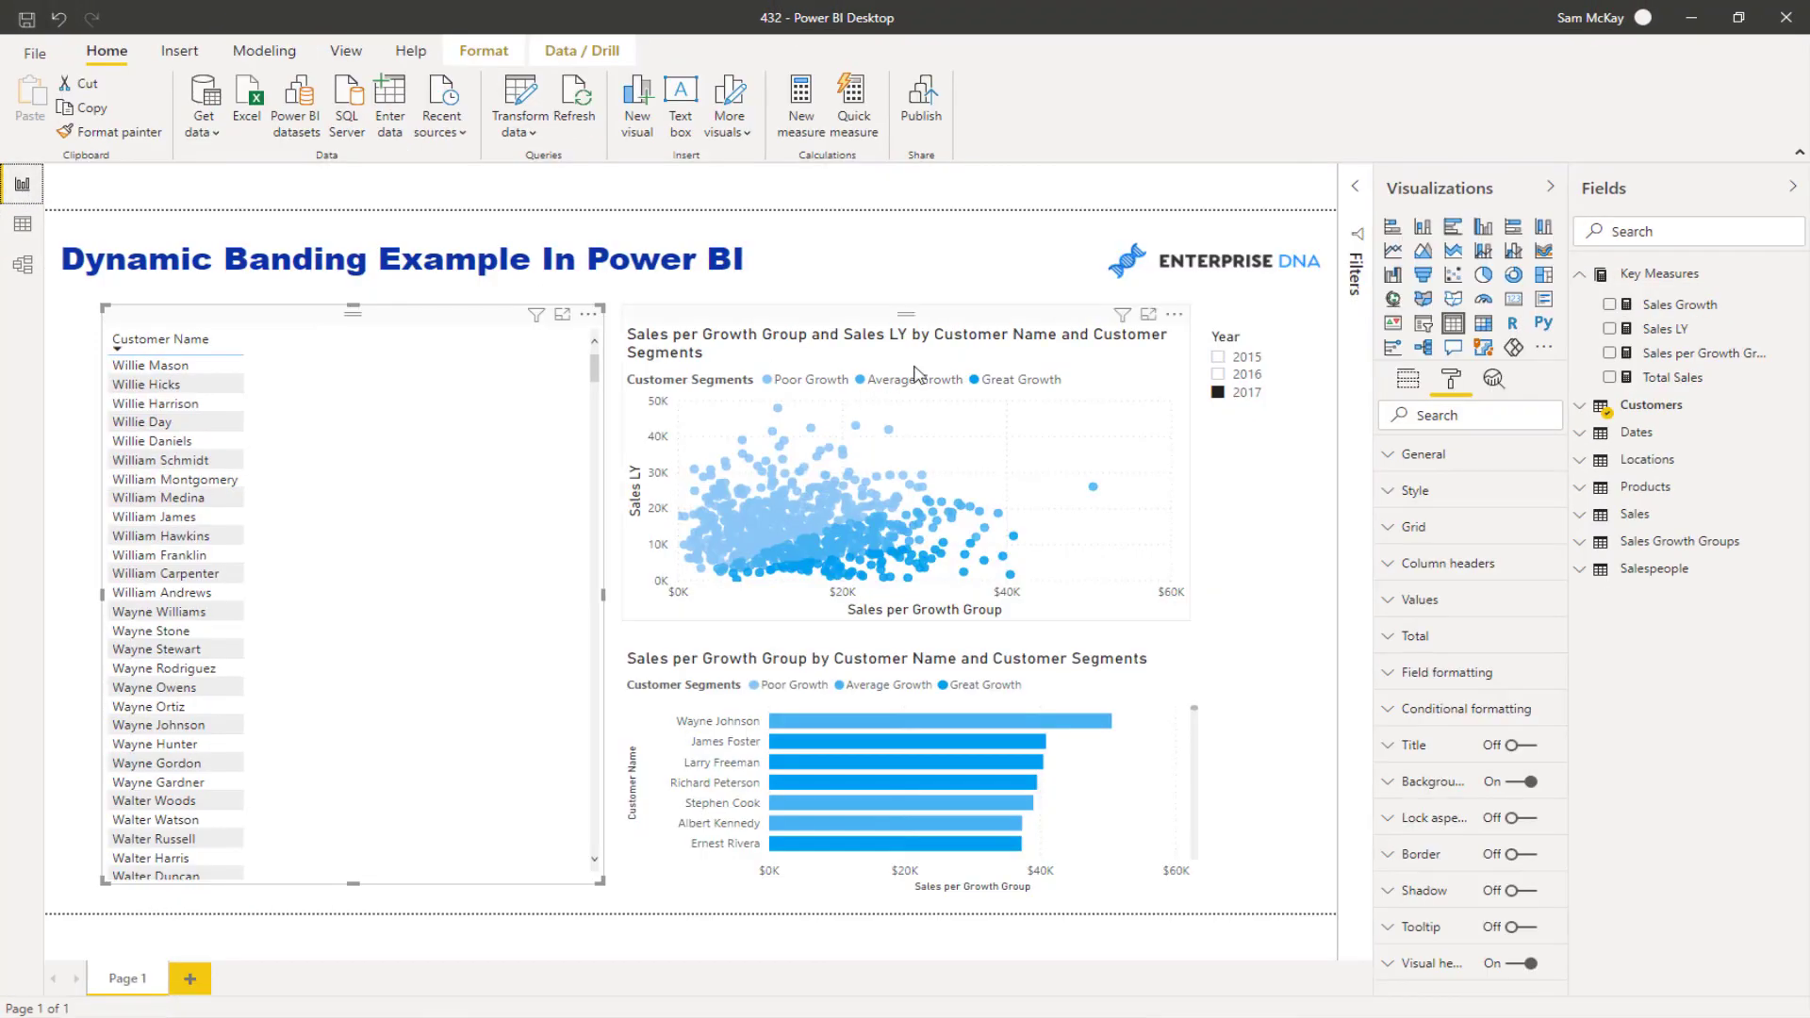
left_click(1043, 324)
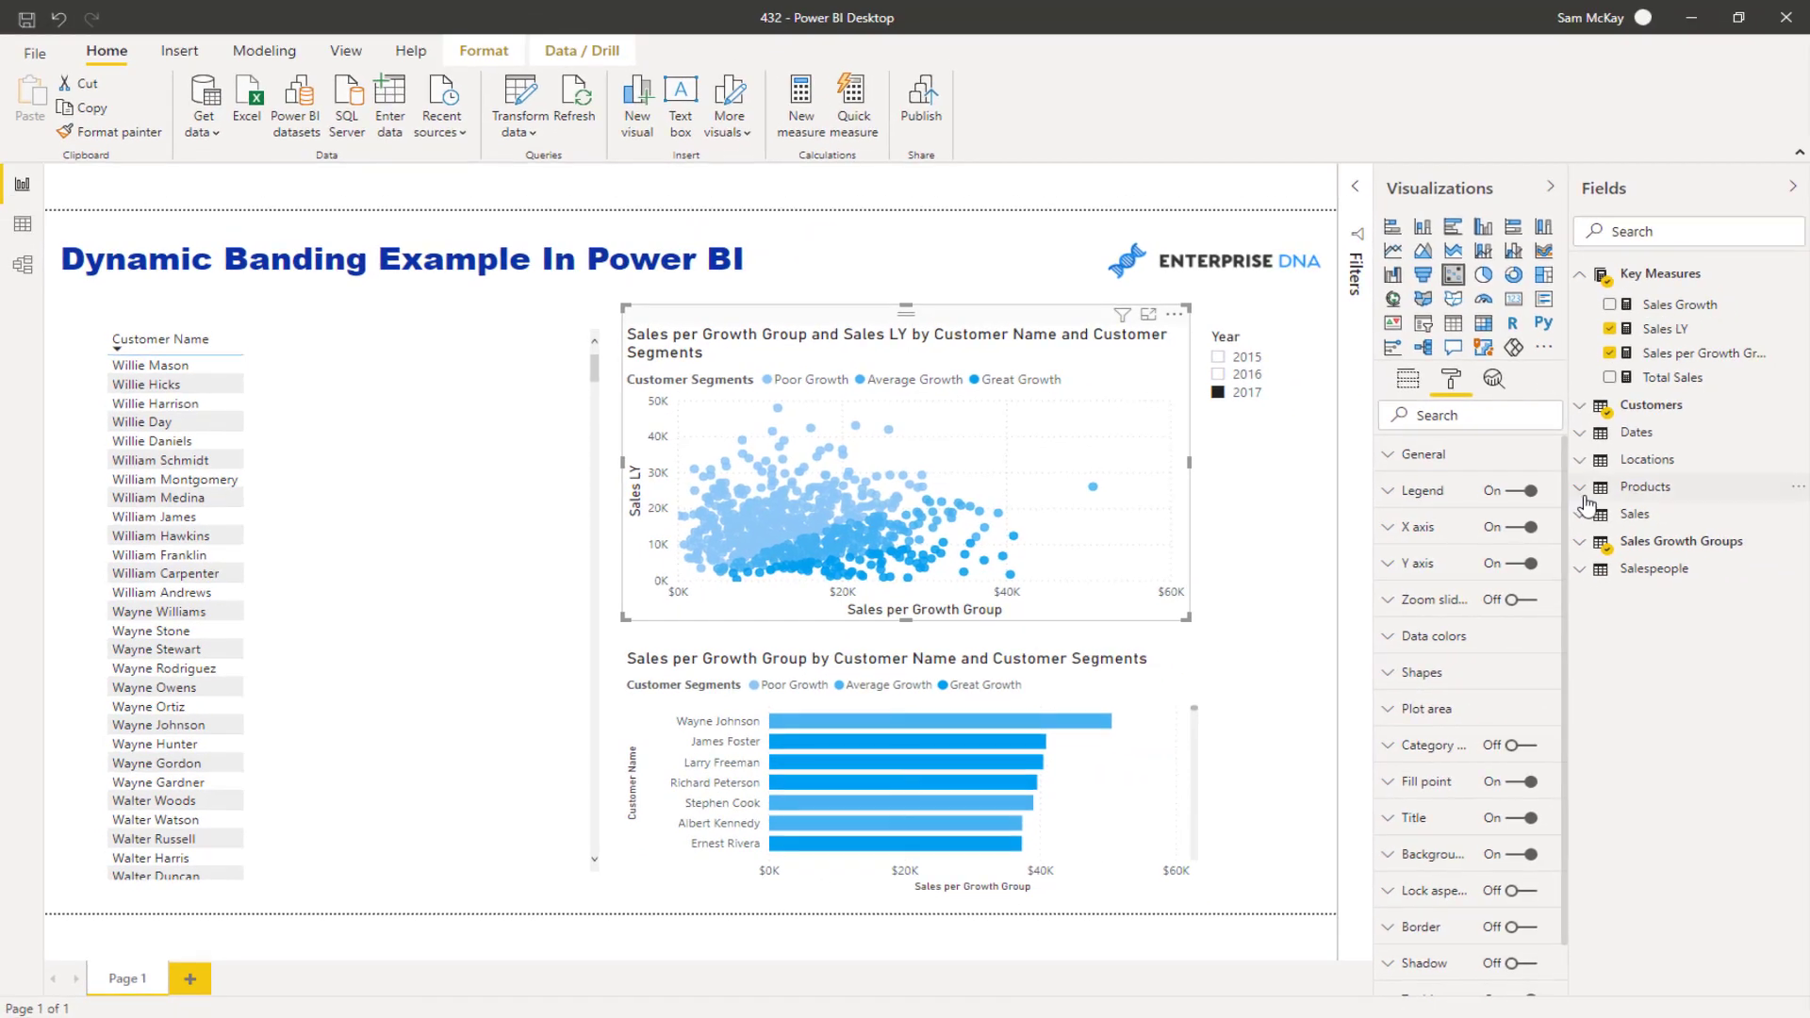
left_click(1585, 492)
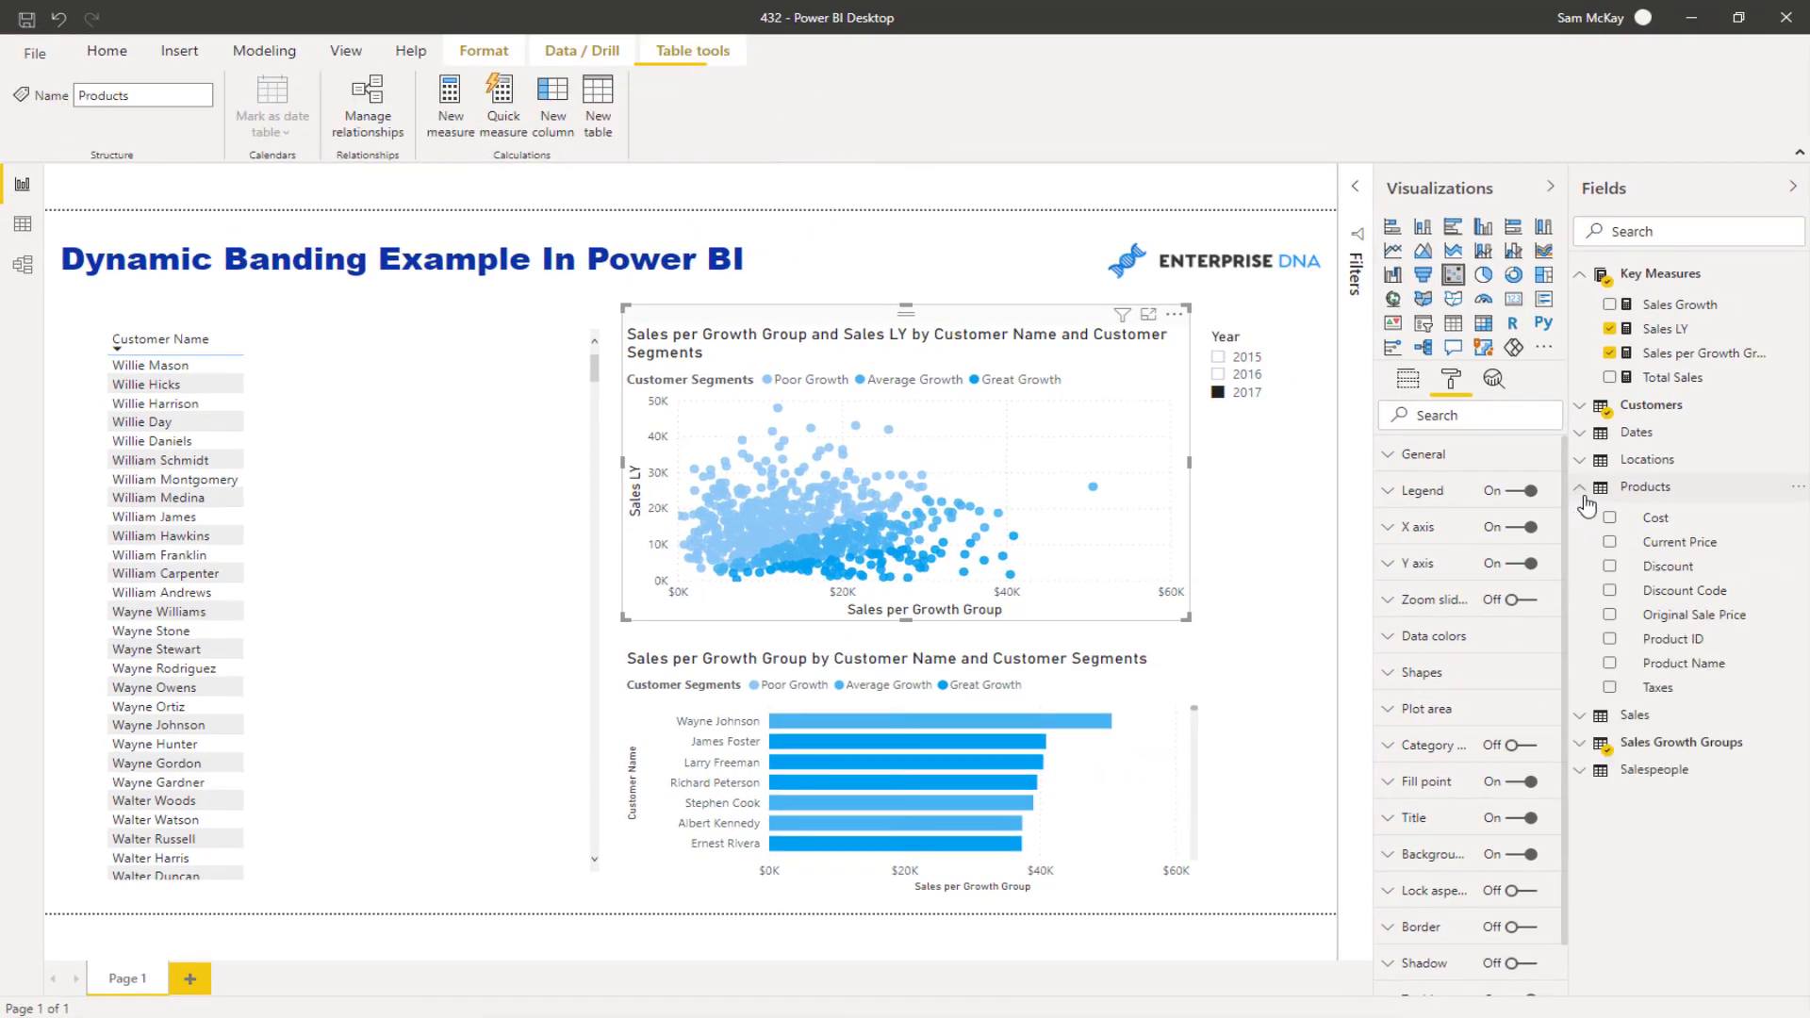
left_click_drag(1684, 663, 1277, 525)
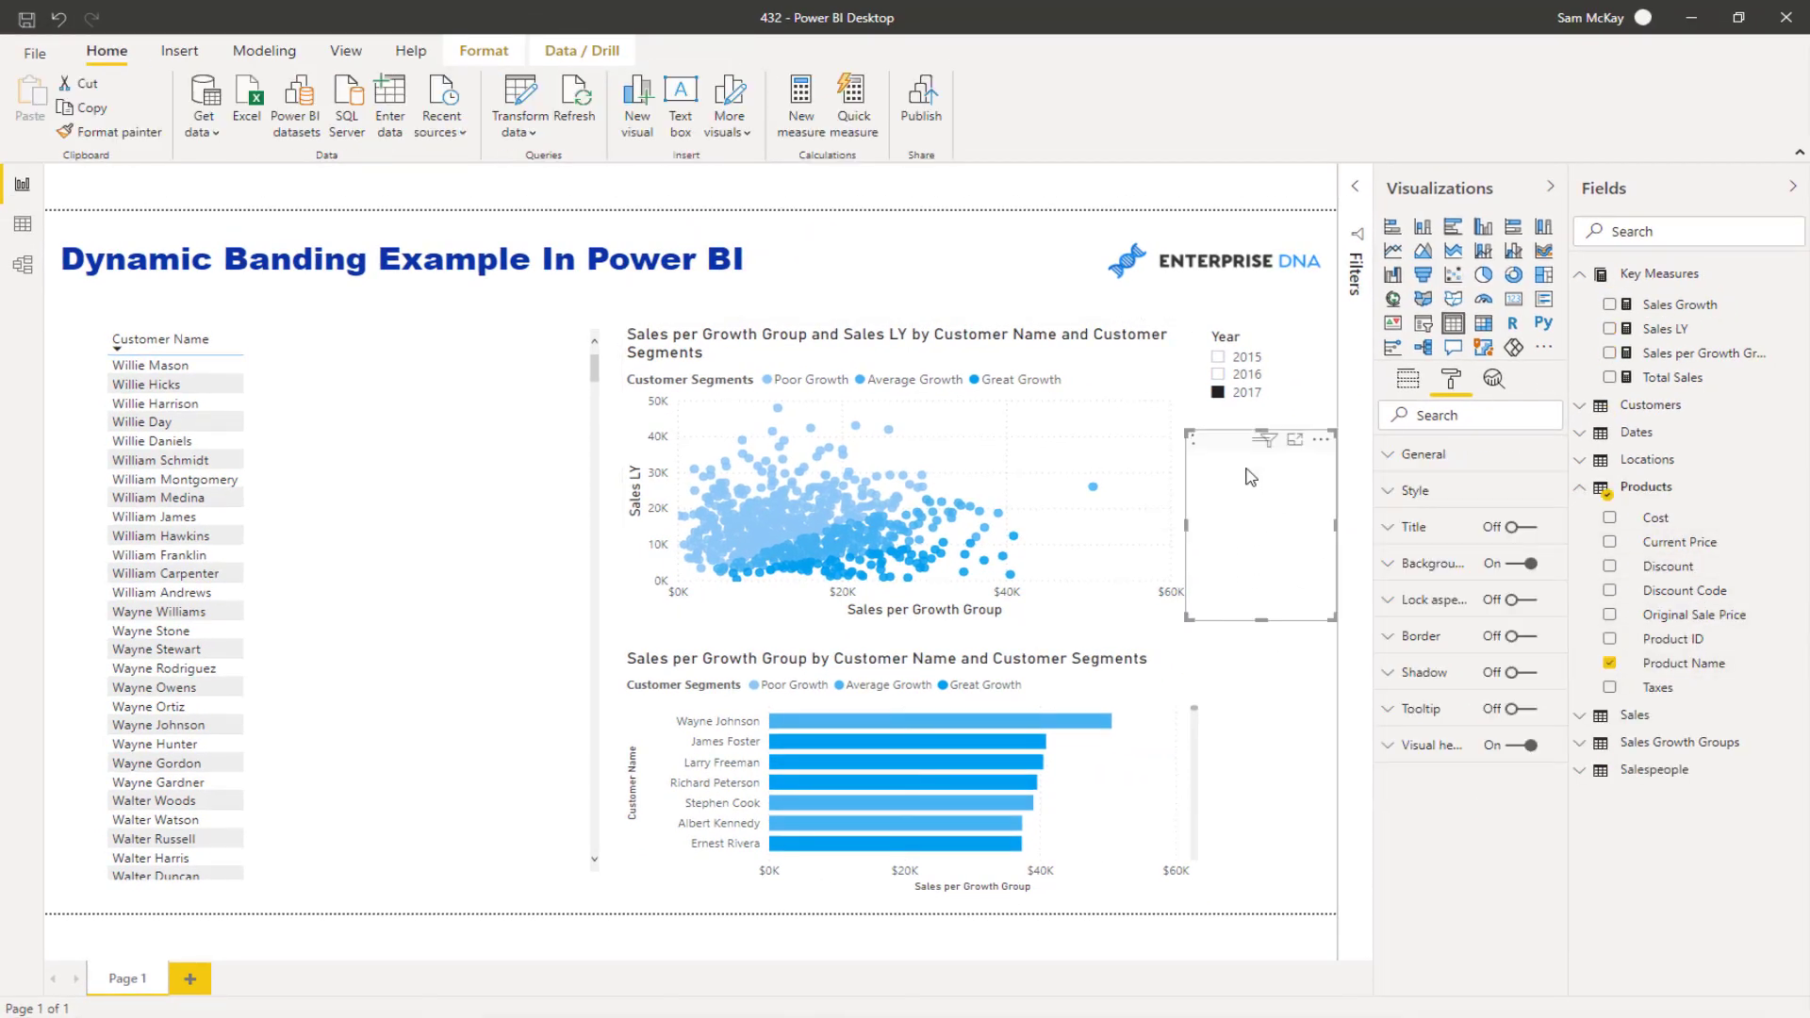
left_click(1425, 325)
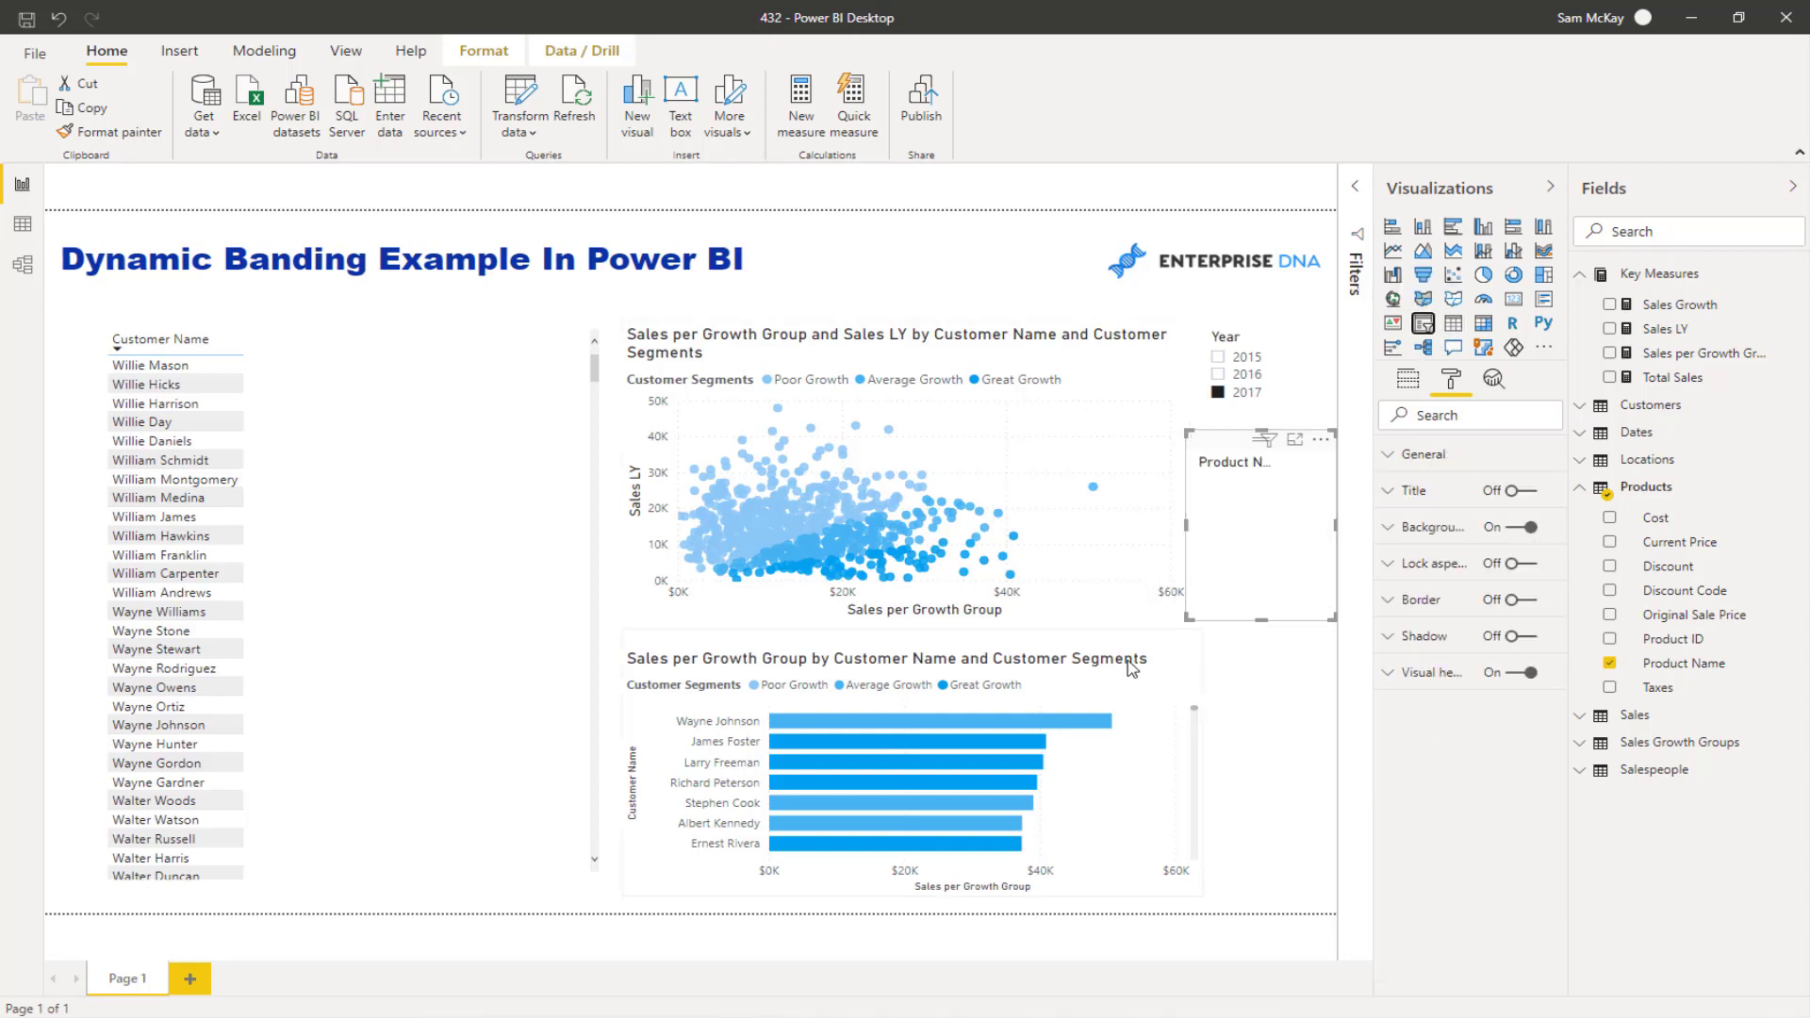
left_click(1197, 707)
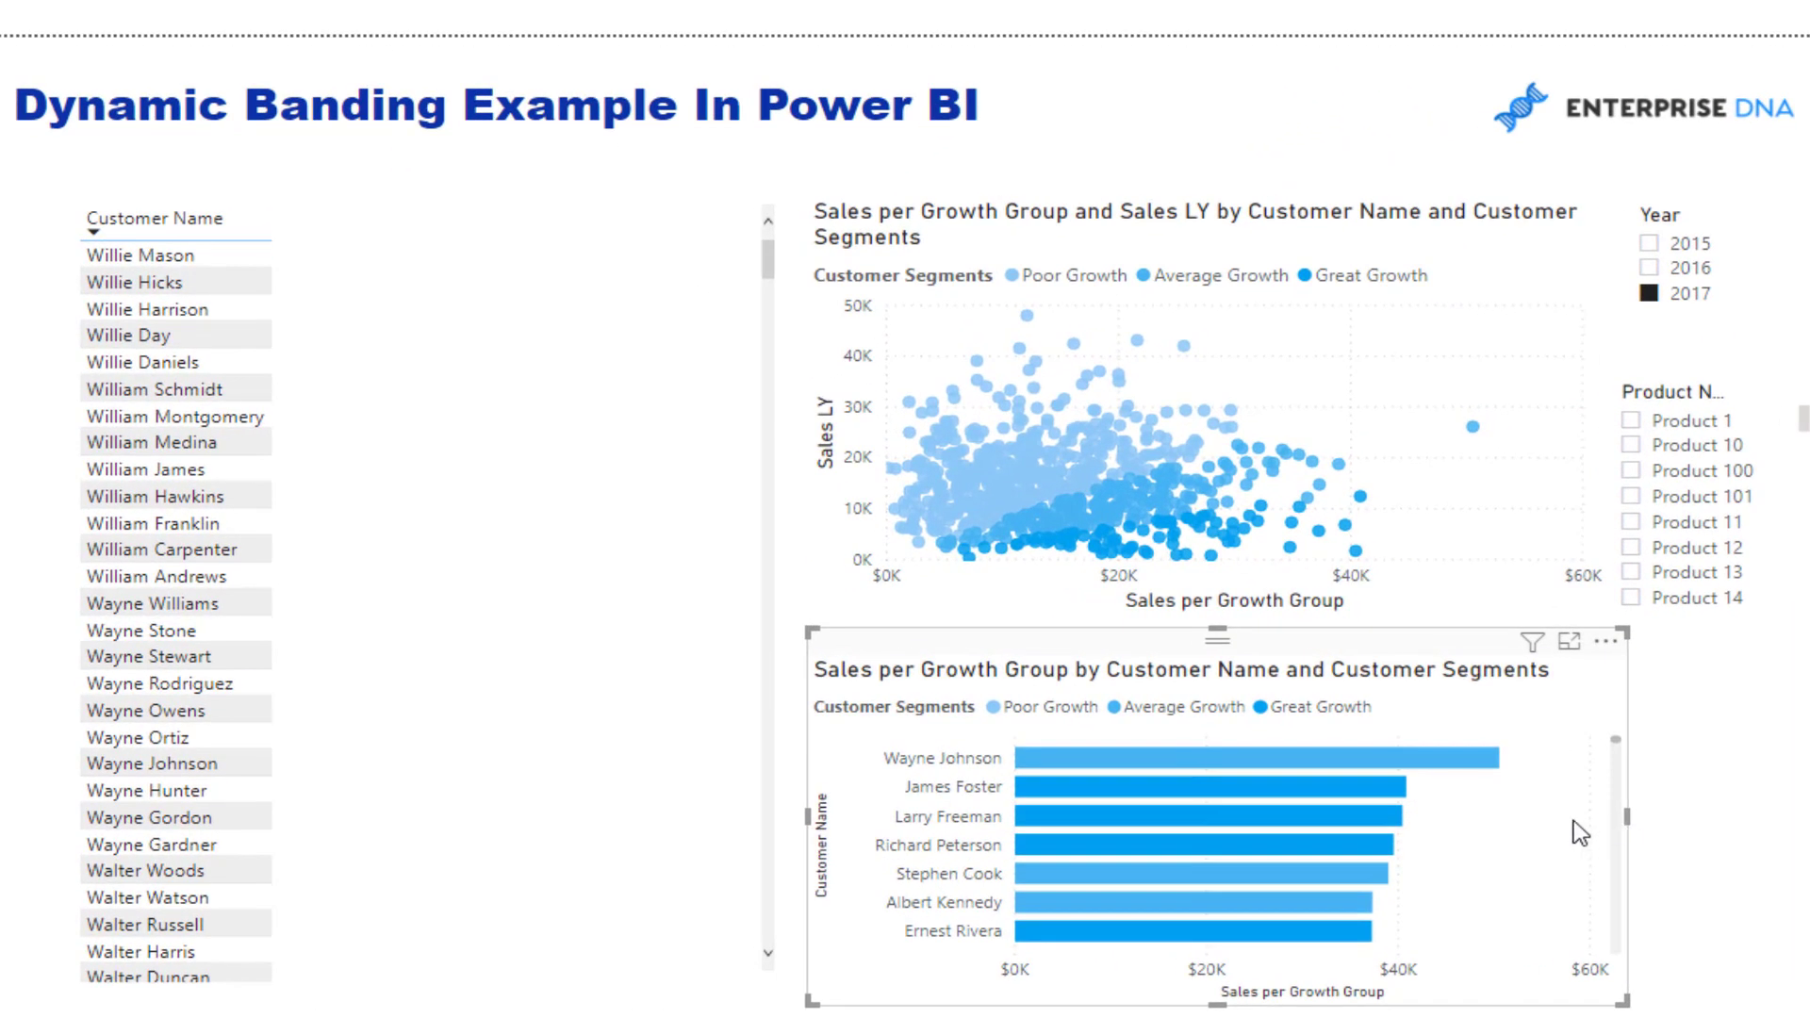
left_click(1555, 355)
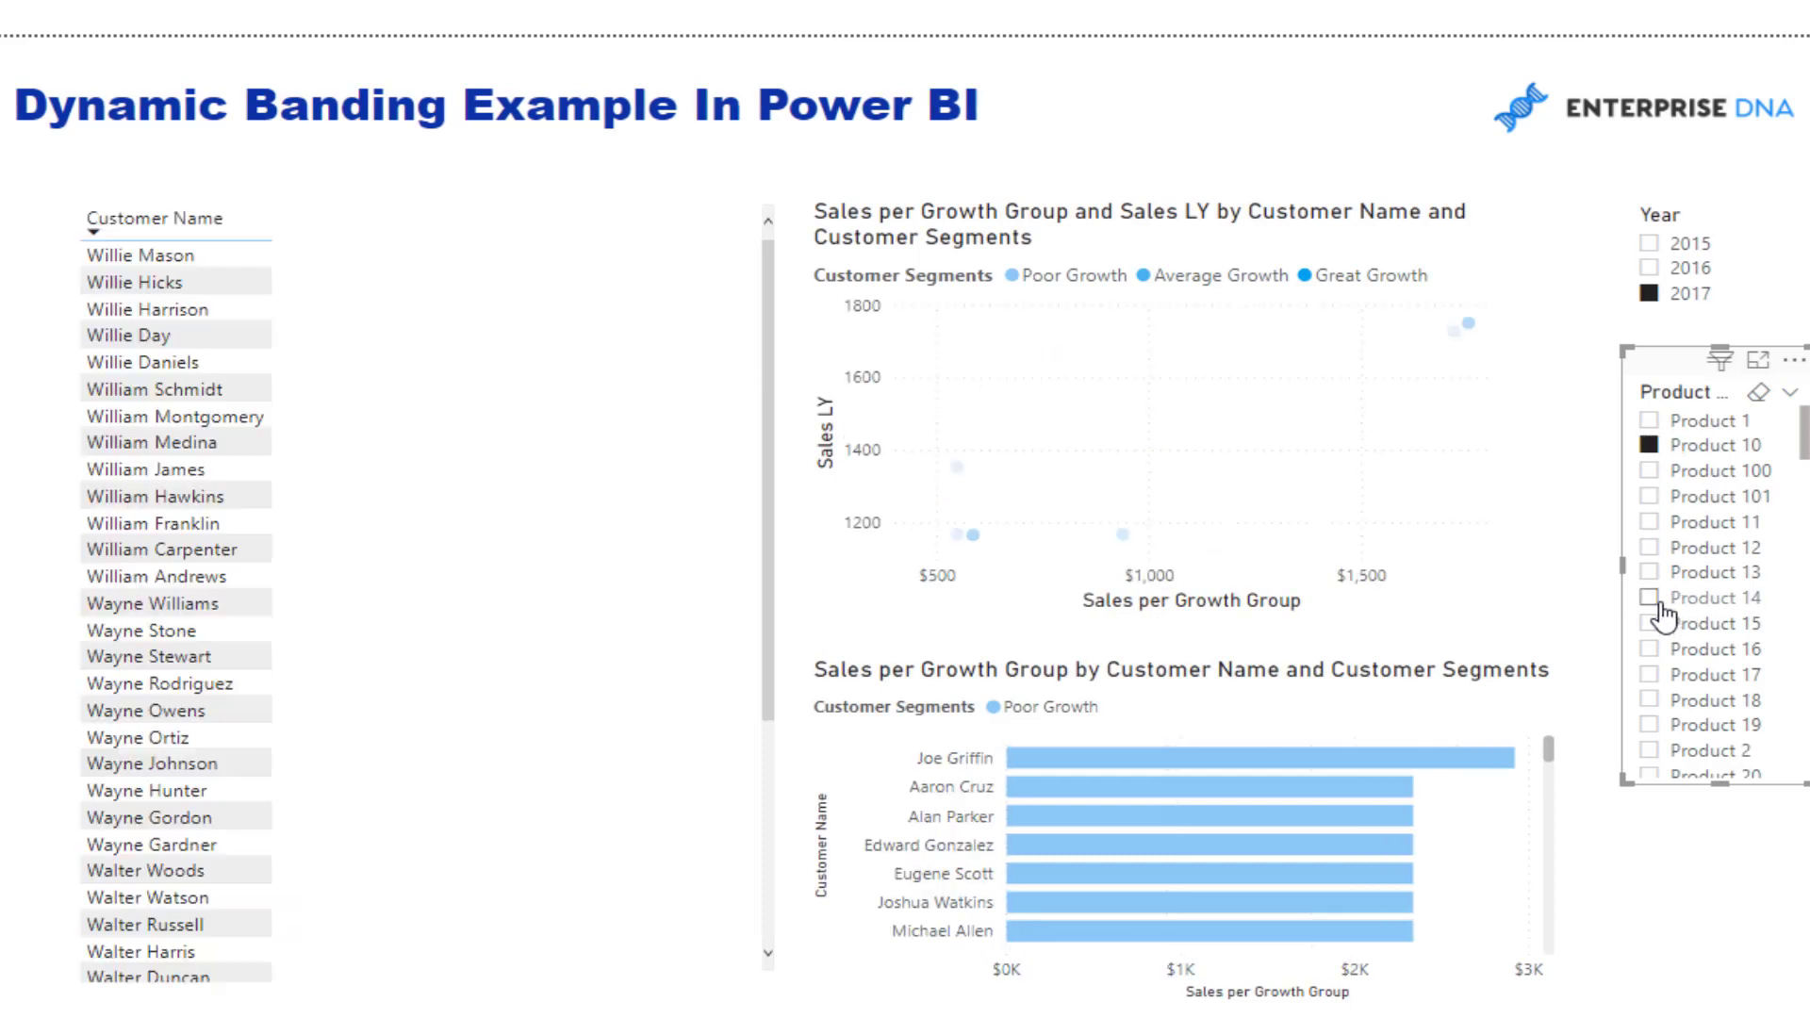
left_click(1648, 598)
left_click(1642, 426)
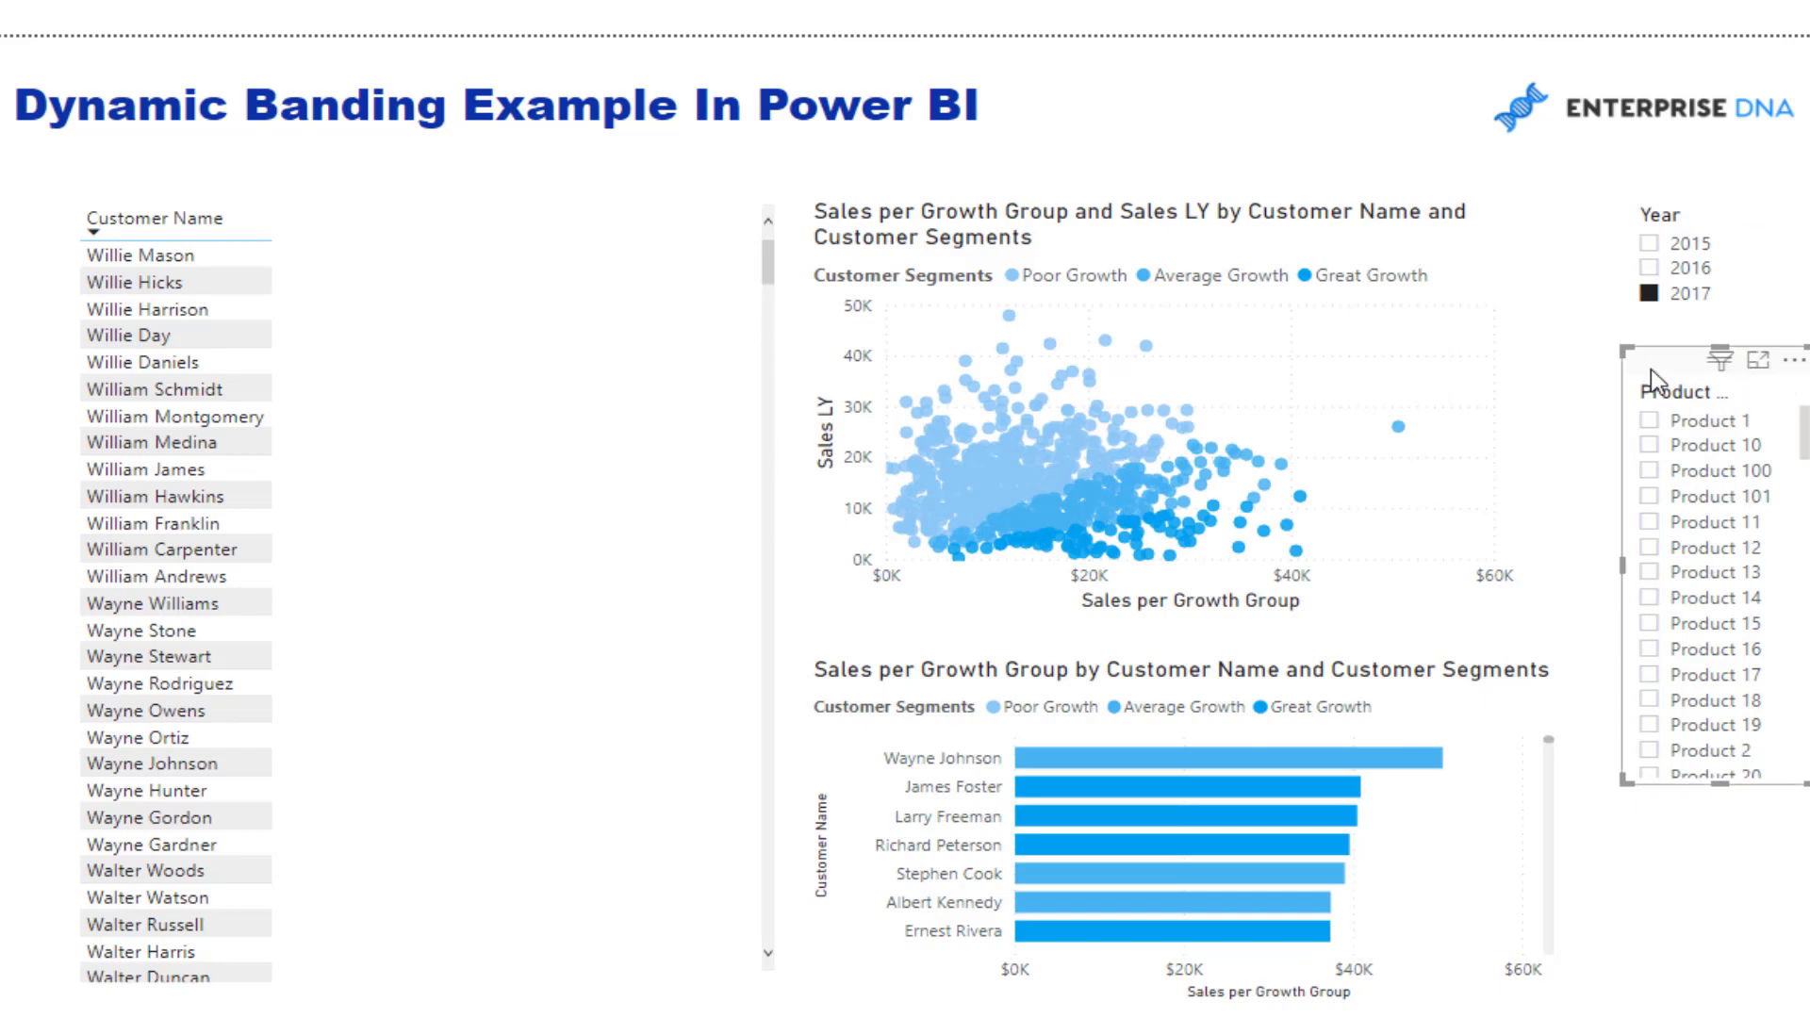
Remove the Product Name slicer and add Total Sales as a customer table column
key("Delete")
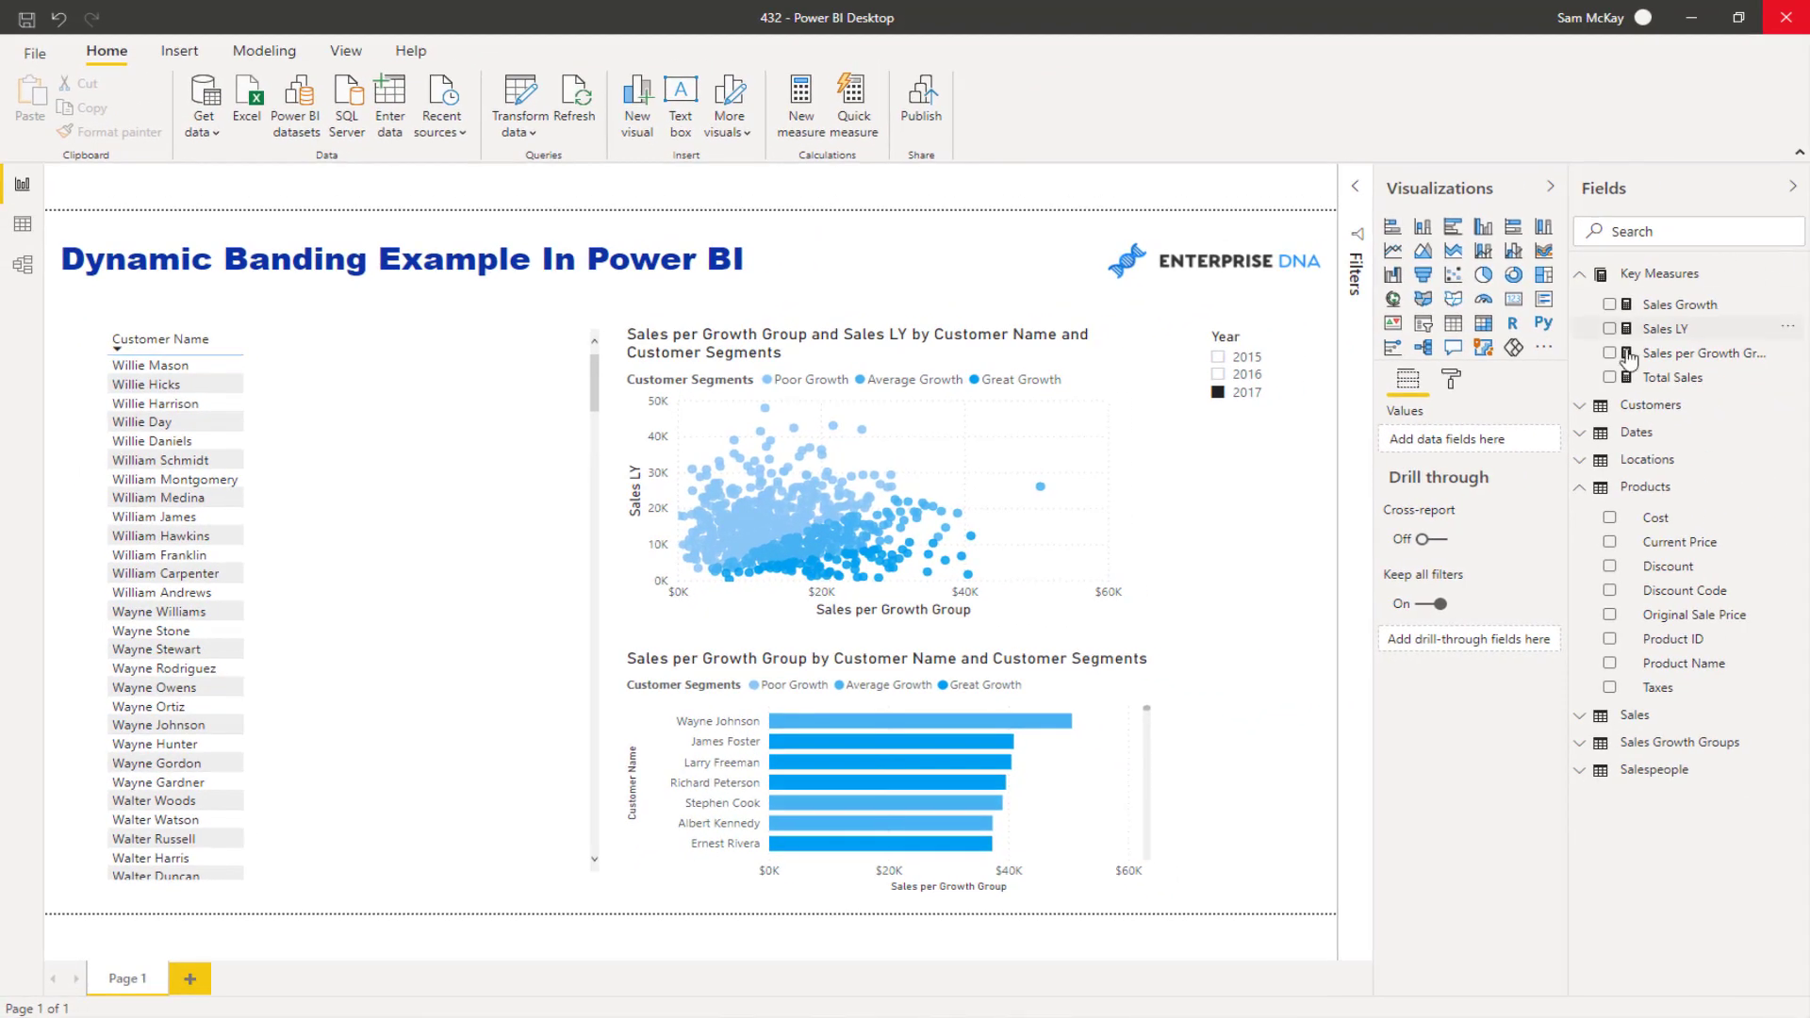
left_click_drag(1670, 377, 384, 540)
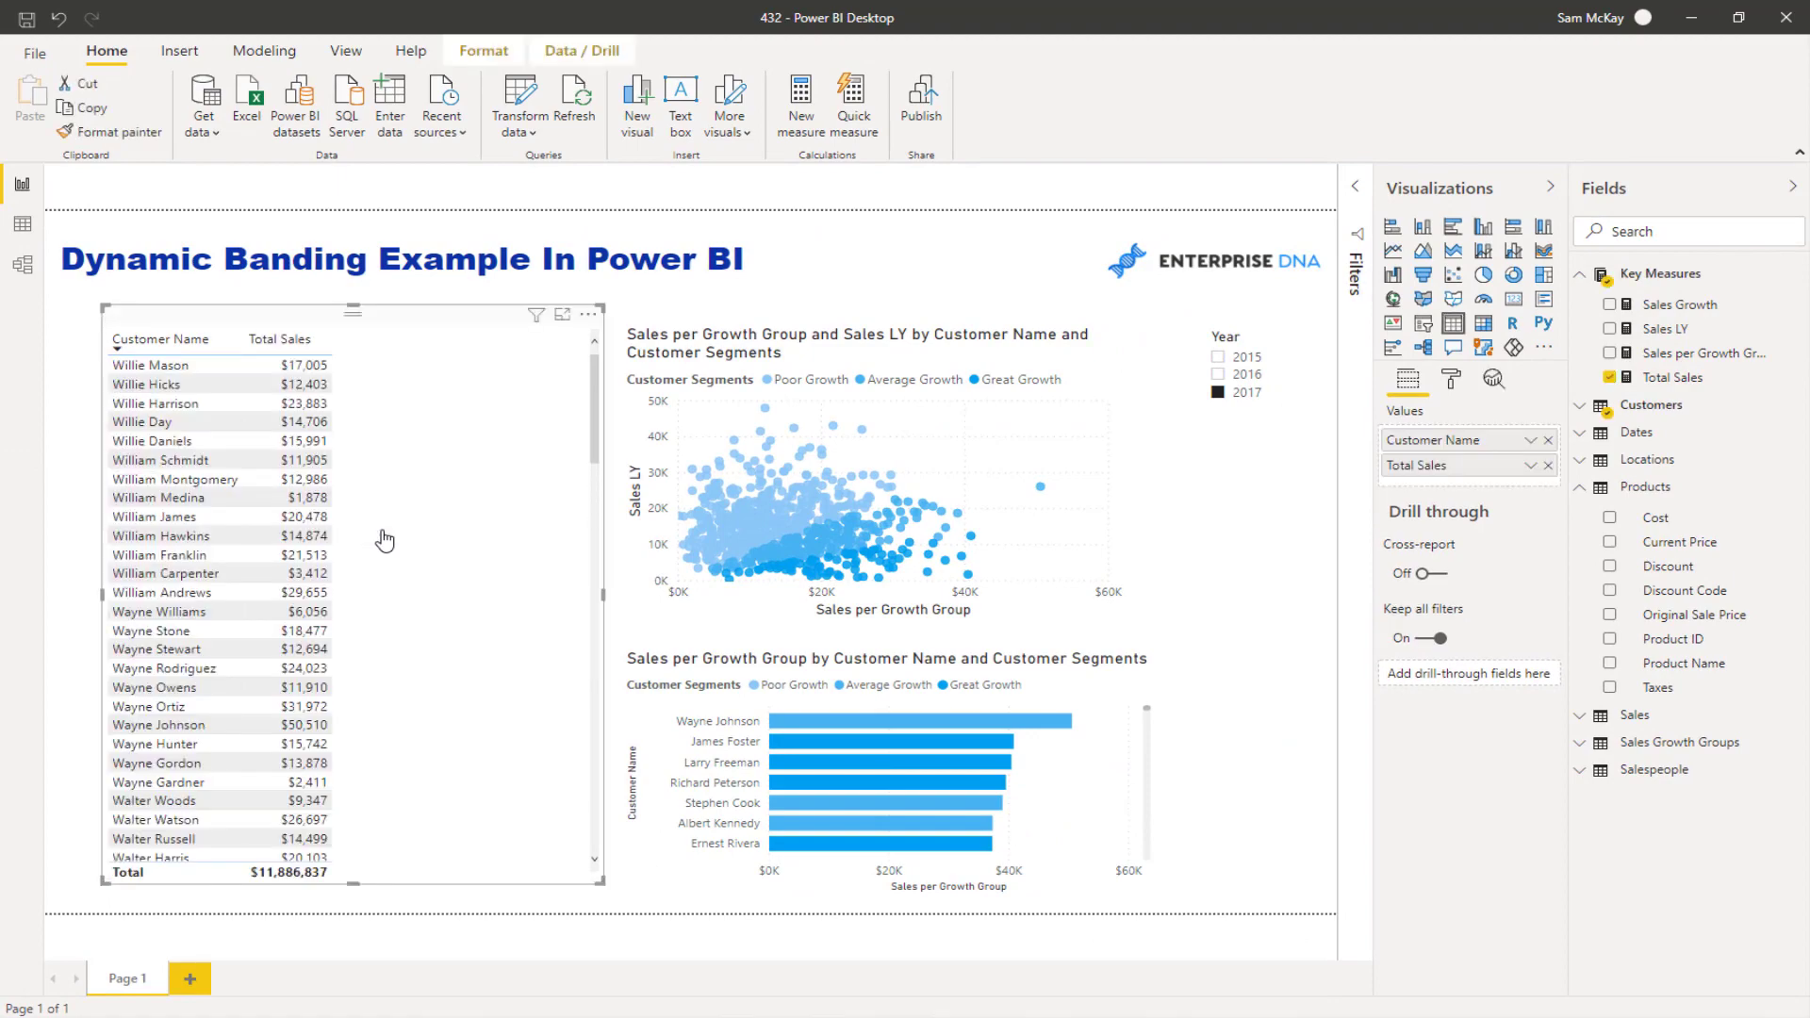
left_click(1706, 378)
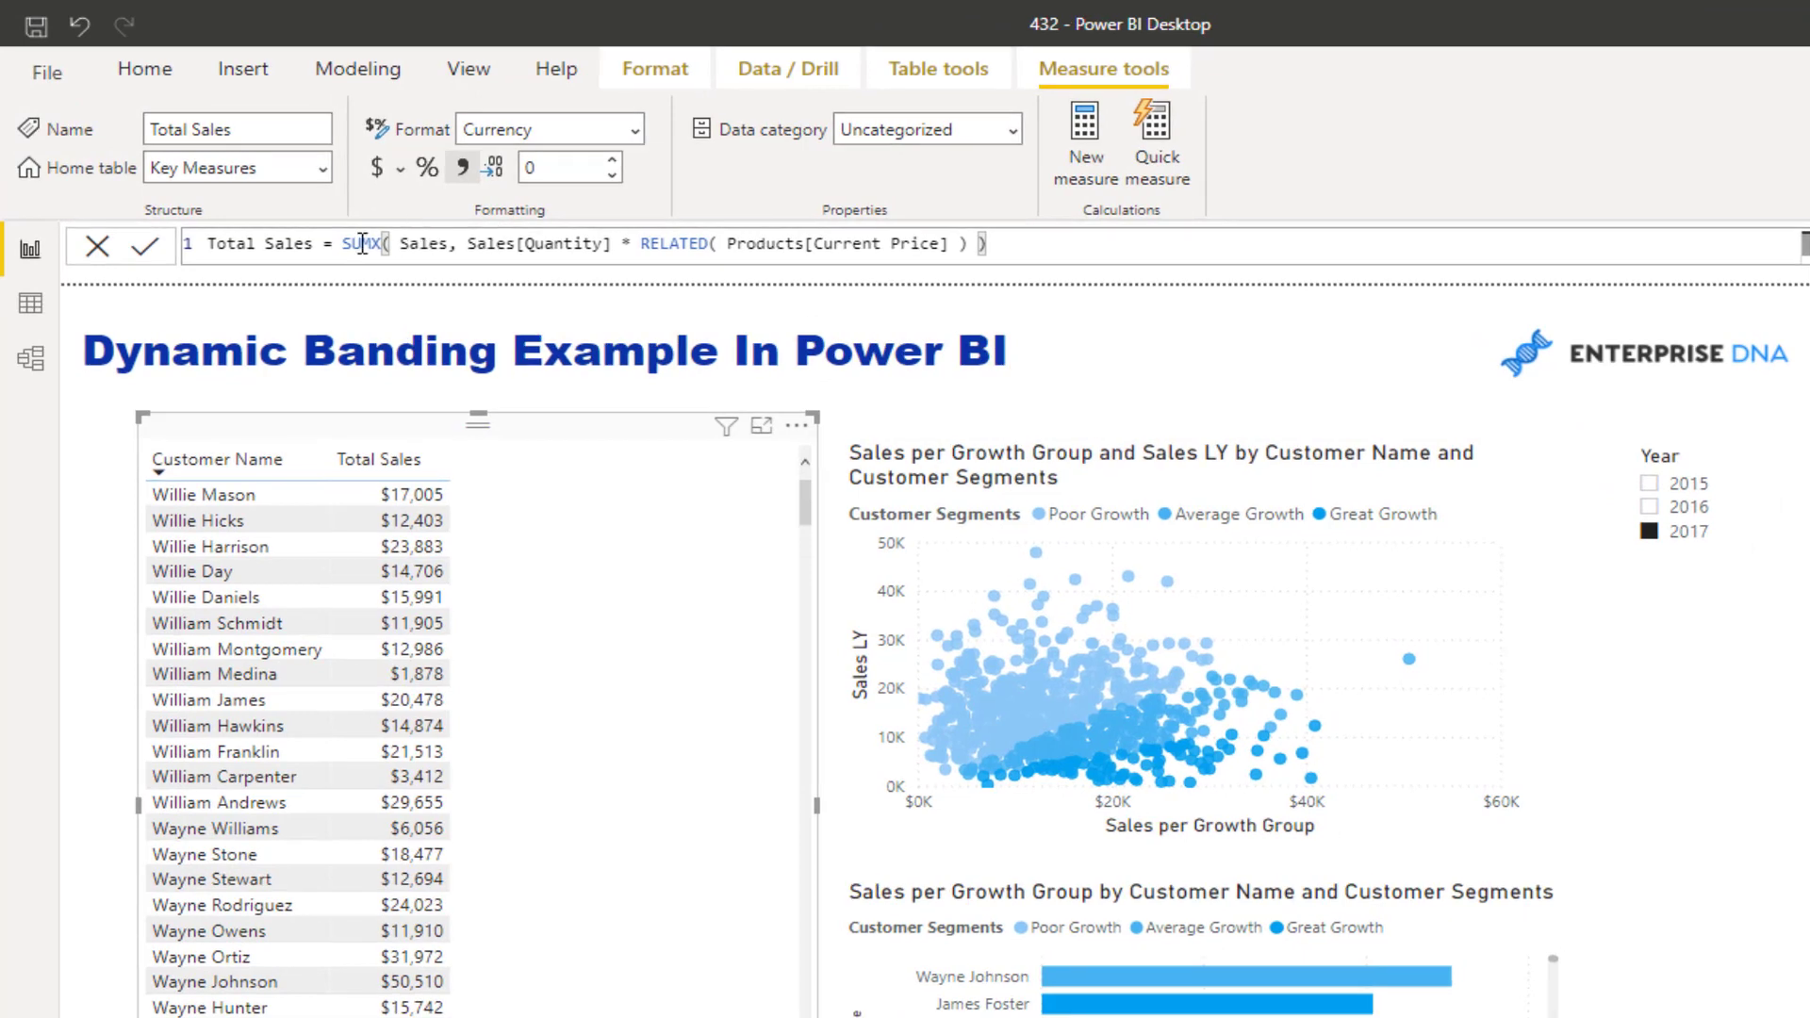
Put SUMX and an indented Sales[Quantity] on their own lines in Total Sales, then widen the scatter chart
left_click(345, 246)
key("shift+Return")
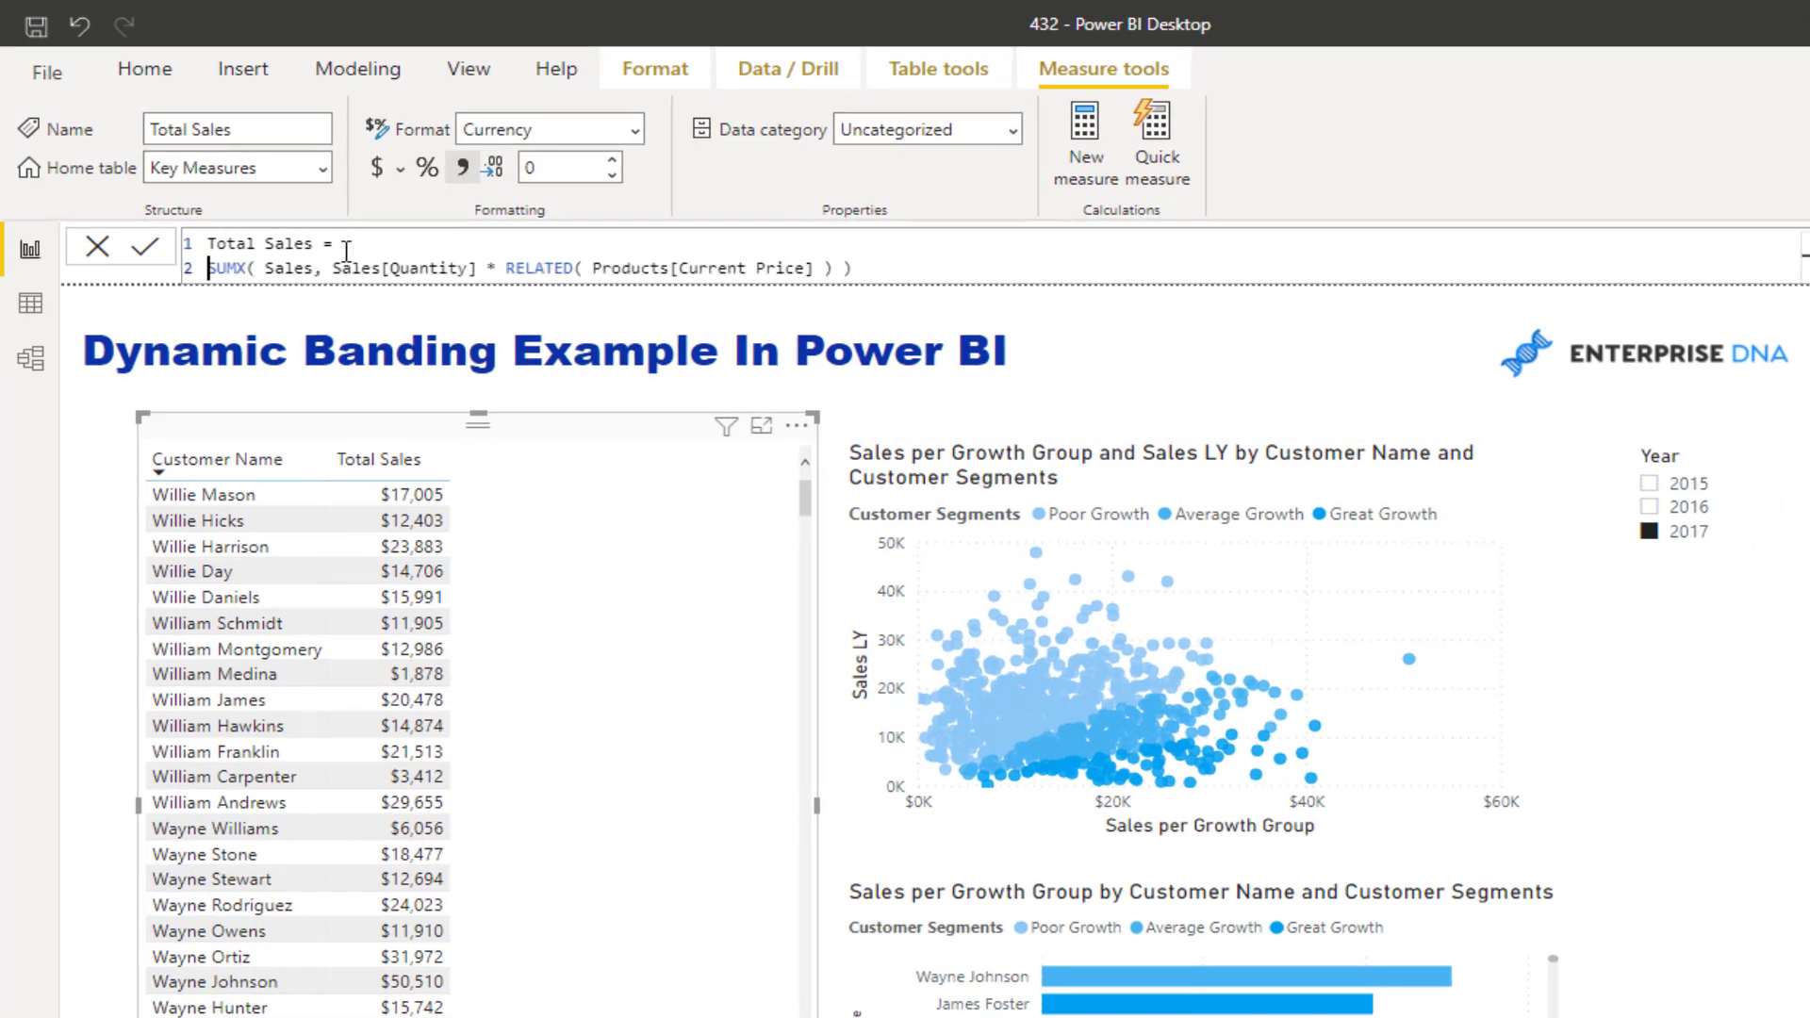
left_click(336, 267)
key("shift+Return")
key("Tab")
left_click(973, 300)
key("Return")
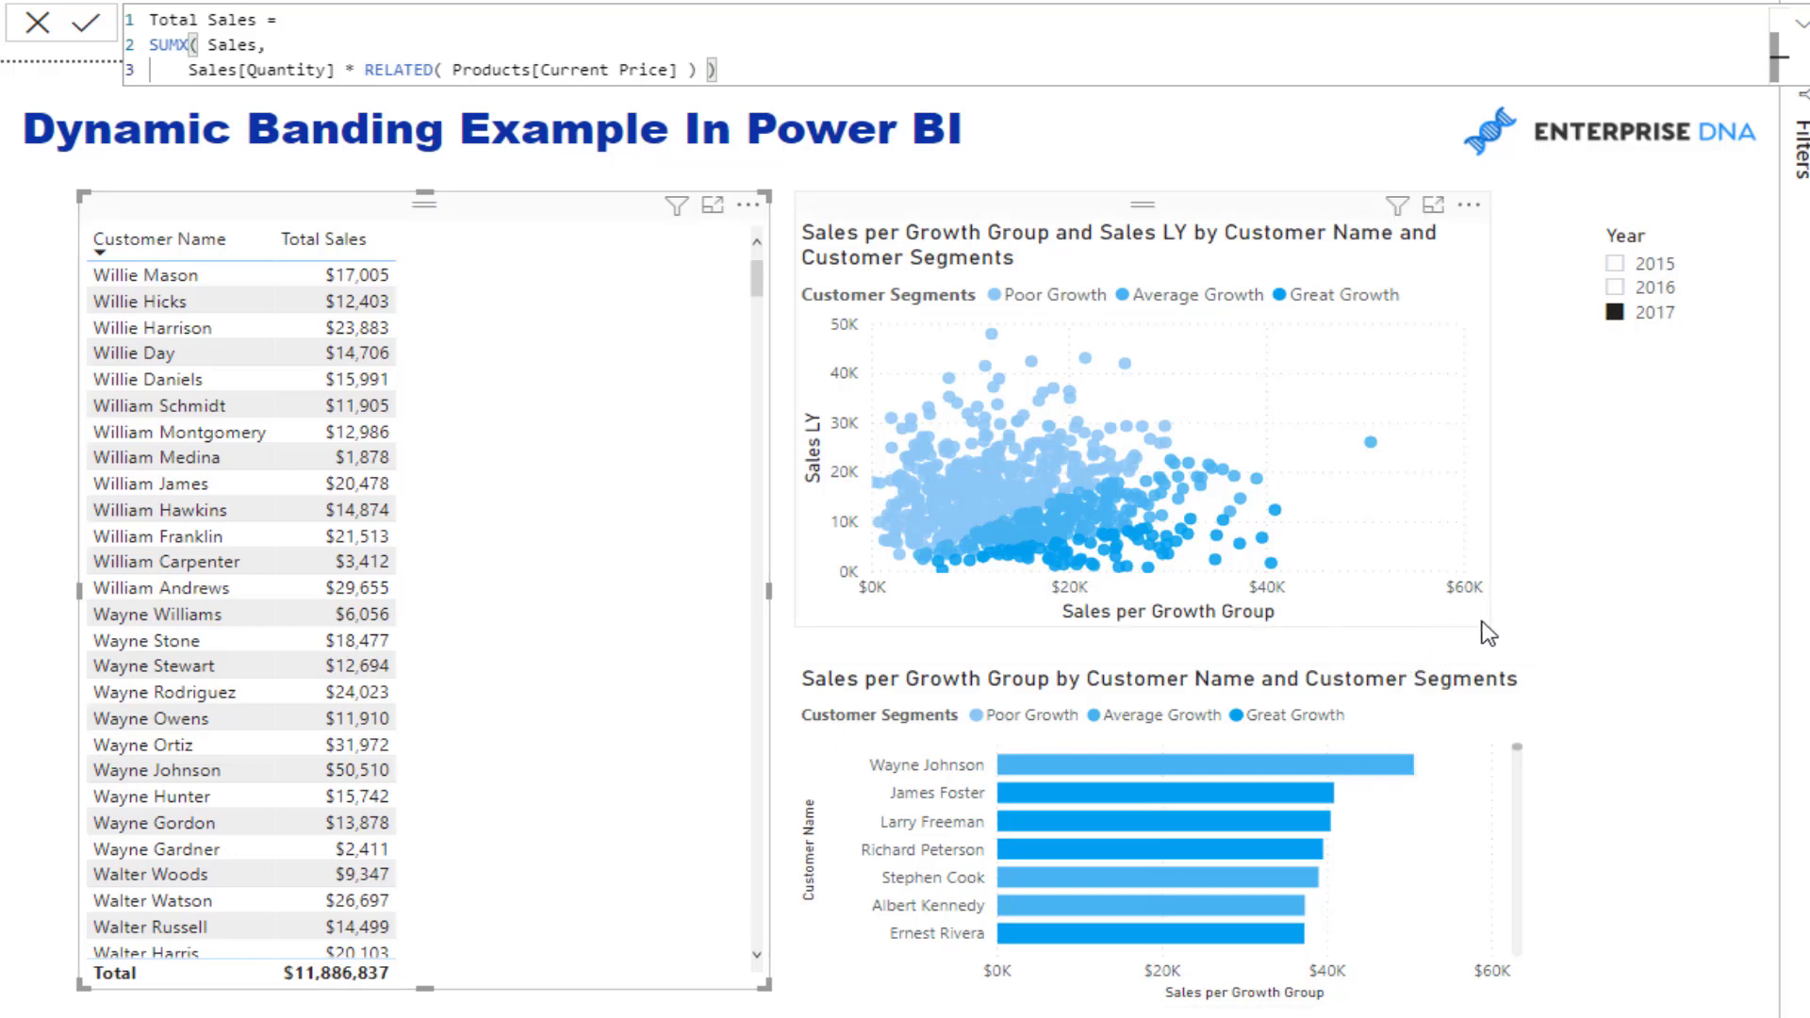
left_click_drag(1491, 634, 1521, 618)
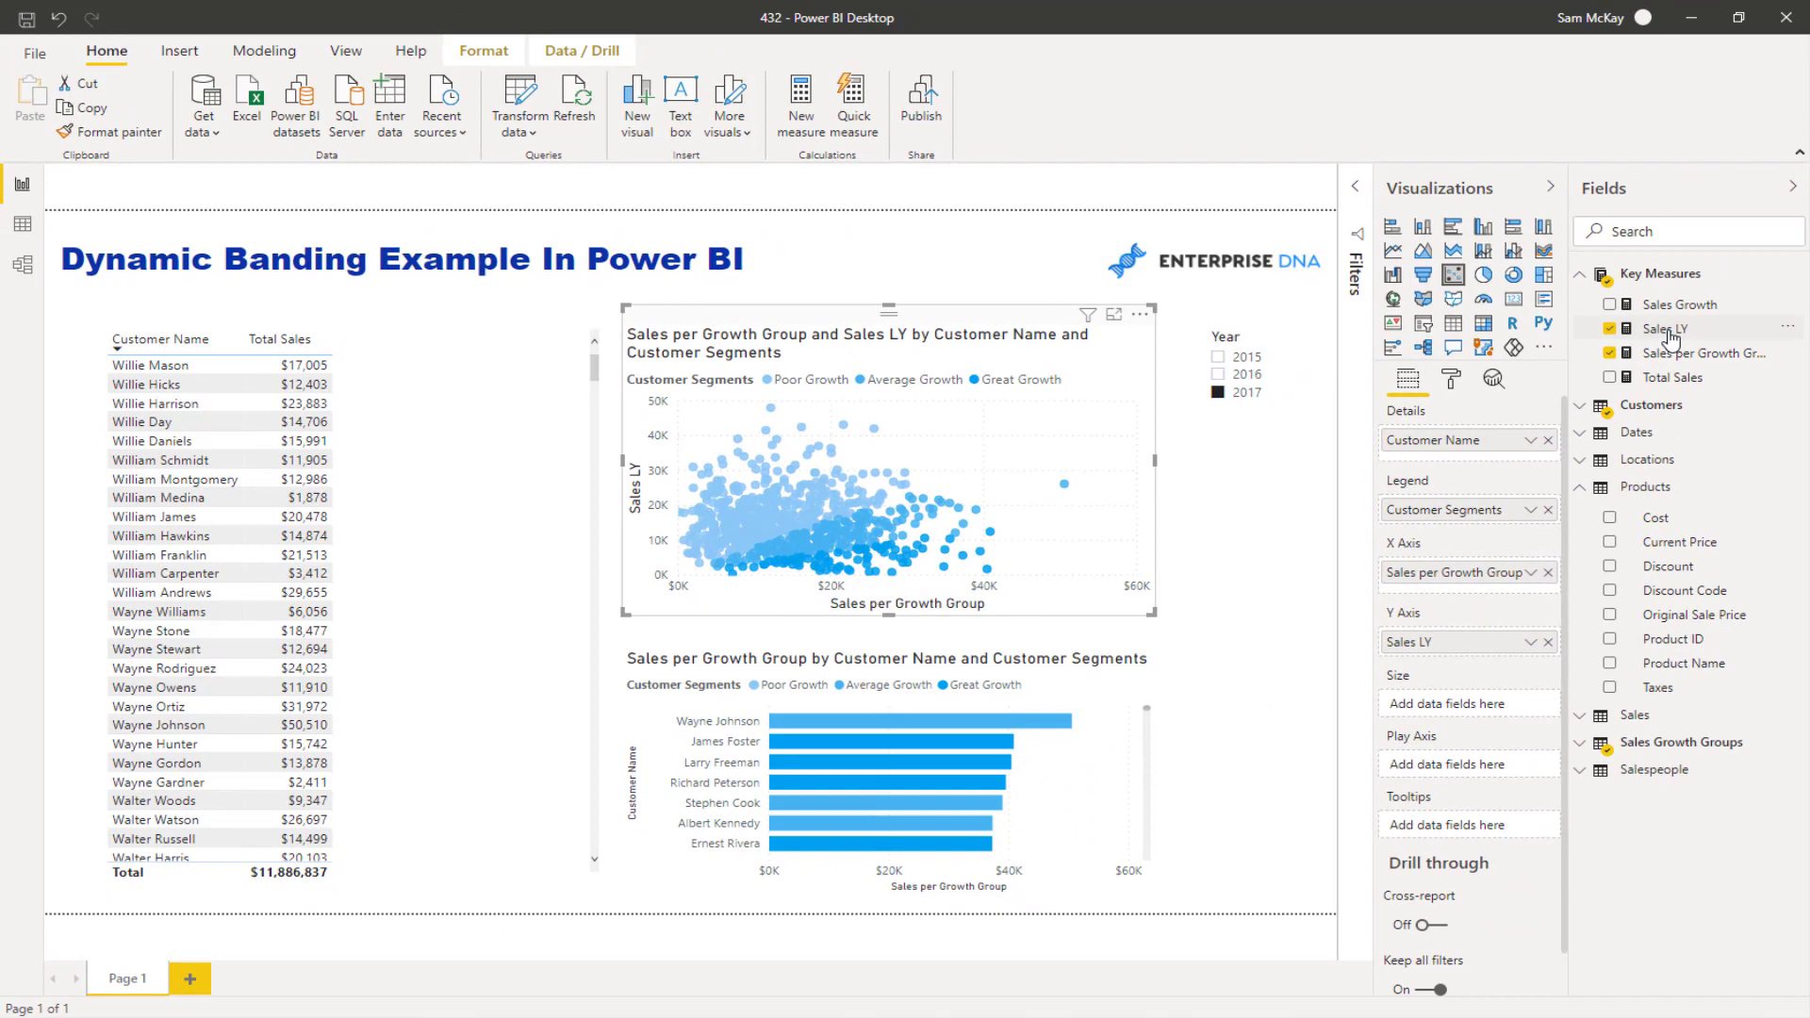
Add Sales LY as a customer table column and display its CALCULATE/DATEADD formula
left_click_drag(1668, 334, 363, 501)
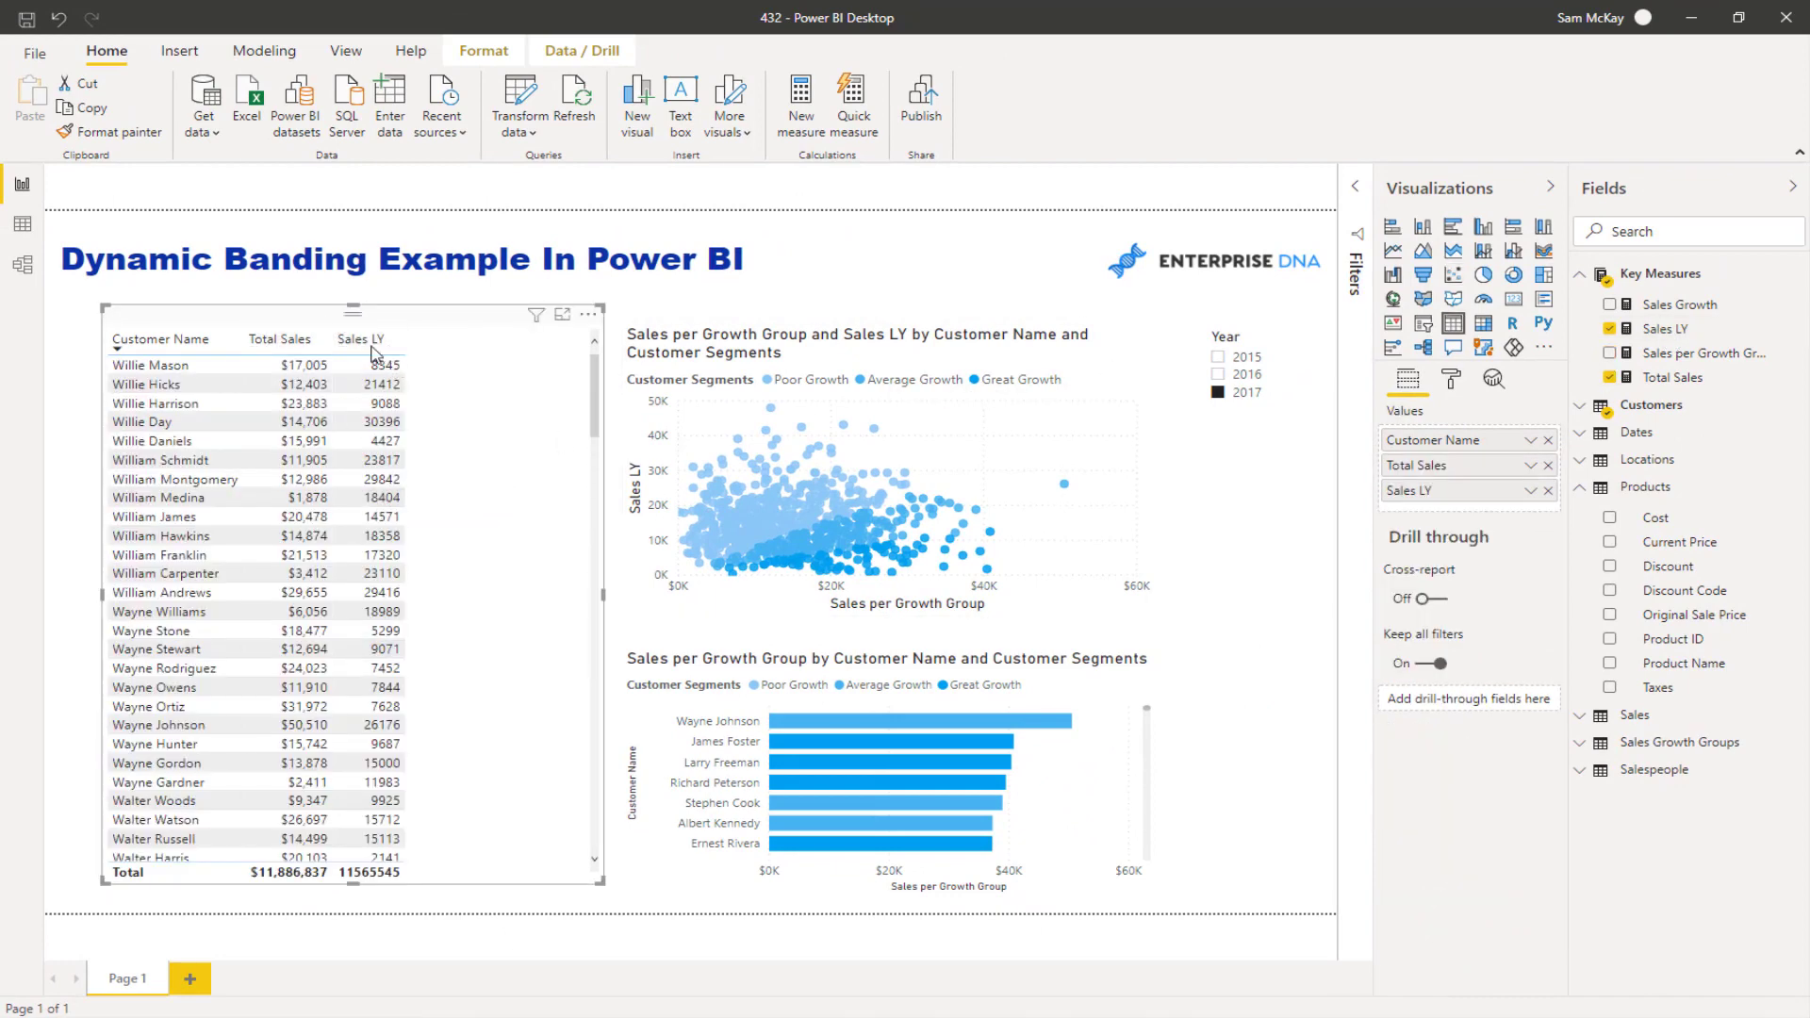
left_click(1687, 329)
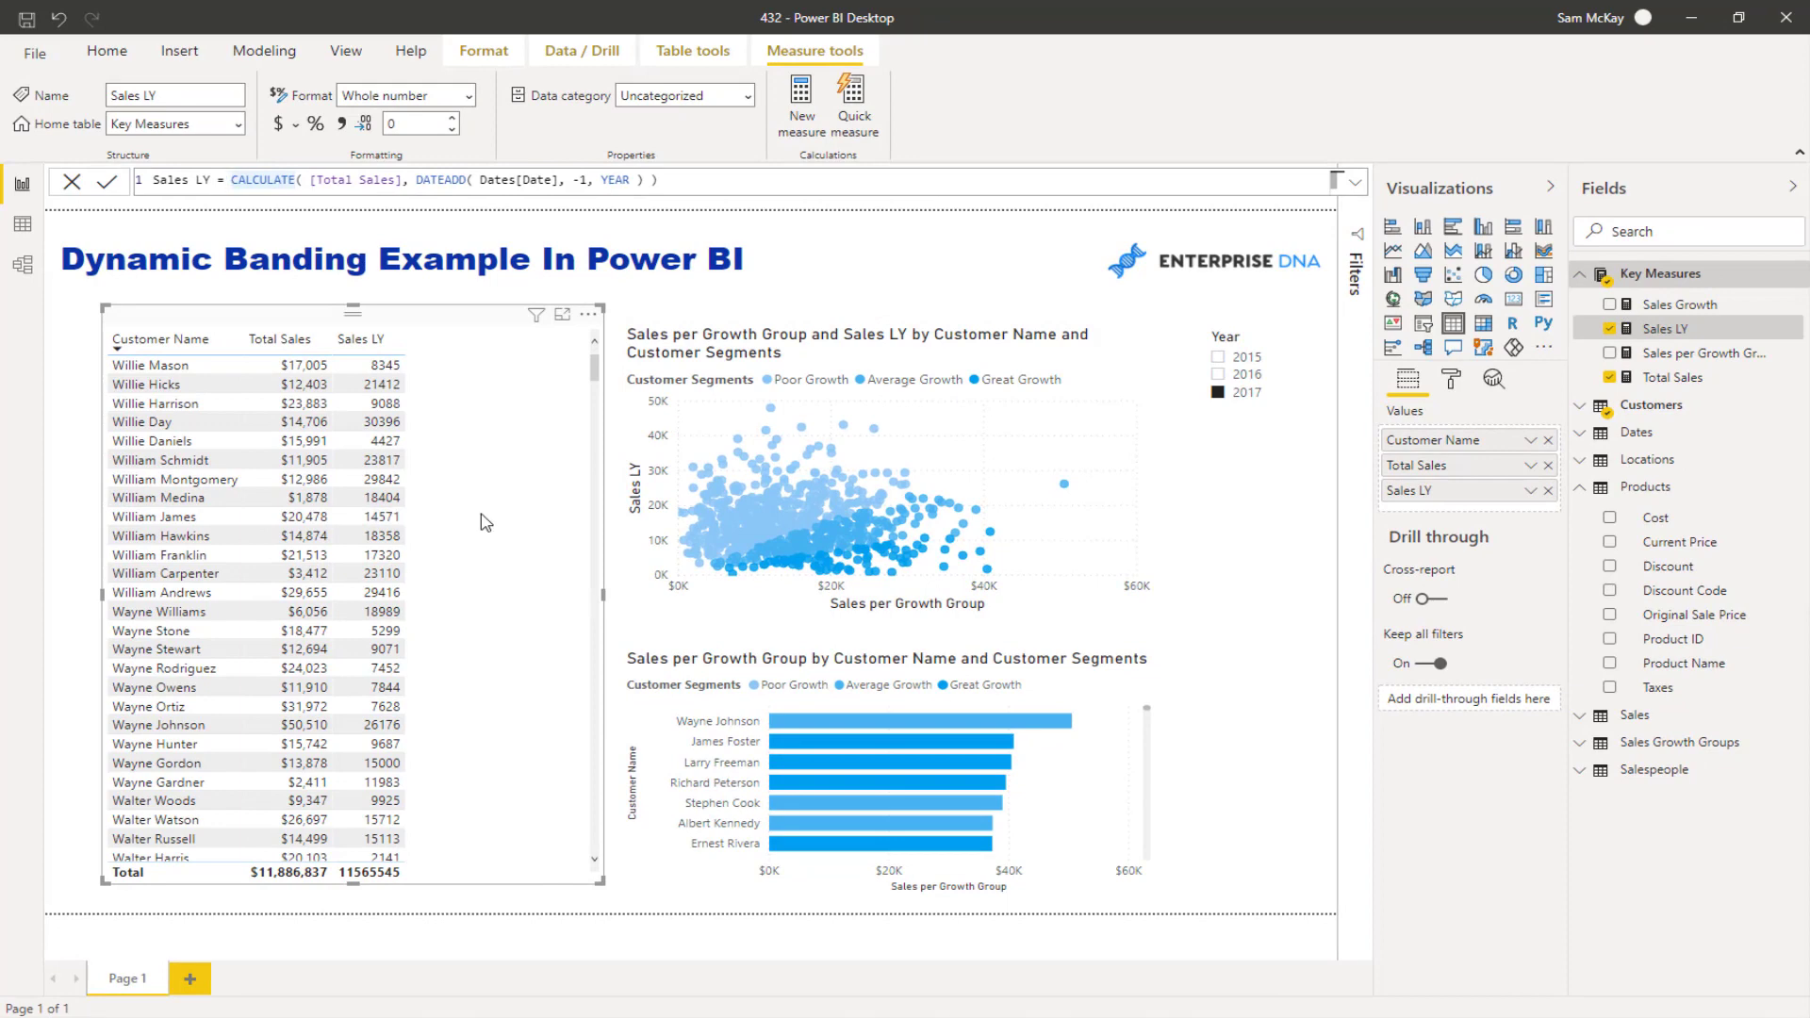
Add Sales Growth as a customer table column (2.8% total) and widen the table leftward
left_click_drag(1648, 306, 547, 457)
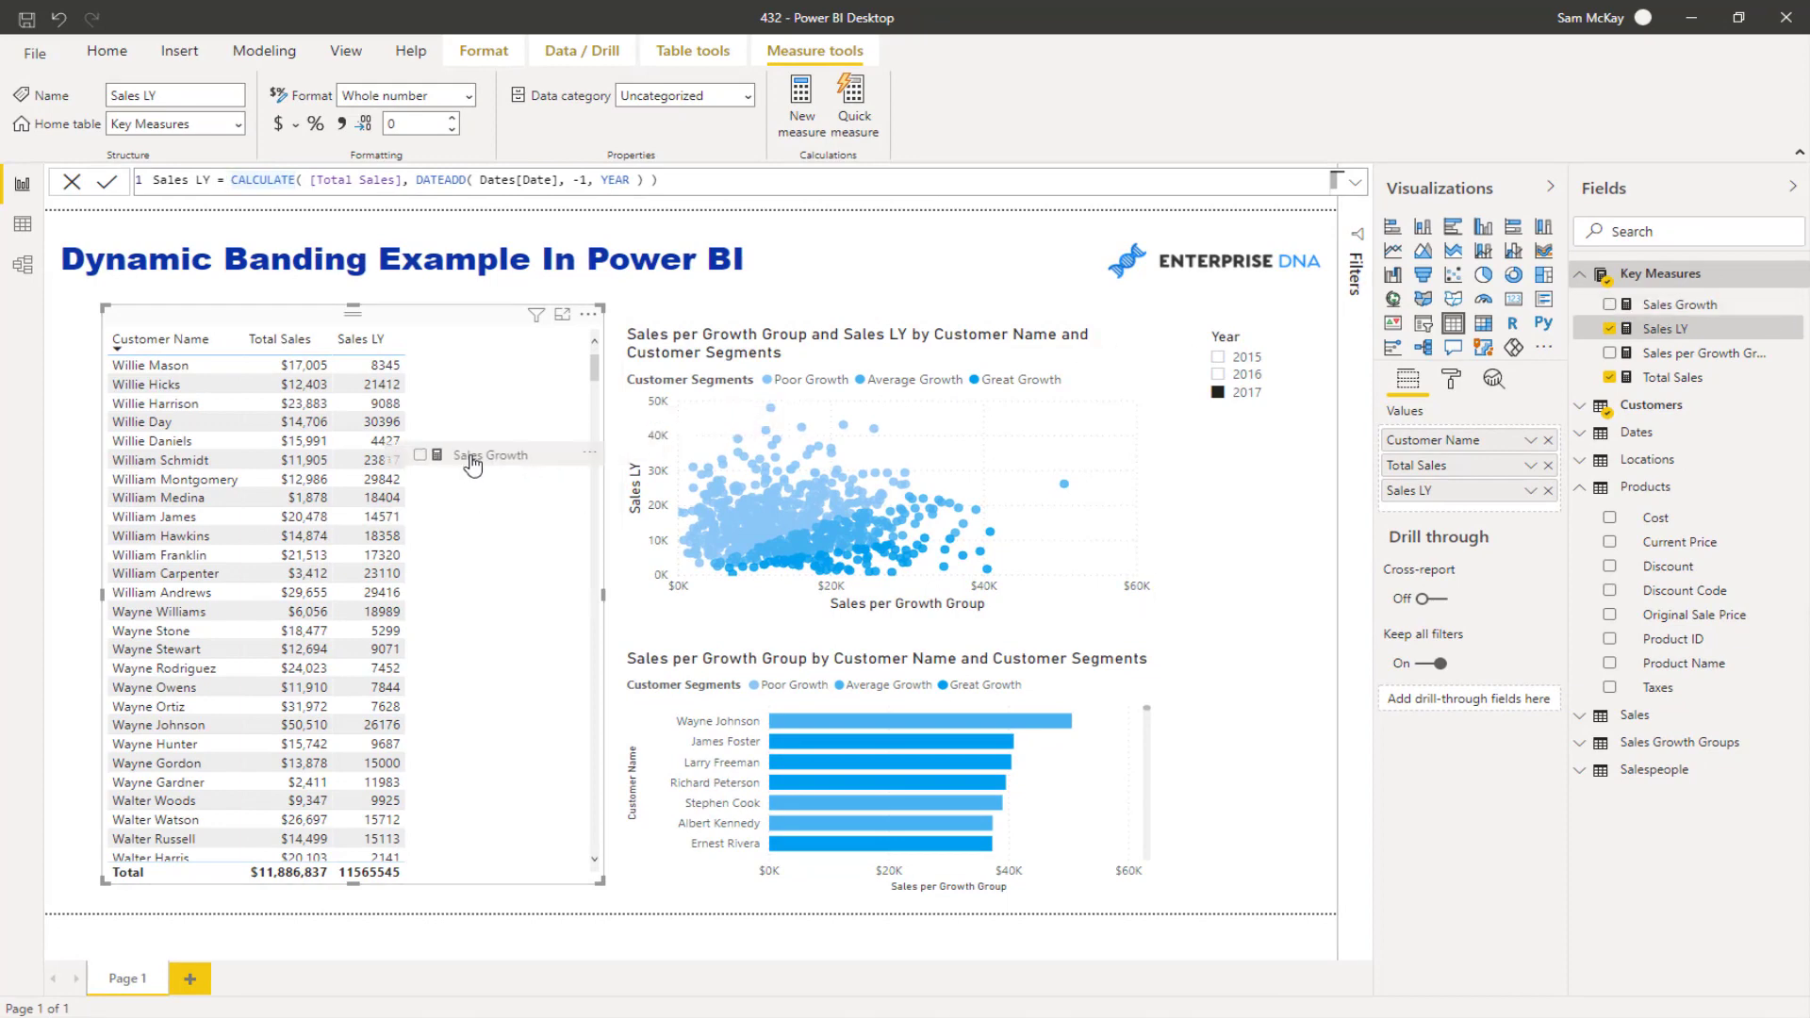
left_click_drag(472, 465, 473, 462)
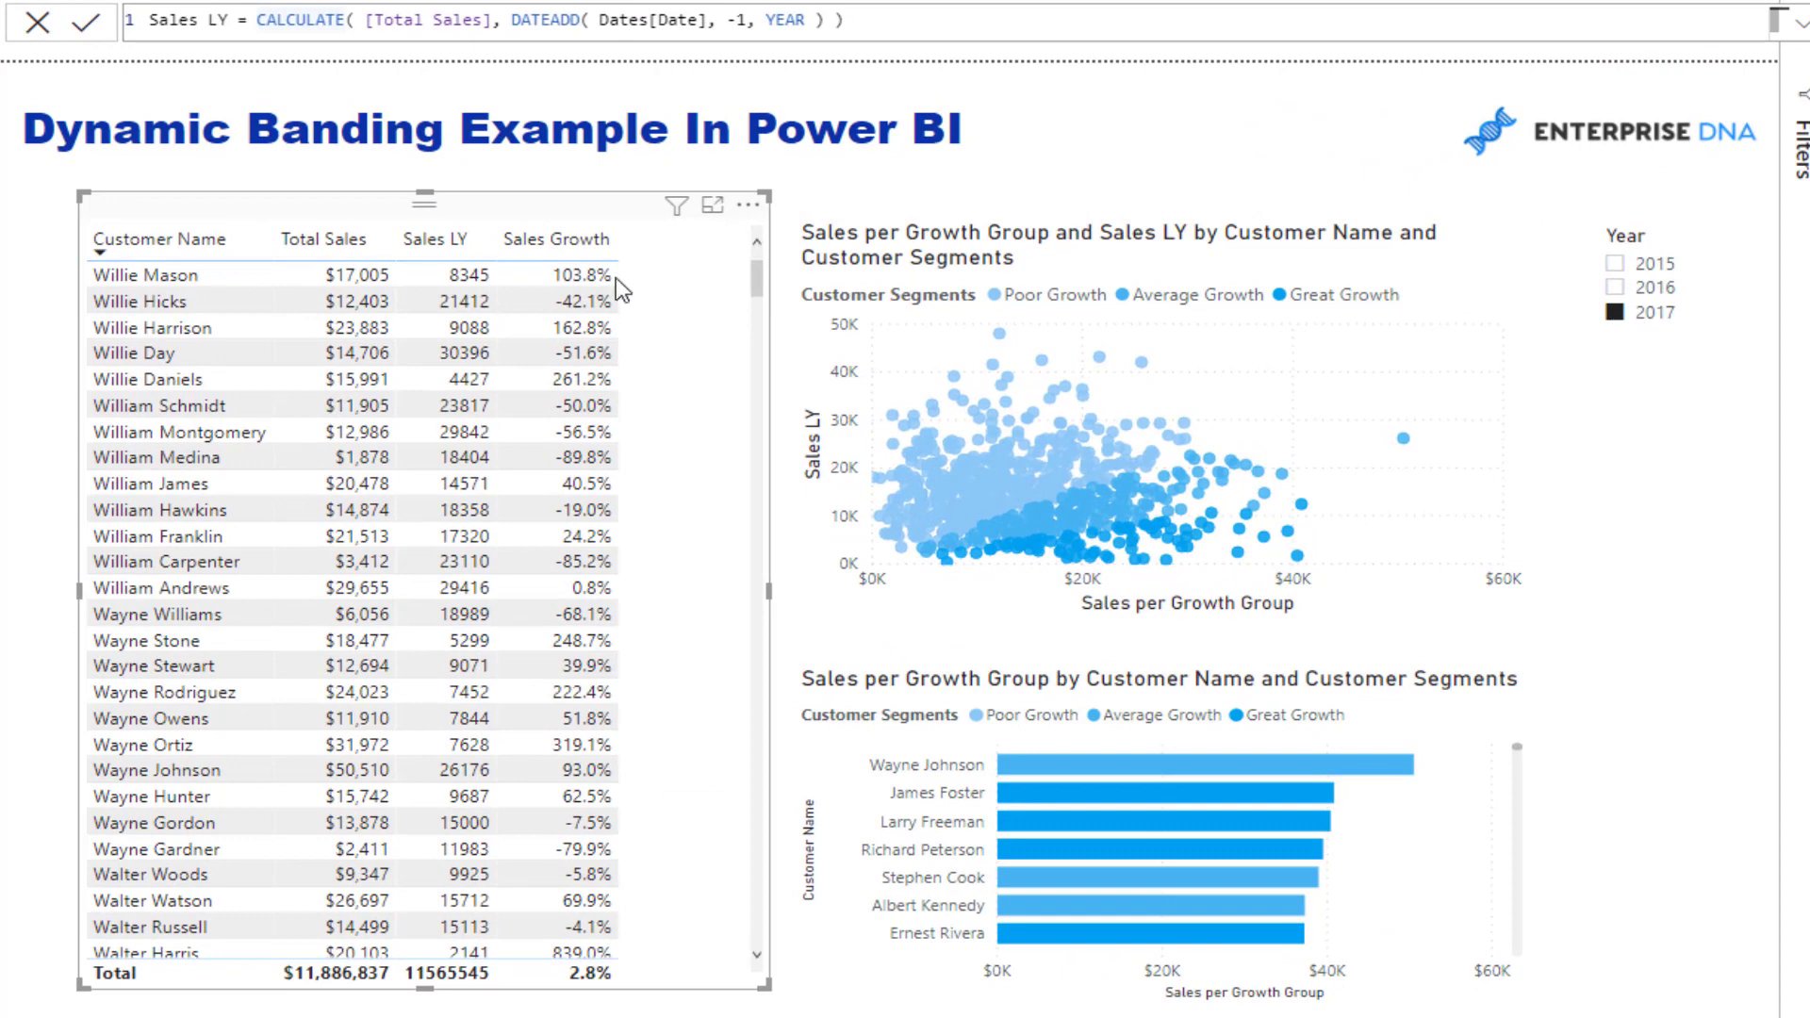
left_click_drag(83, 196, 51, 210)
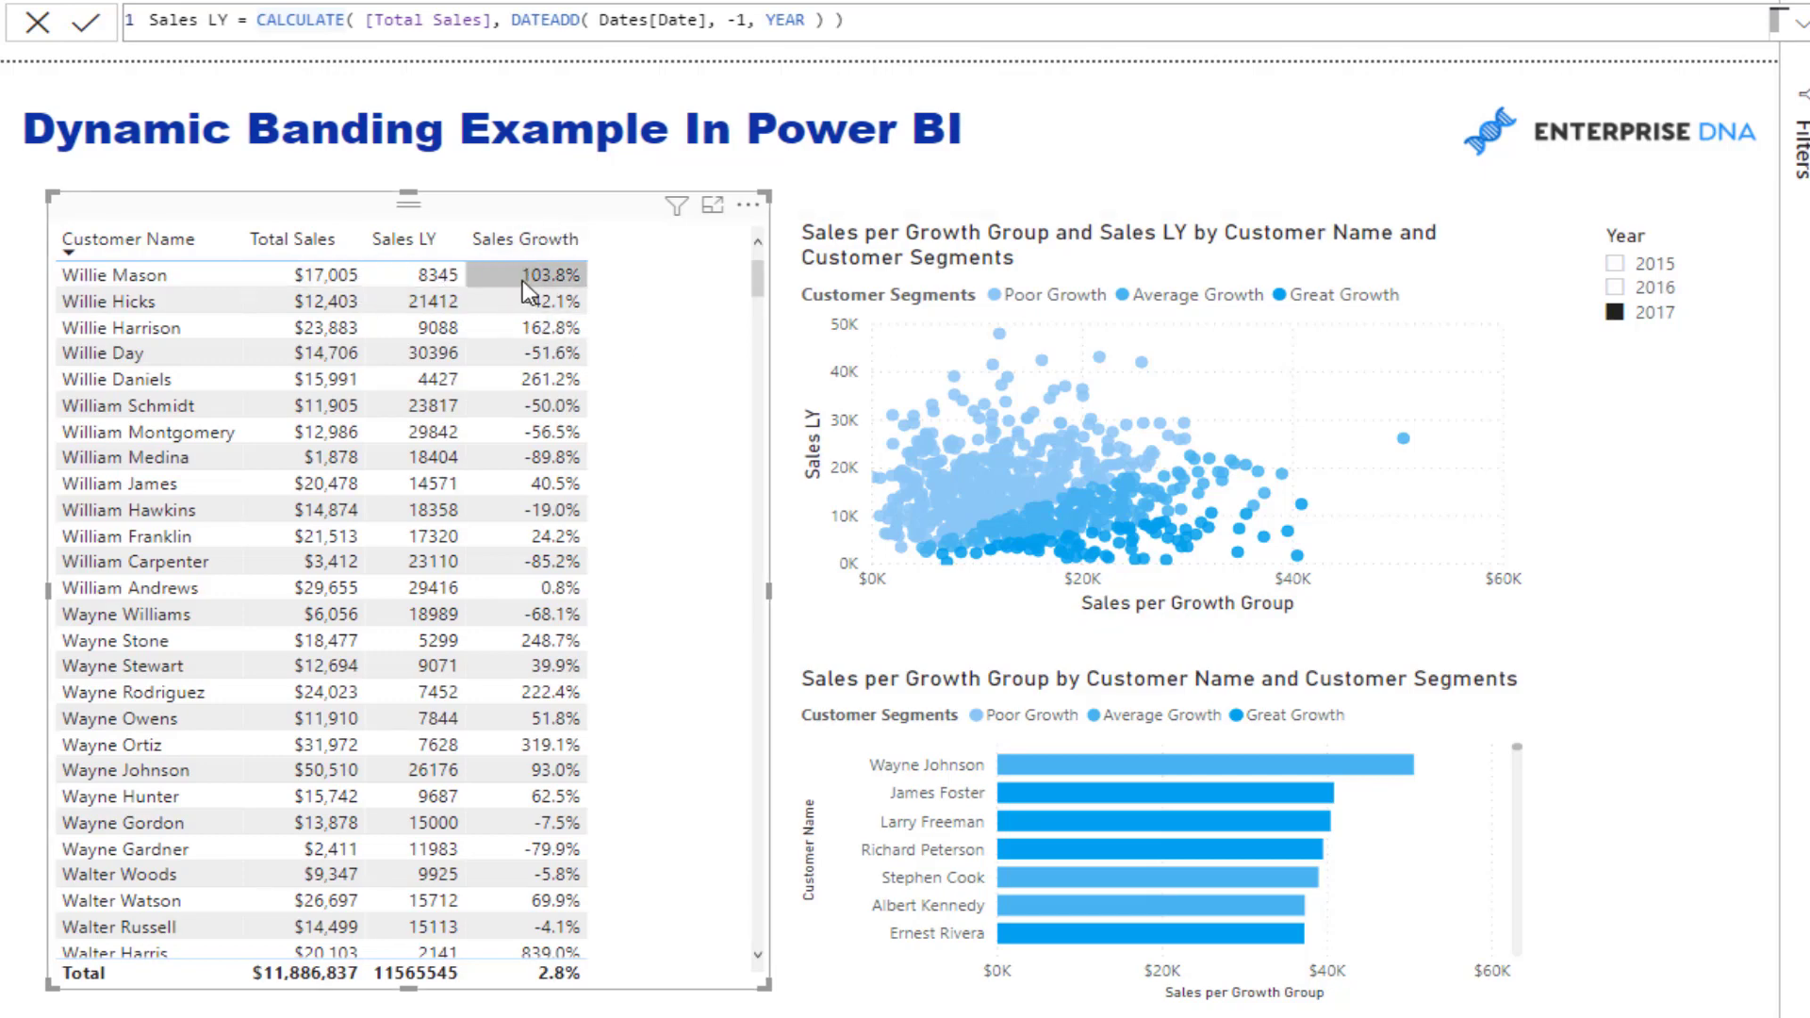
Test cross-filtering on a customer row, clear it, and make the scatter chart slightly shorter
left_click(433, 280)
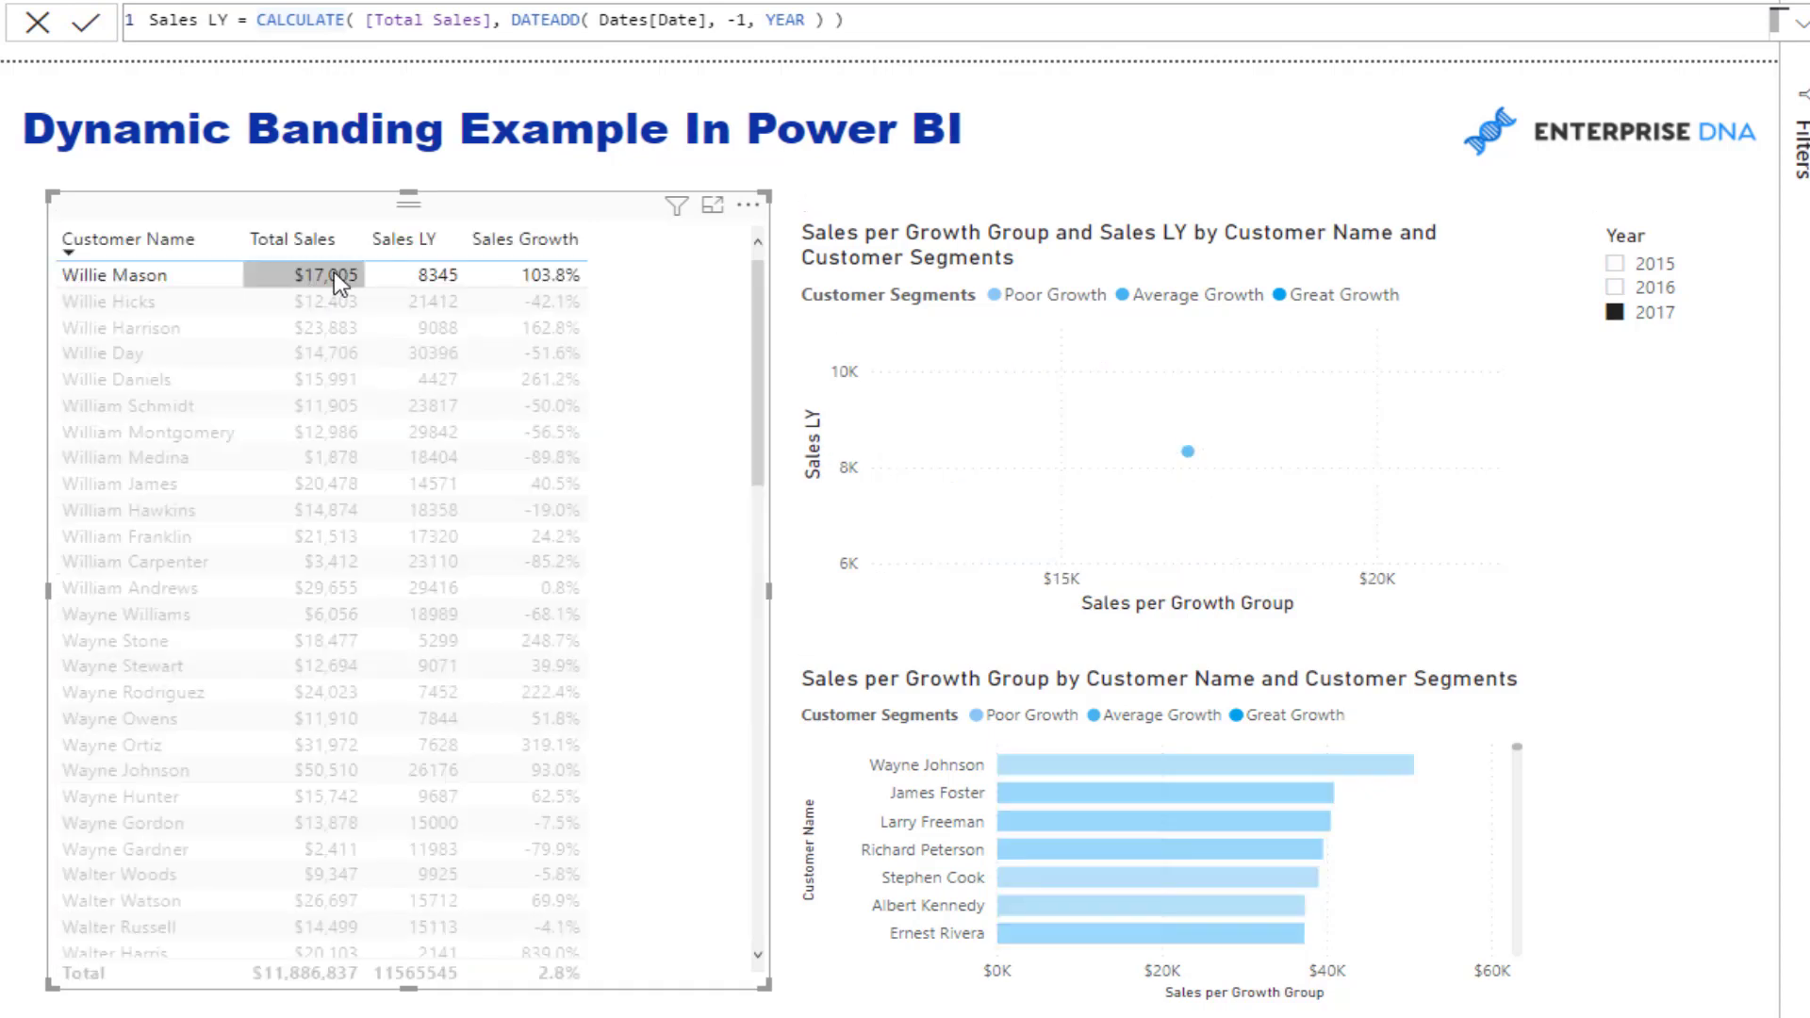
left_click(527, 281)
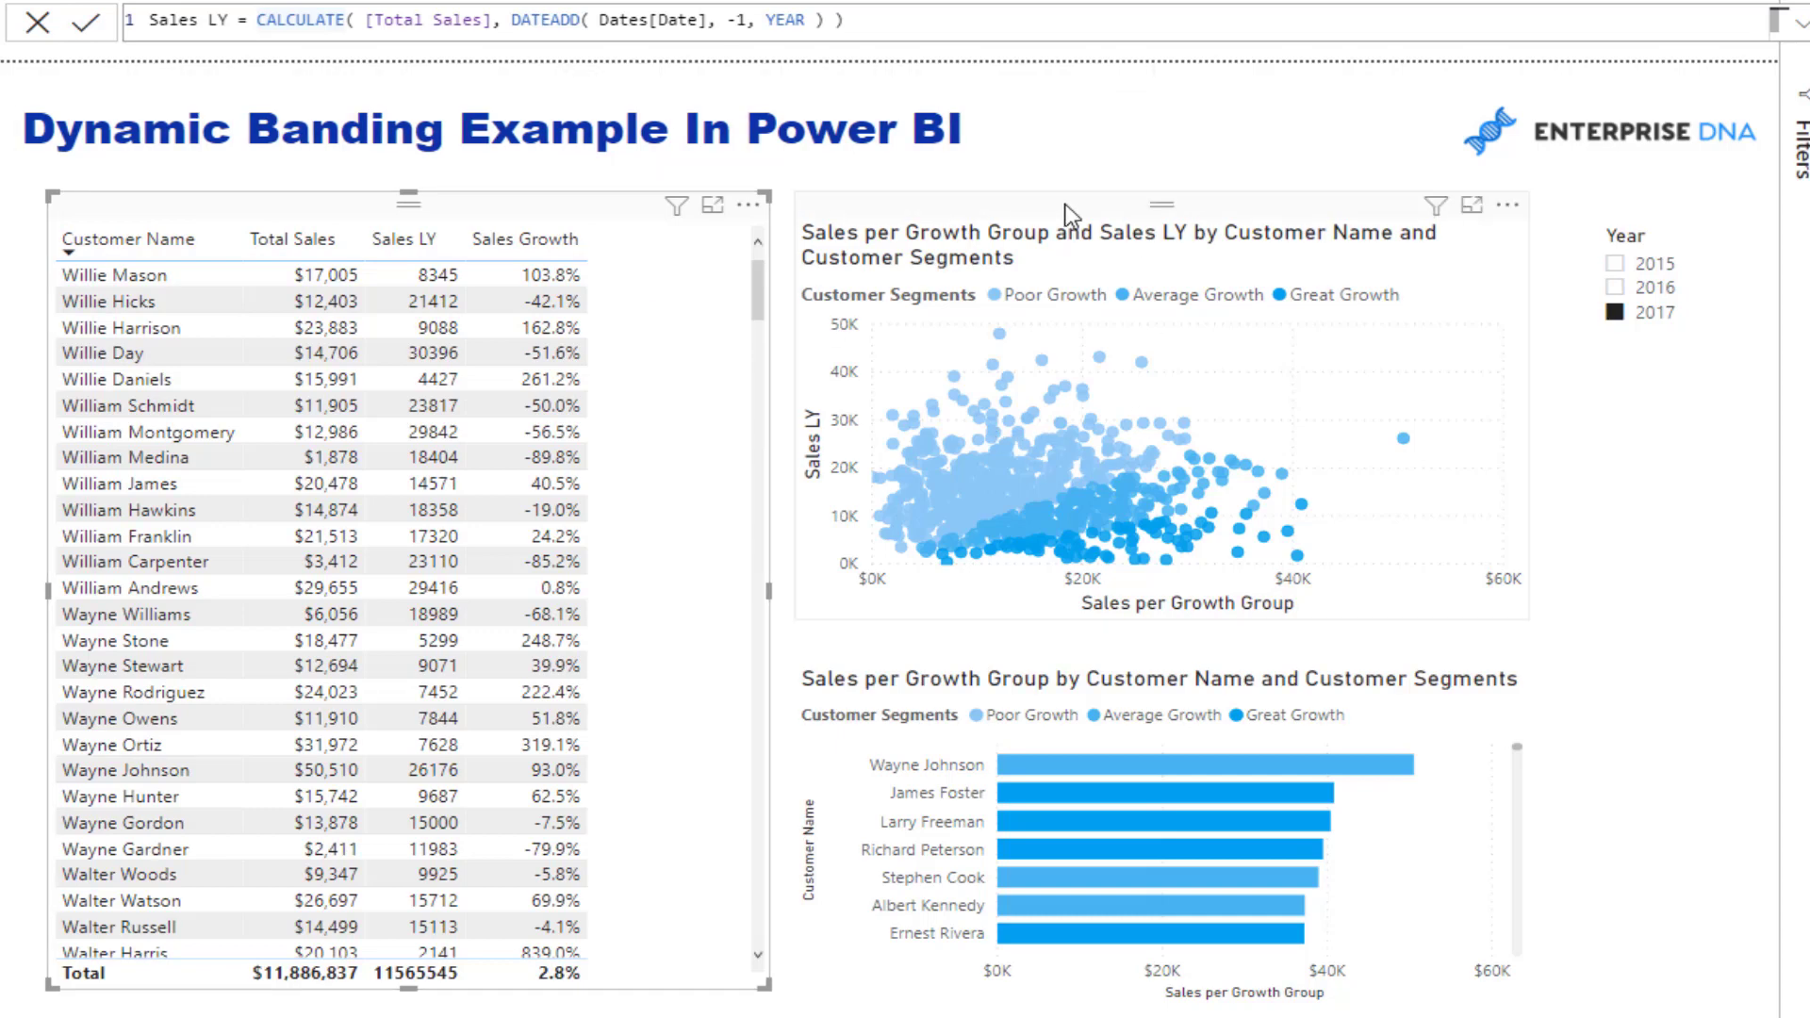
left_click(884, 382)
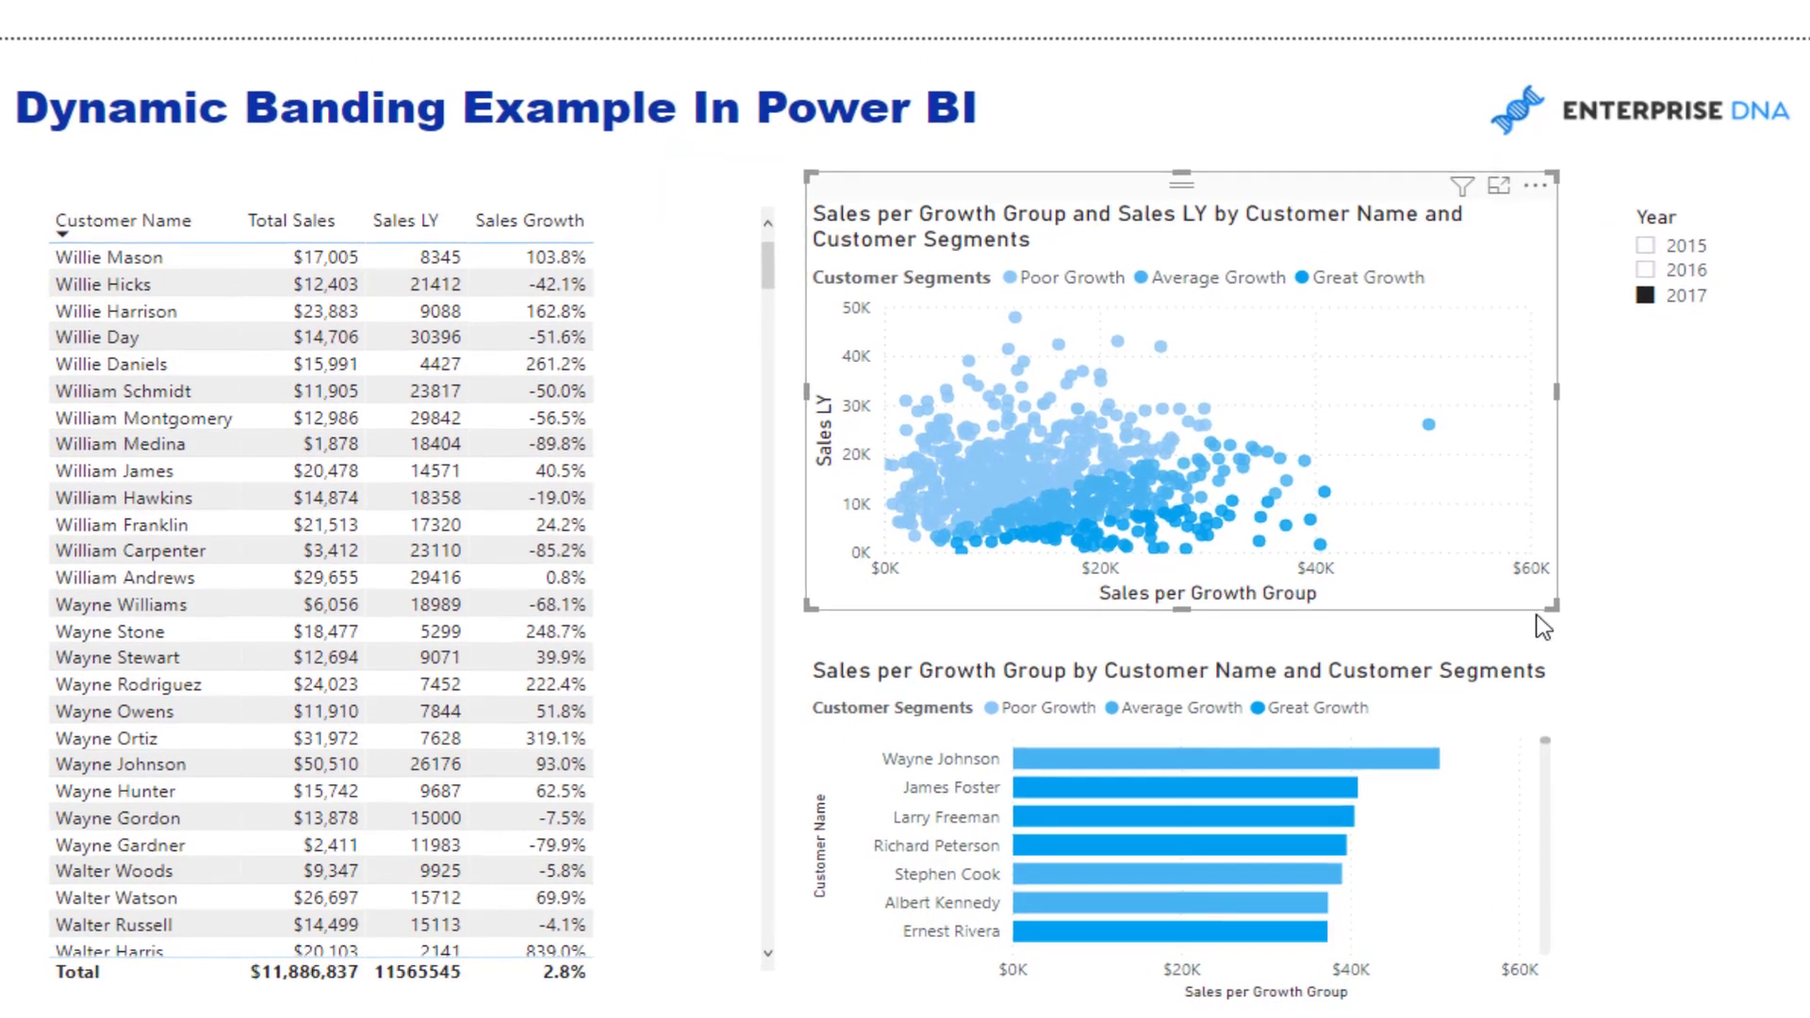
mouse_move(1553, 604)
left_mouse_down()
mouse_move(1562, 622)
mouse_move(1557, 592)
left_mouse_up()
Review the bar and scatter chart fields, switch the Year slicer to 2016 and back to 2017, and resize it
left_click(1349, 651)
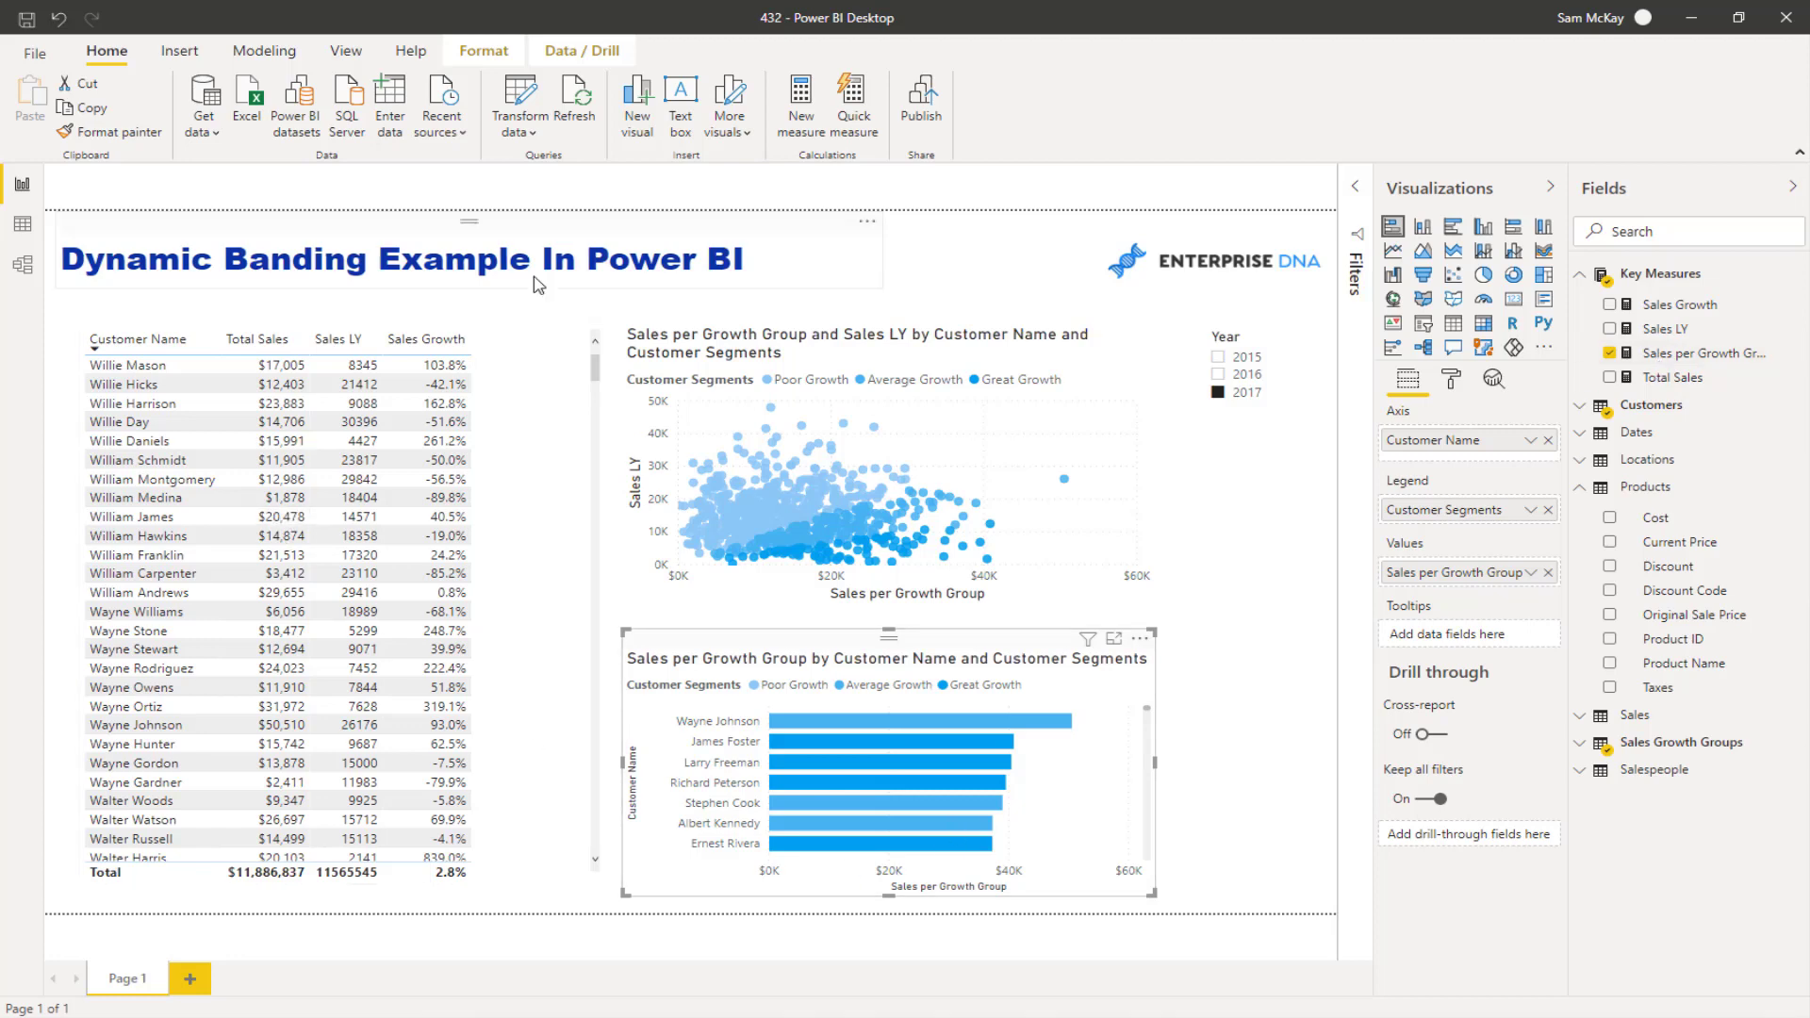
left_click(1004, 321)
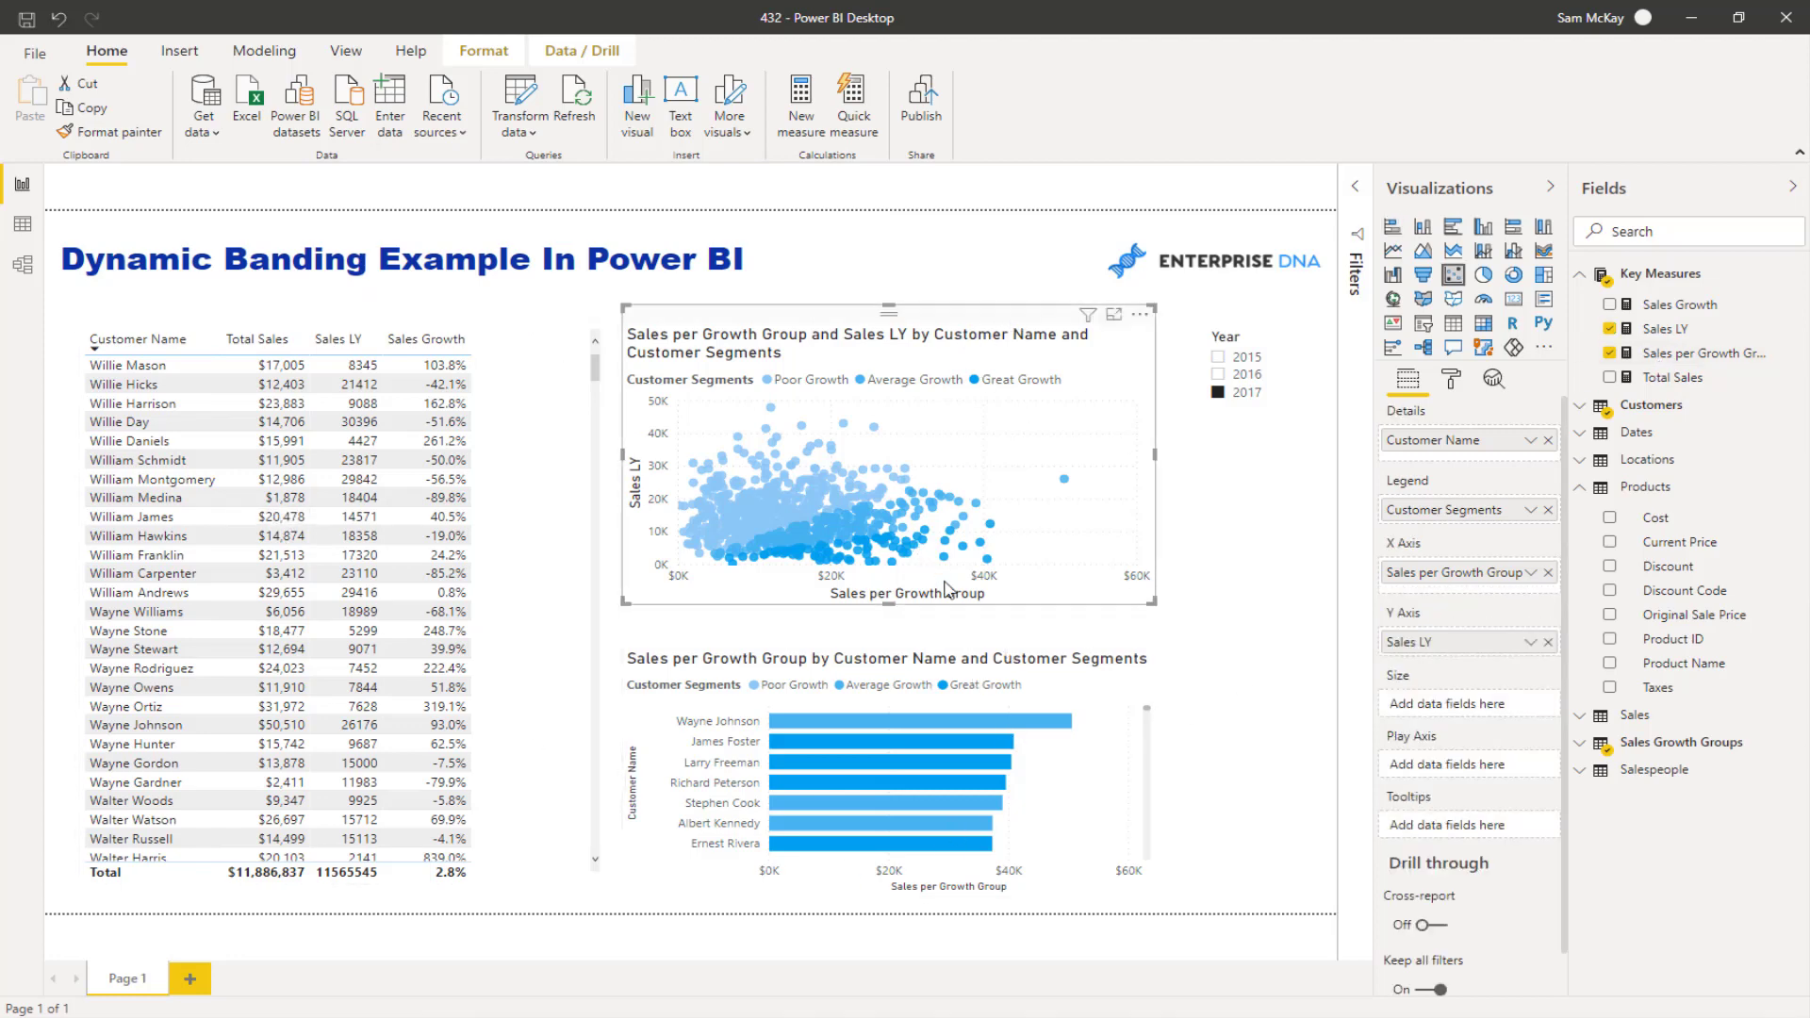
left_click(968, 650)
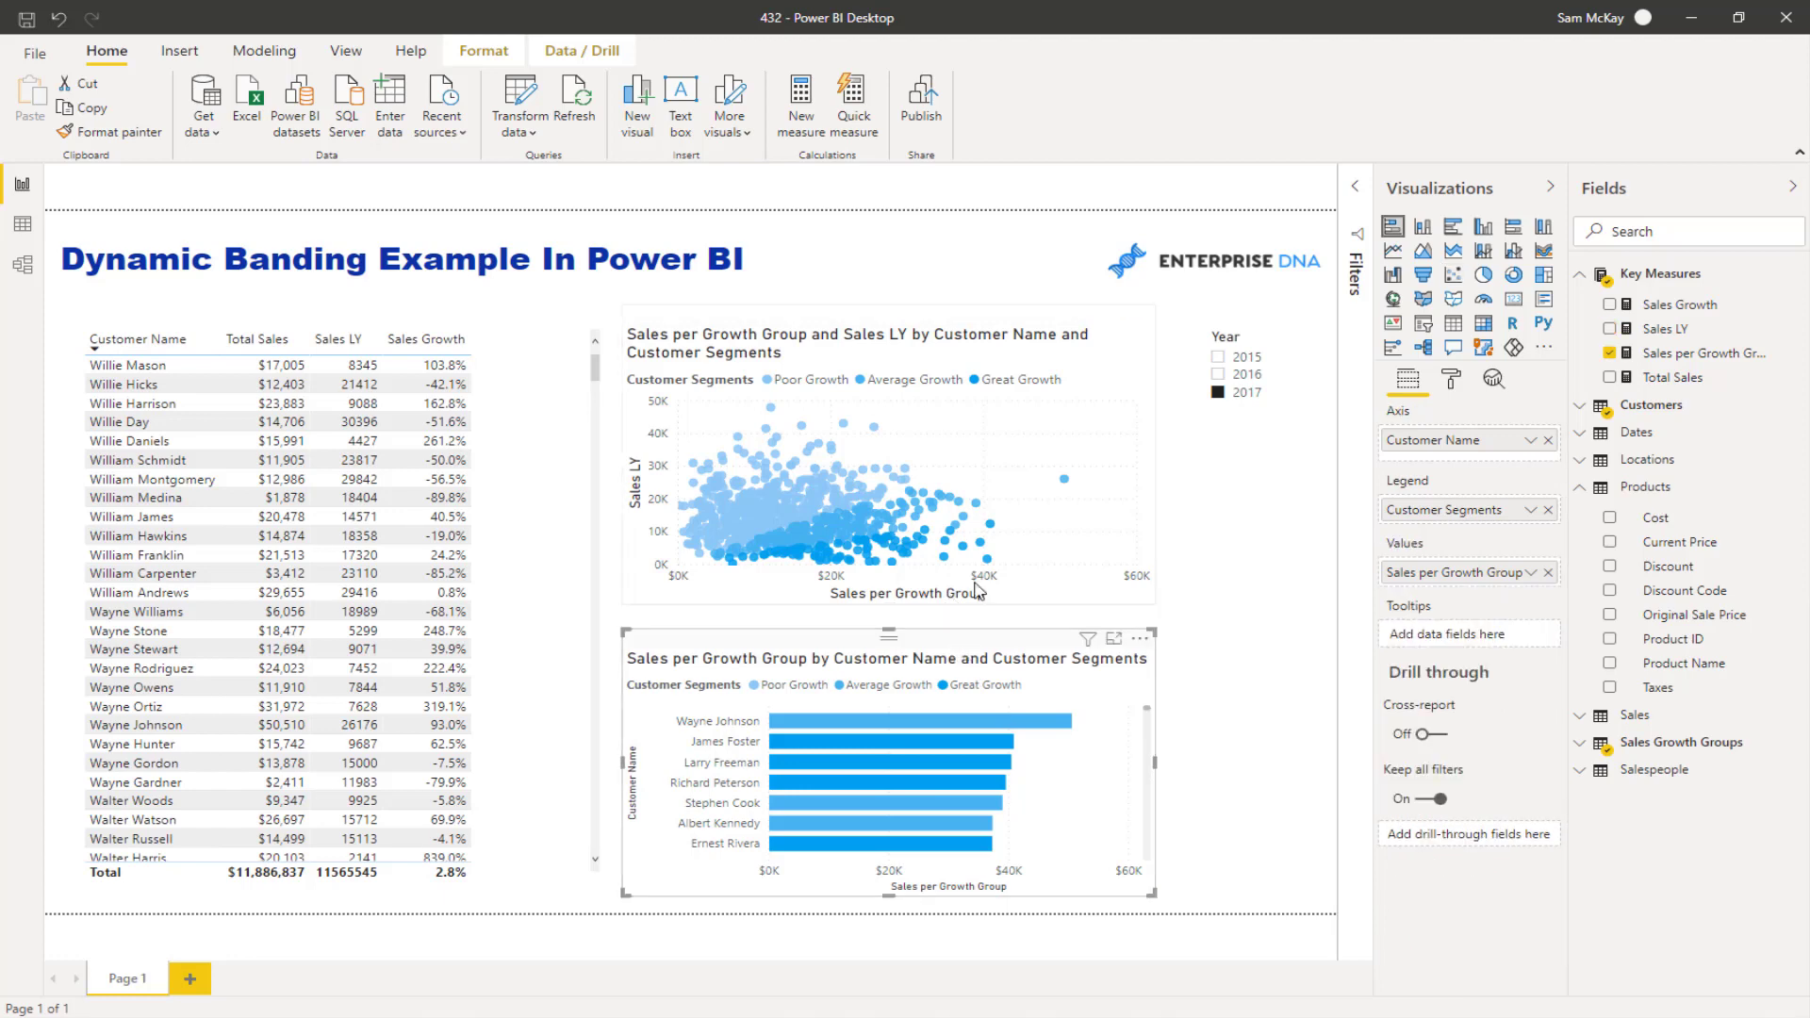
left_click(1219, 375)
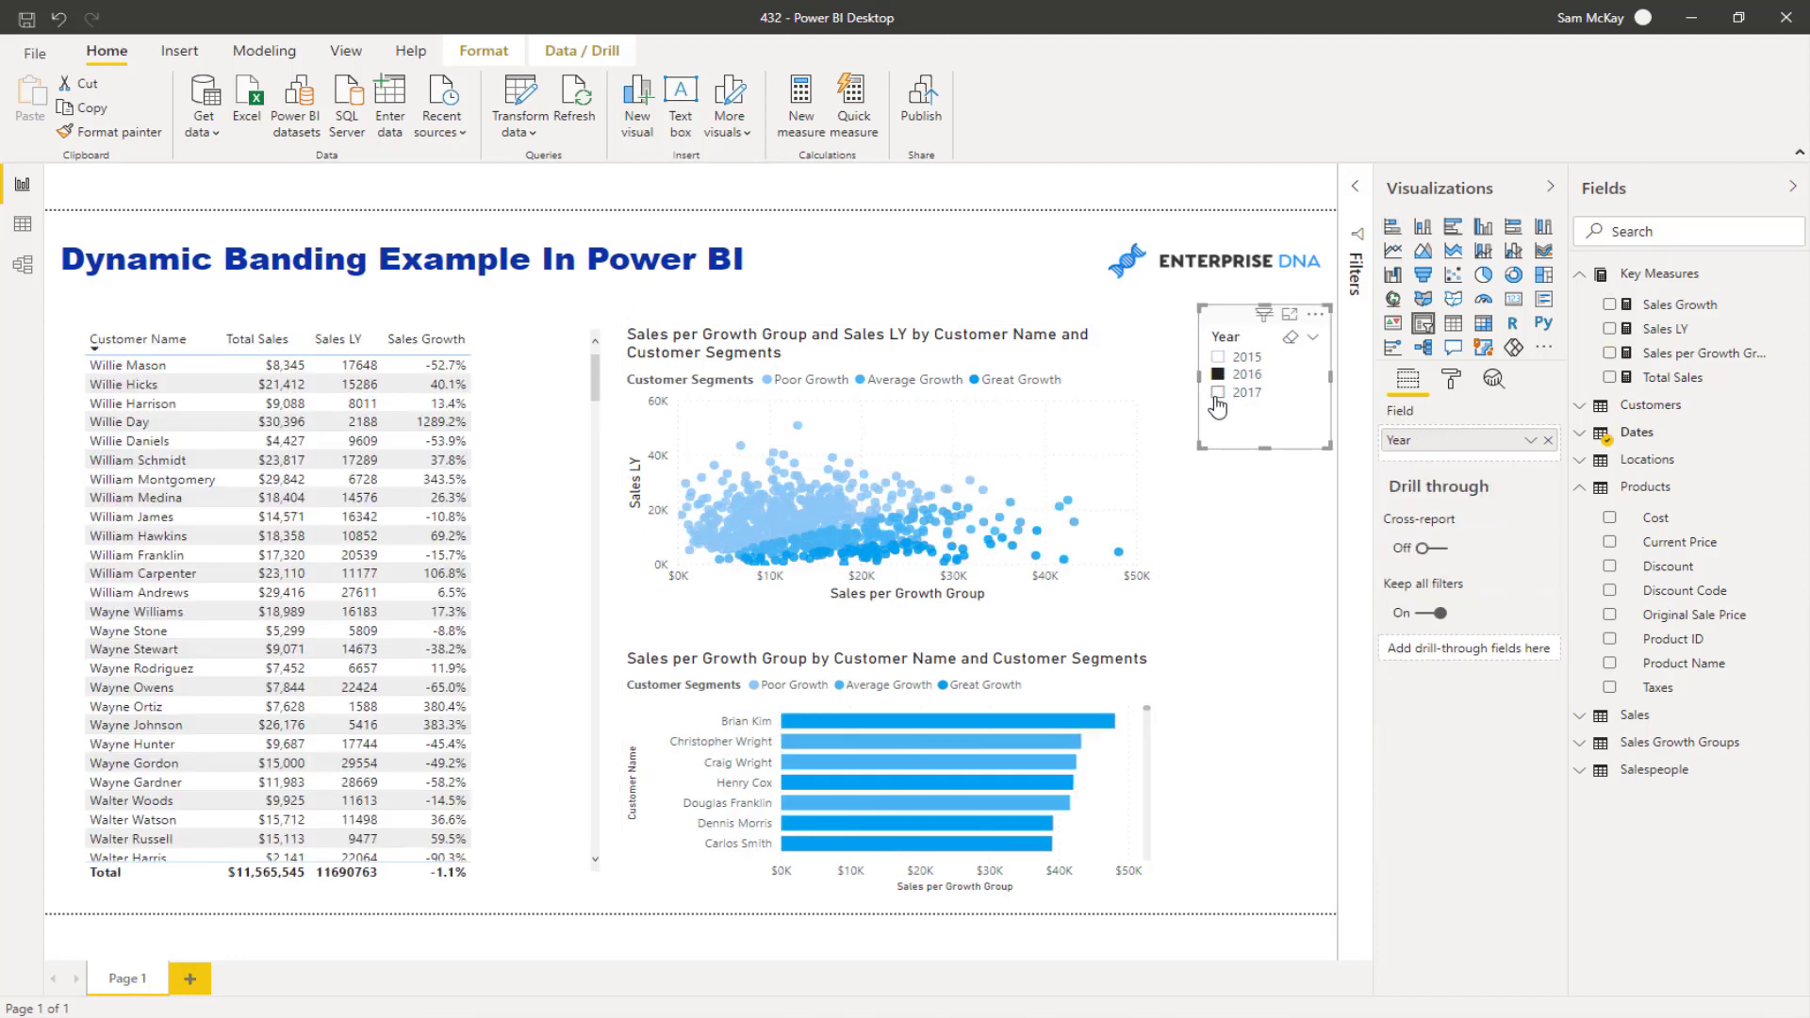
left_click(1218, 392)
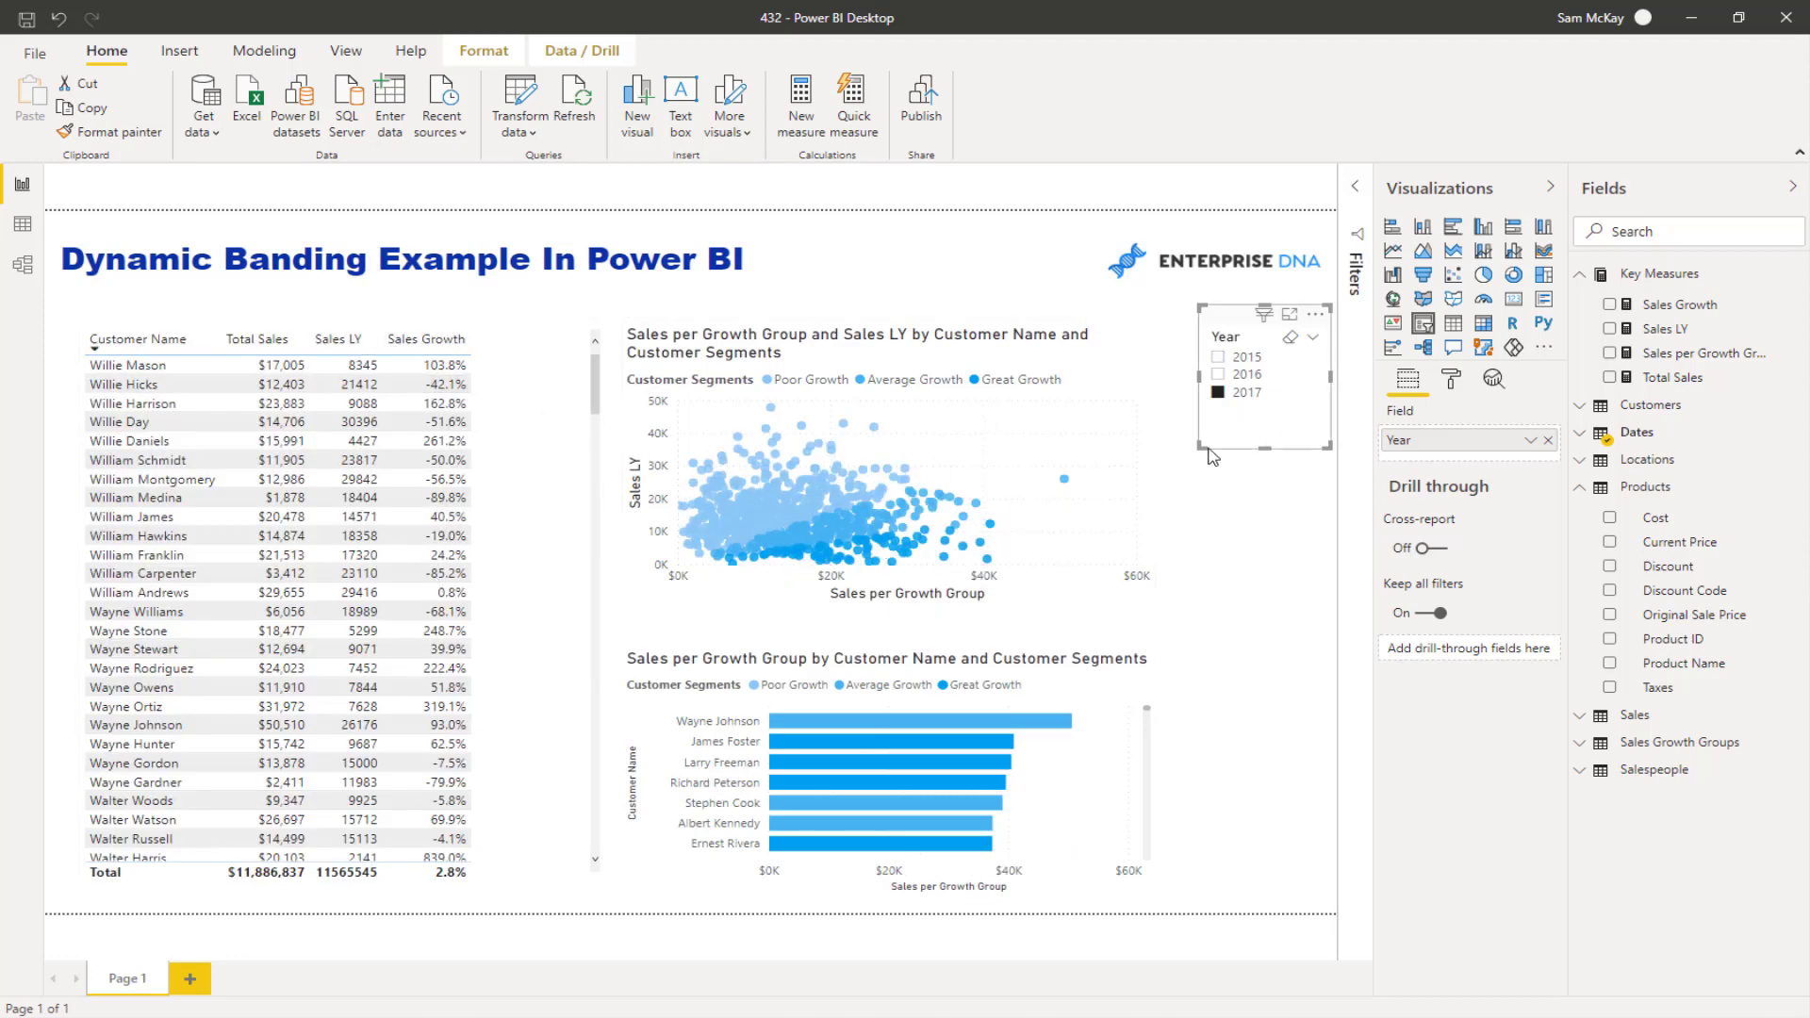
left_click_drag(1209, 456, 1171, 437)
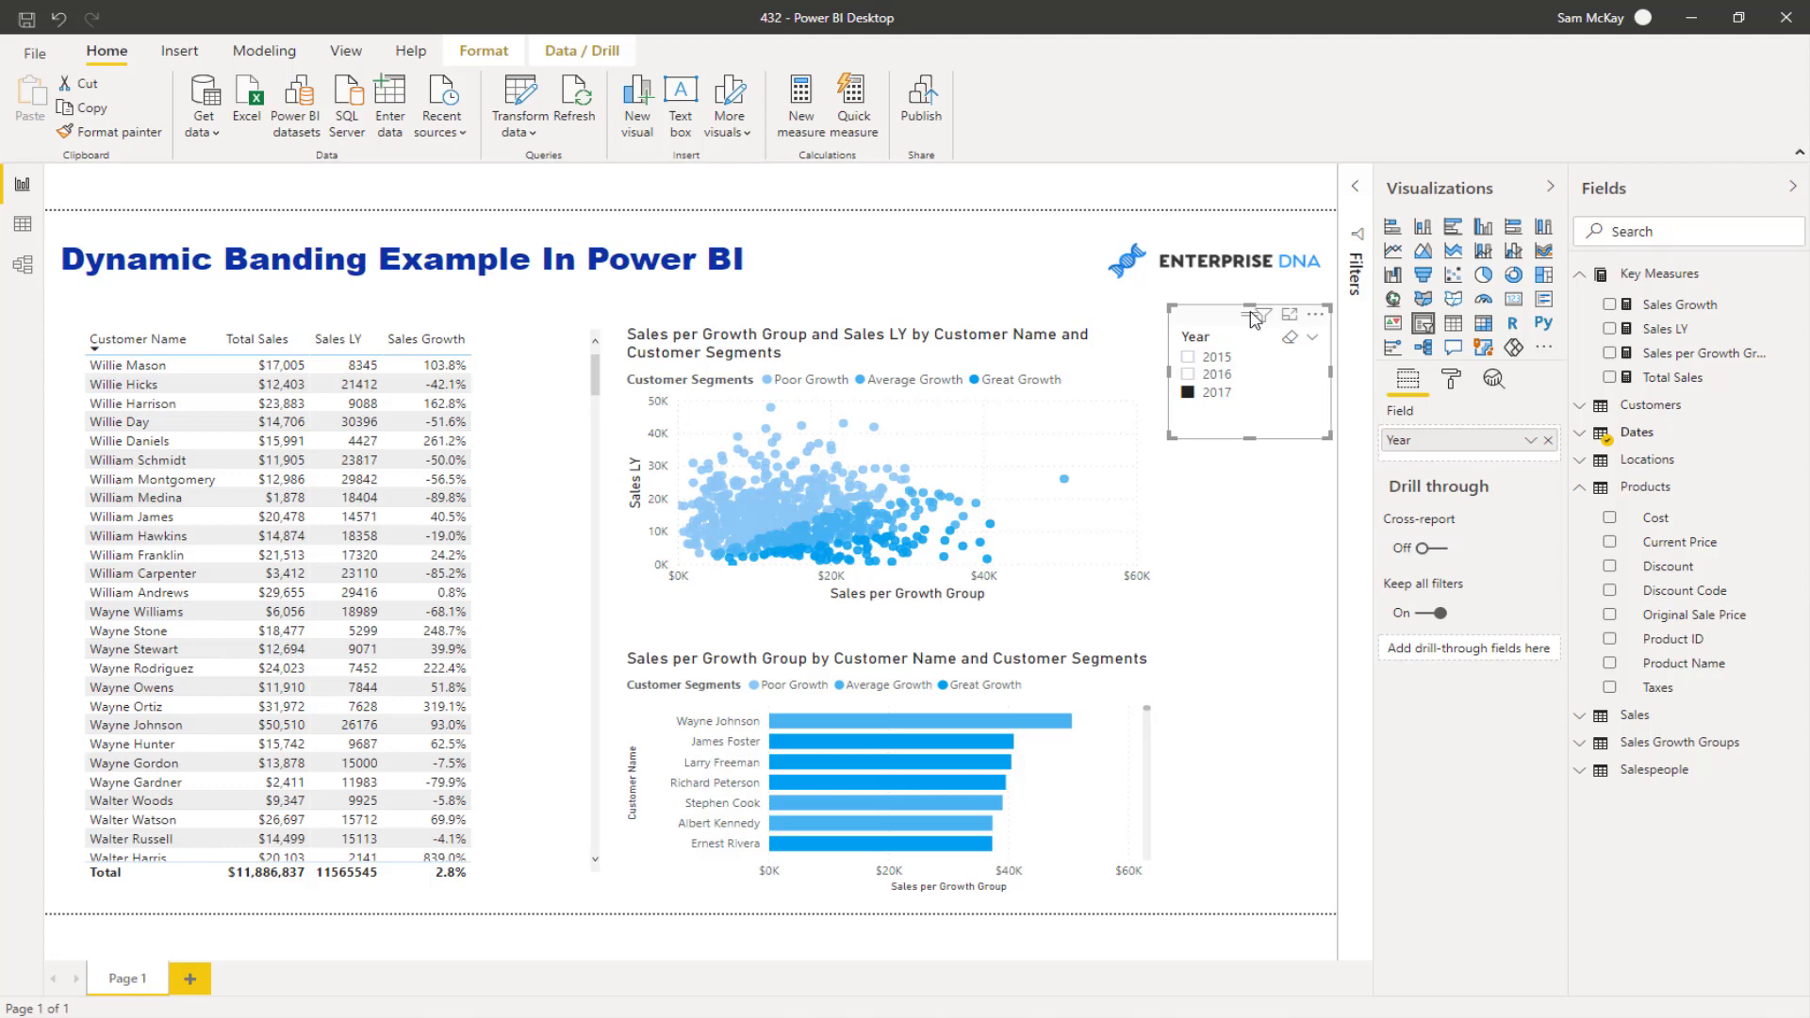
Duplicate the Year slicer below it, switch it to Dates[MonthName], lengthen it to twelve months, and select January
left_click(1581, 438)
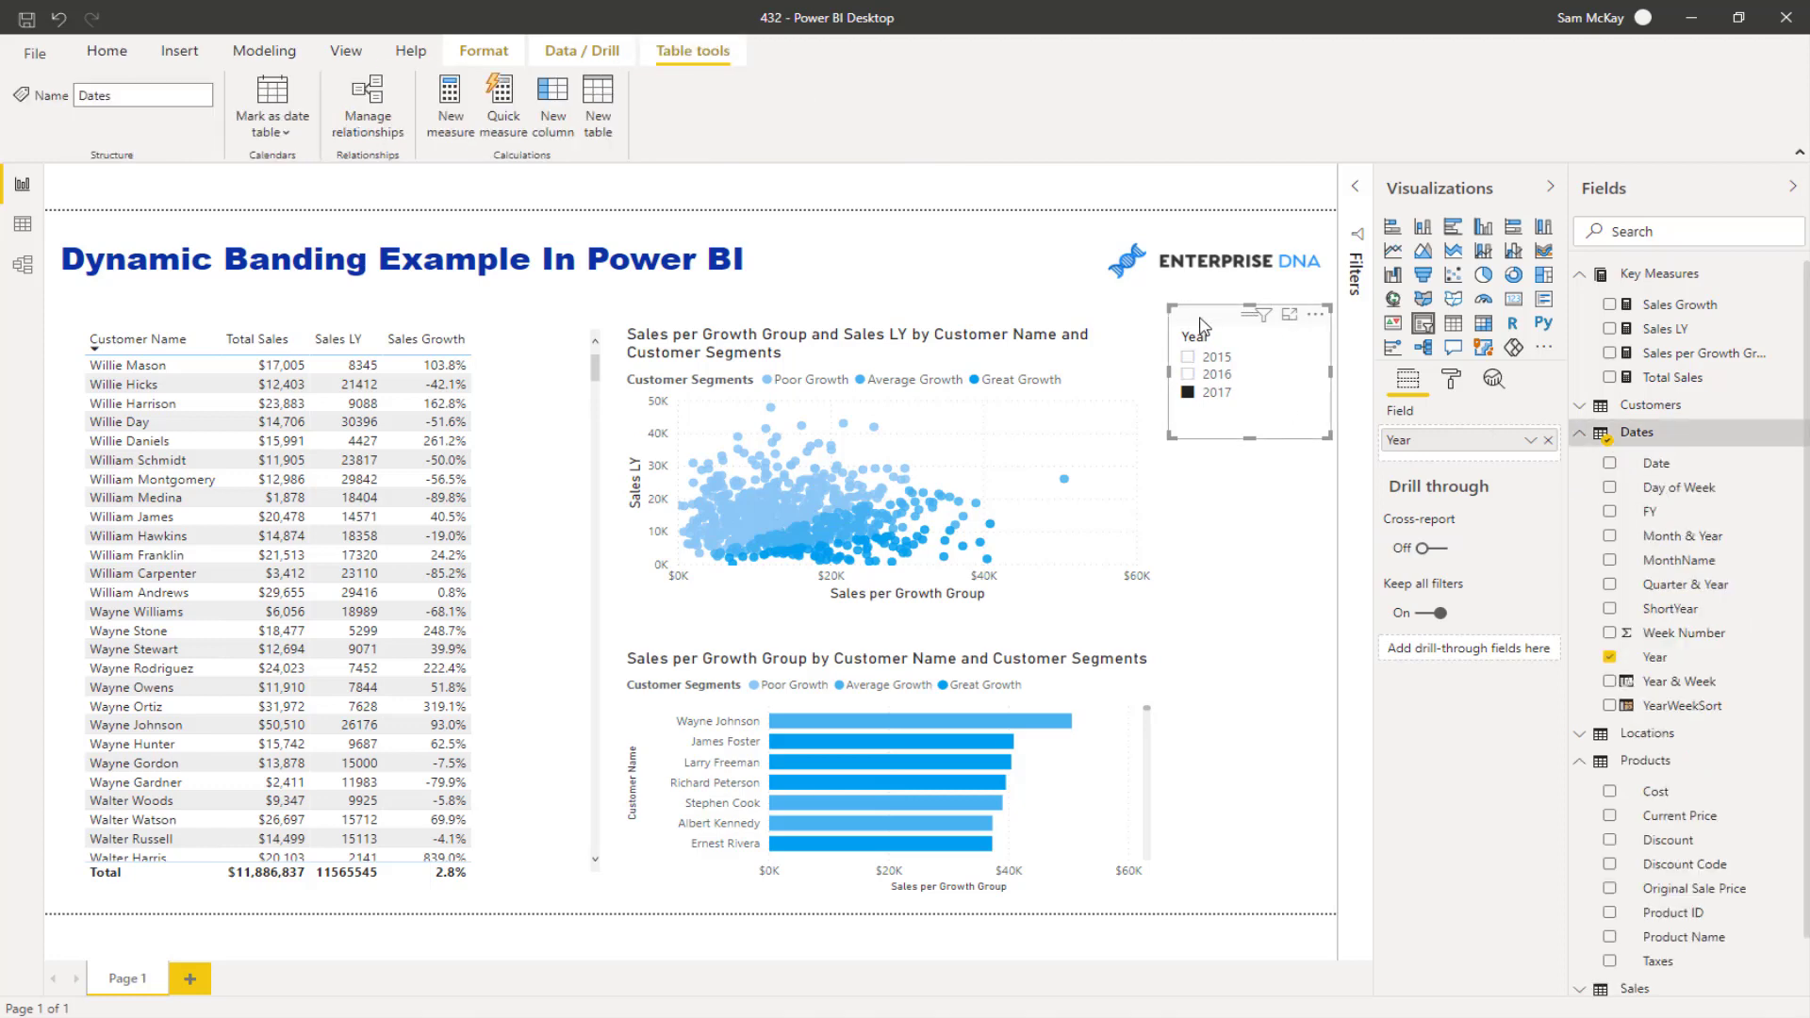
left_click(1201, 325)
key("ctrl+c")
key("ctrl+v")
left_click_drag(1200, 525, 1211, 462)
left_click_drag(1651, 561, 1485, 445)
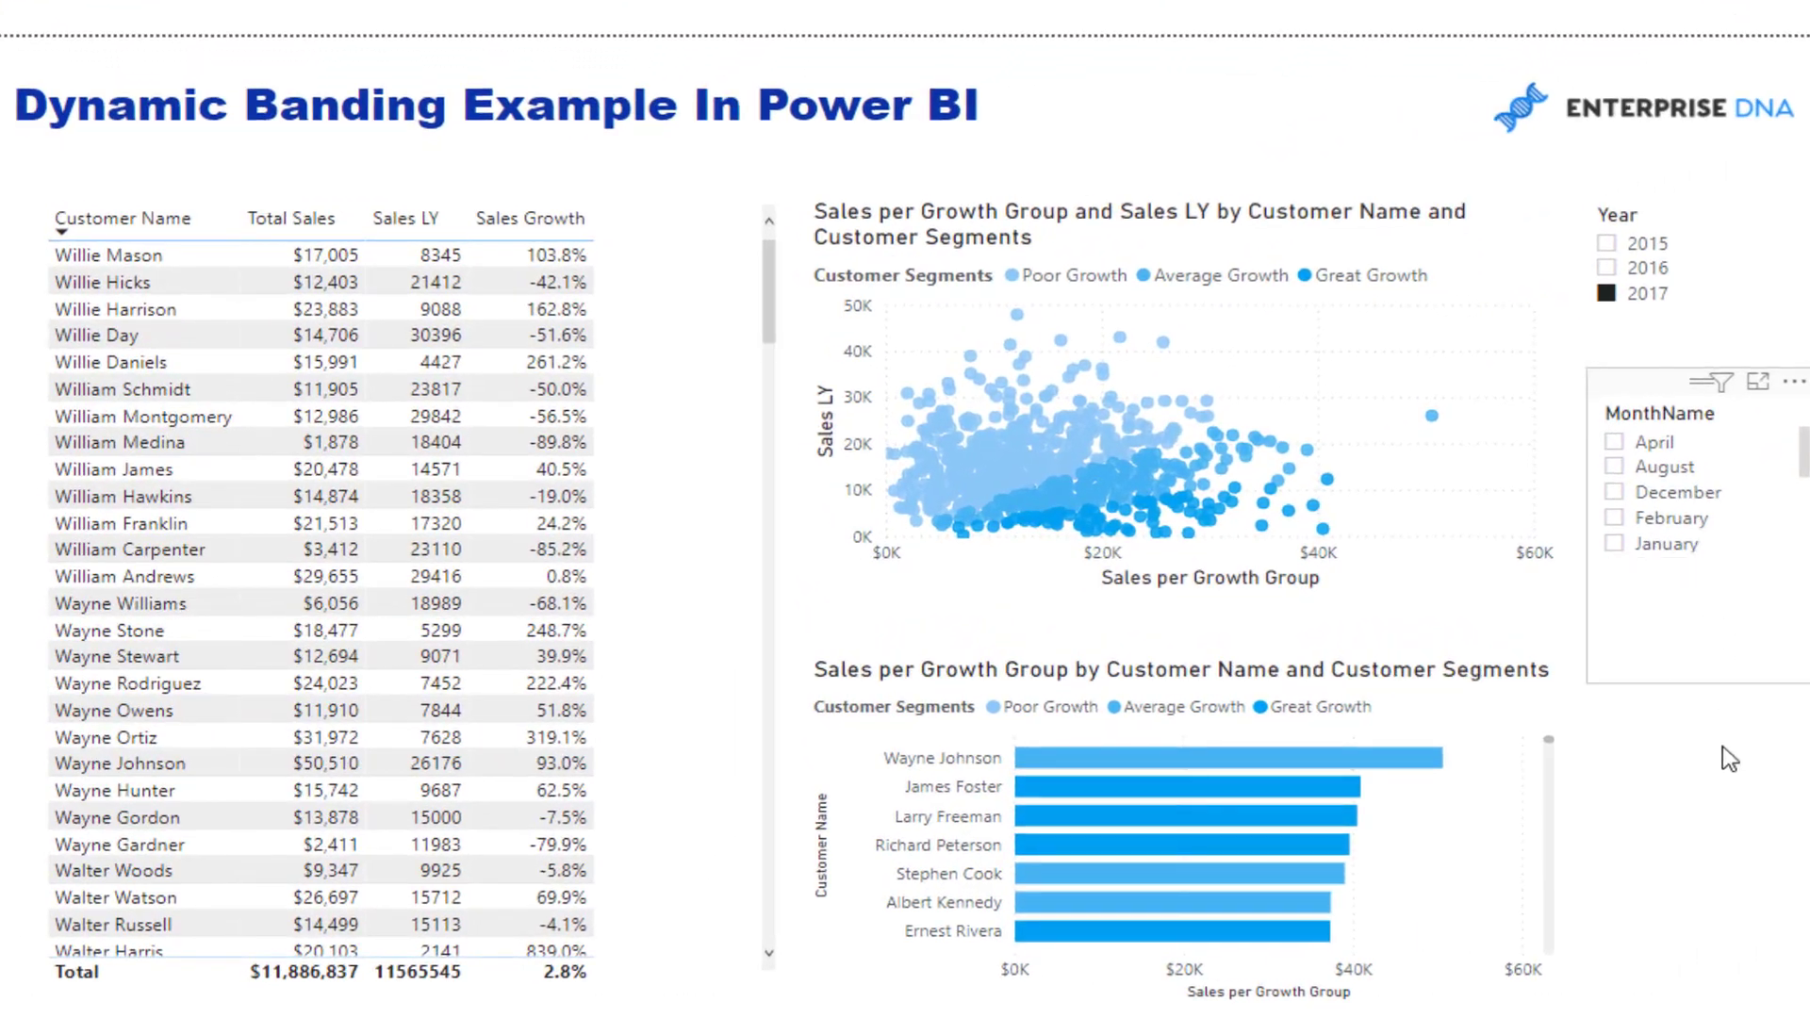
left_click_drag(1727, 769, 1726, 792)
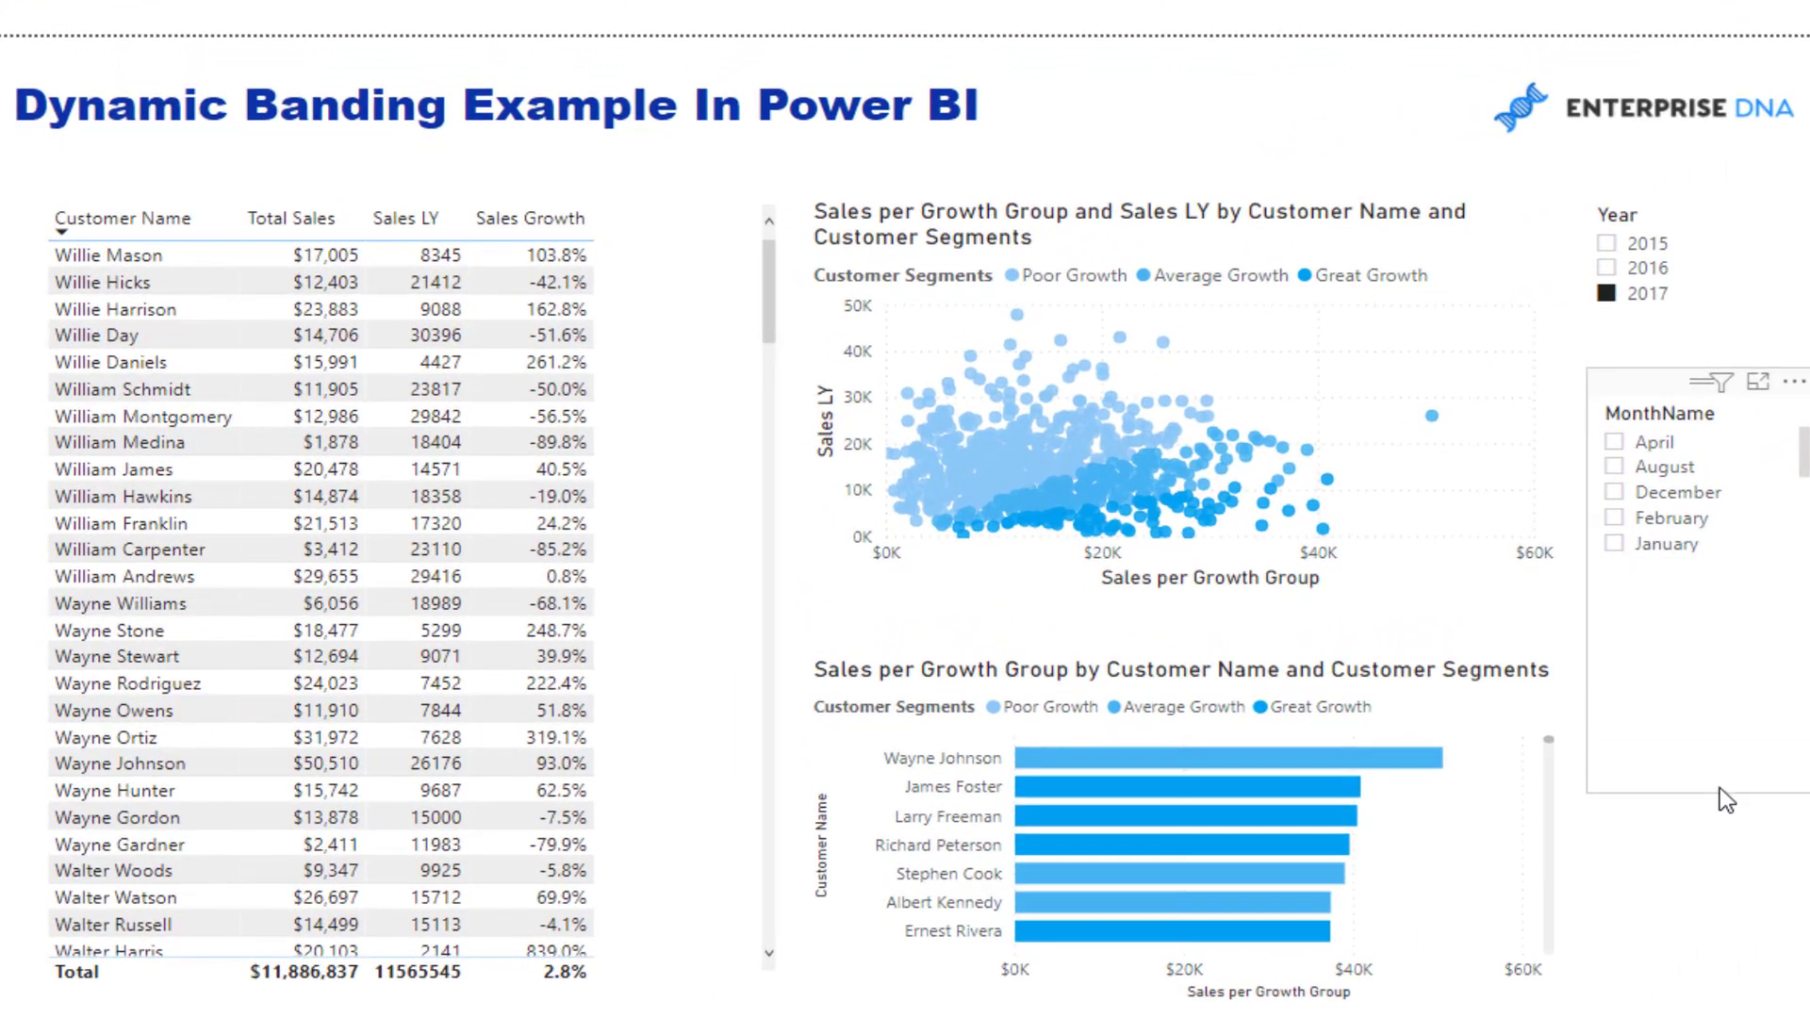
left_click(1615, 544)
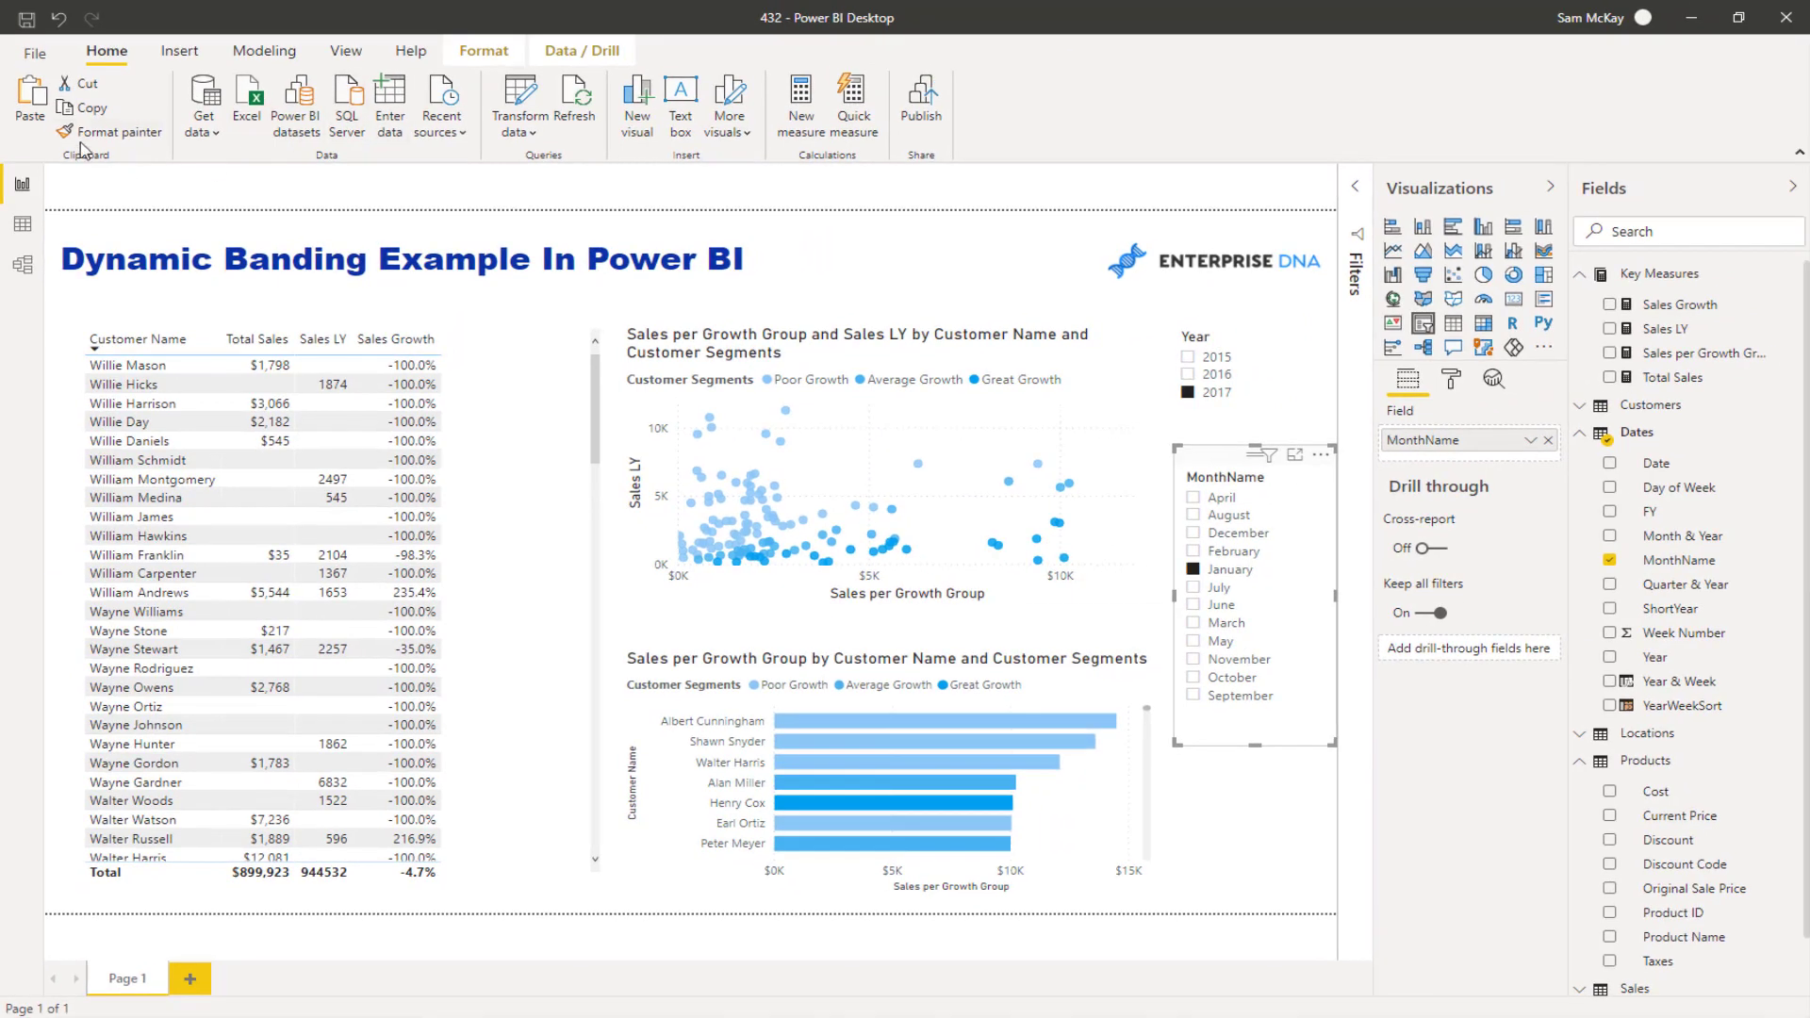
Sort the Dates table's MonthName column by MonthOfYear in Data view, then return to the report
left_click(23, 223)
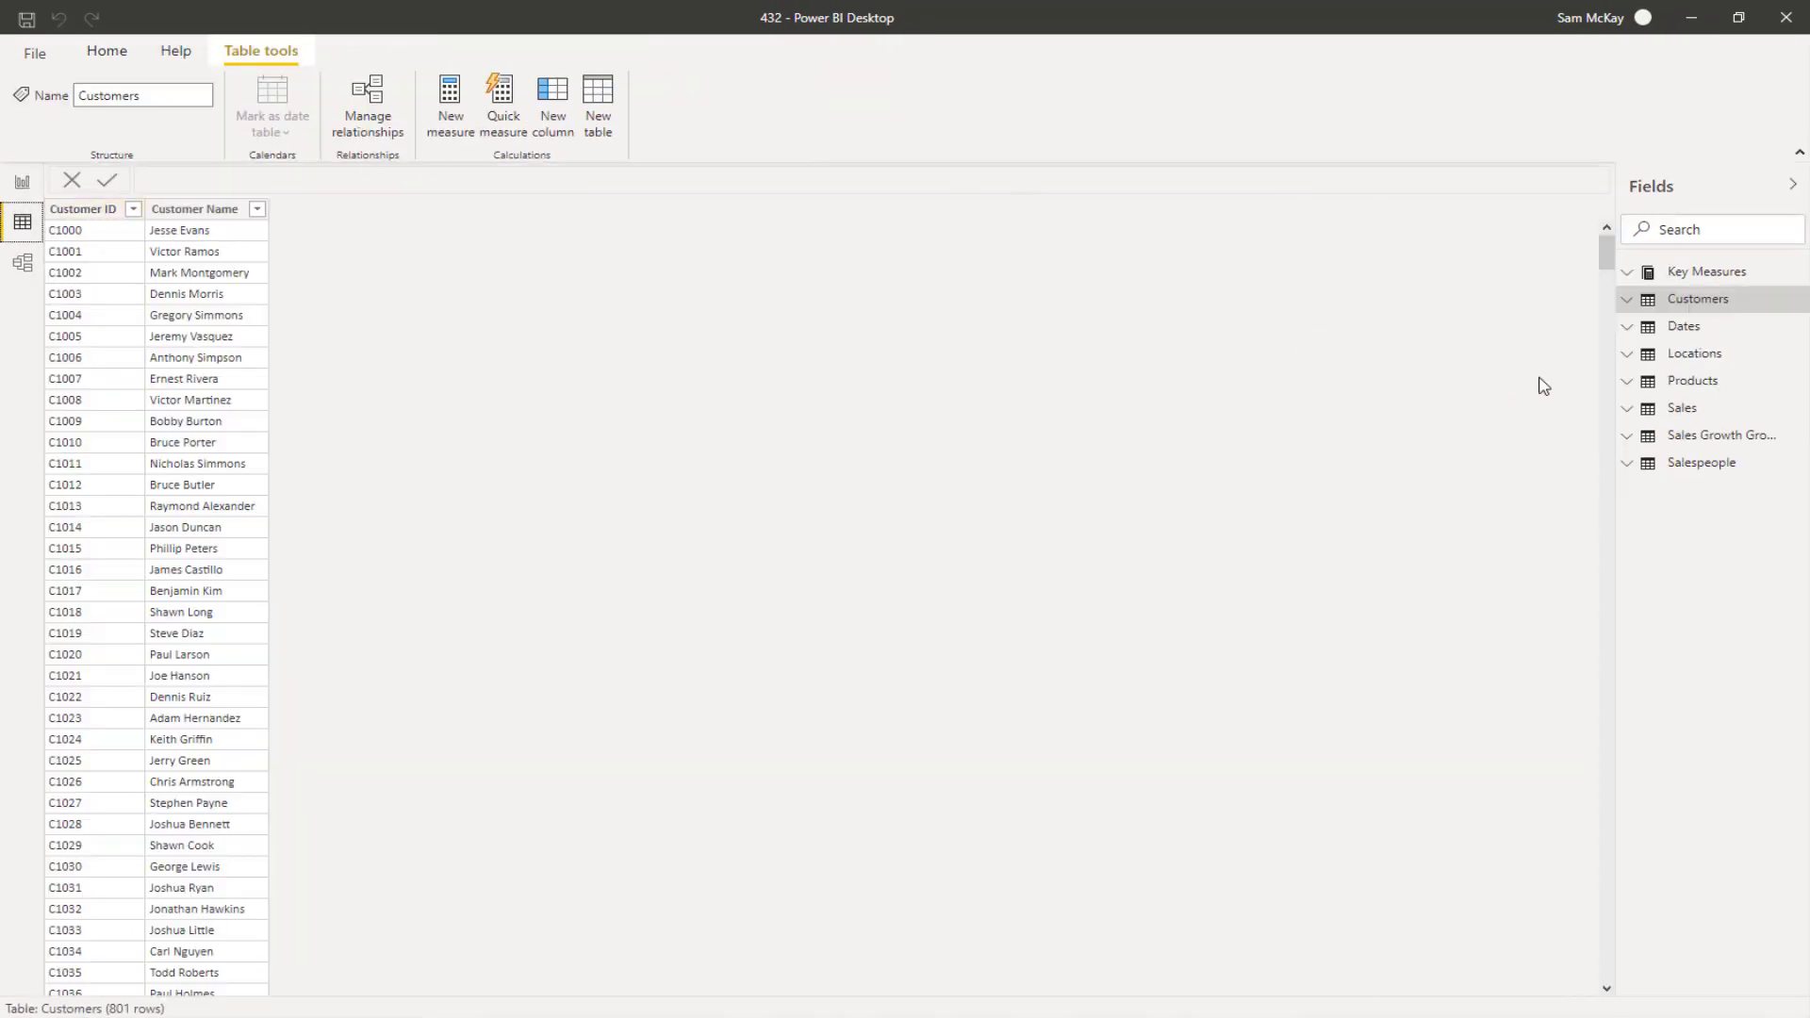
left_click(1694, 330)
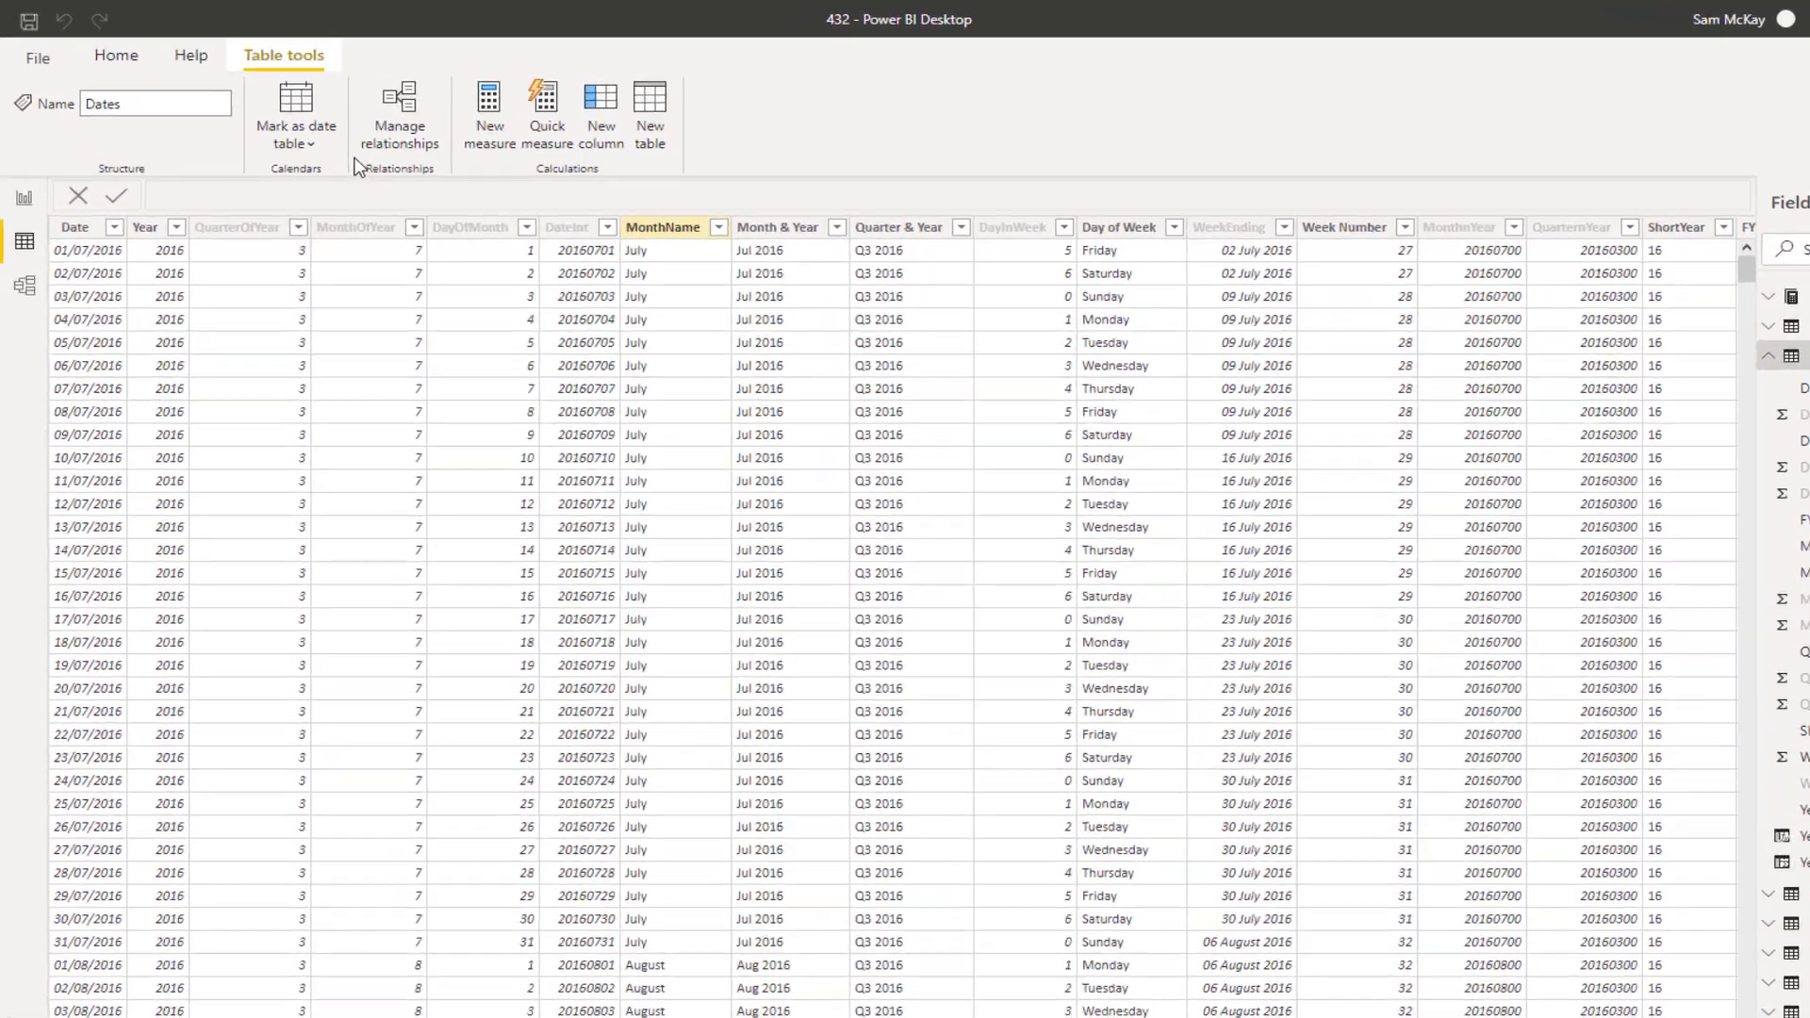
left_click(662, 227)
left_click(871, 140)
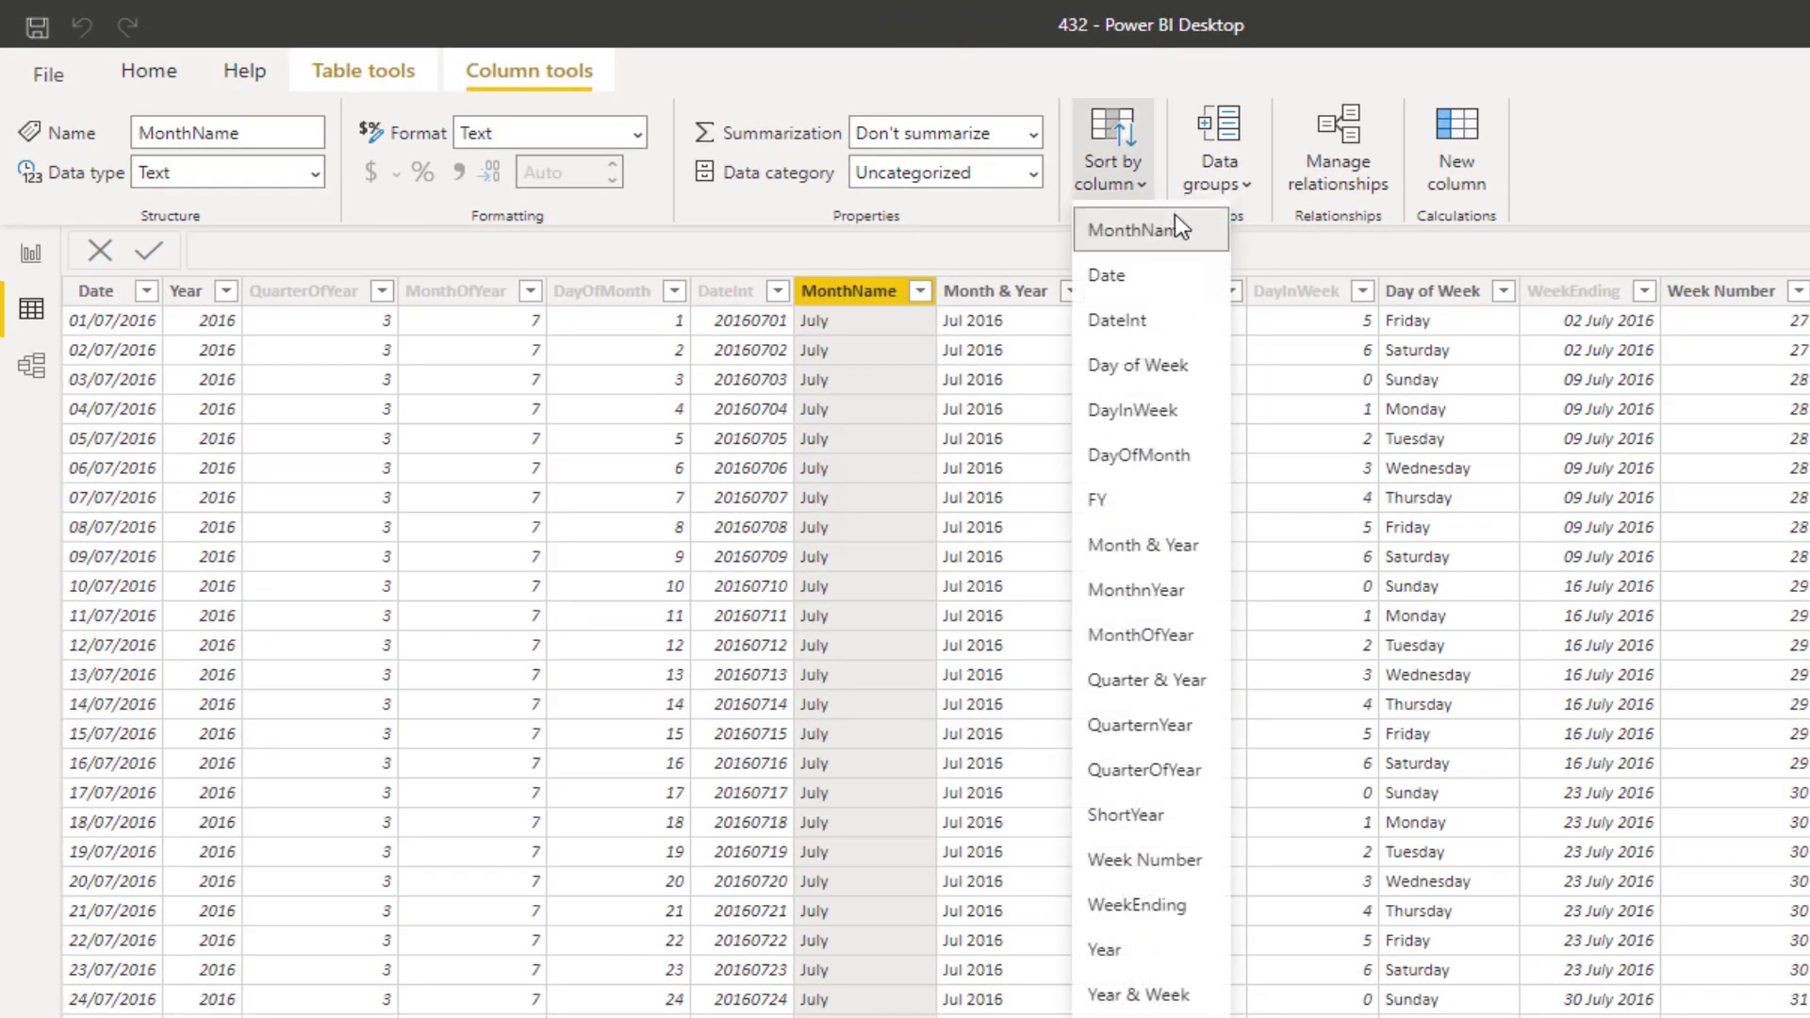
left_click(1156, 631)
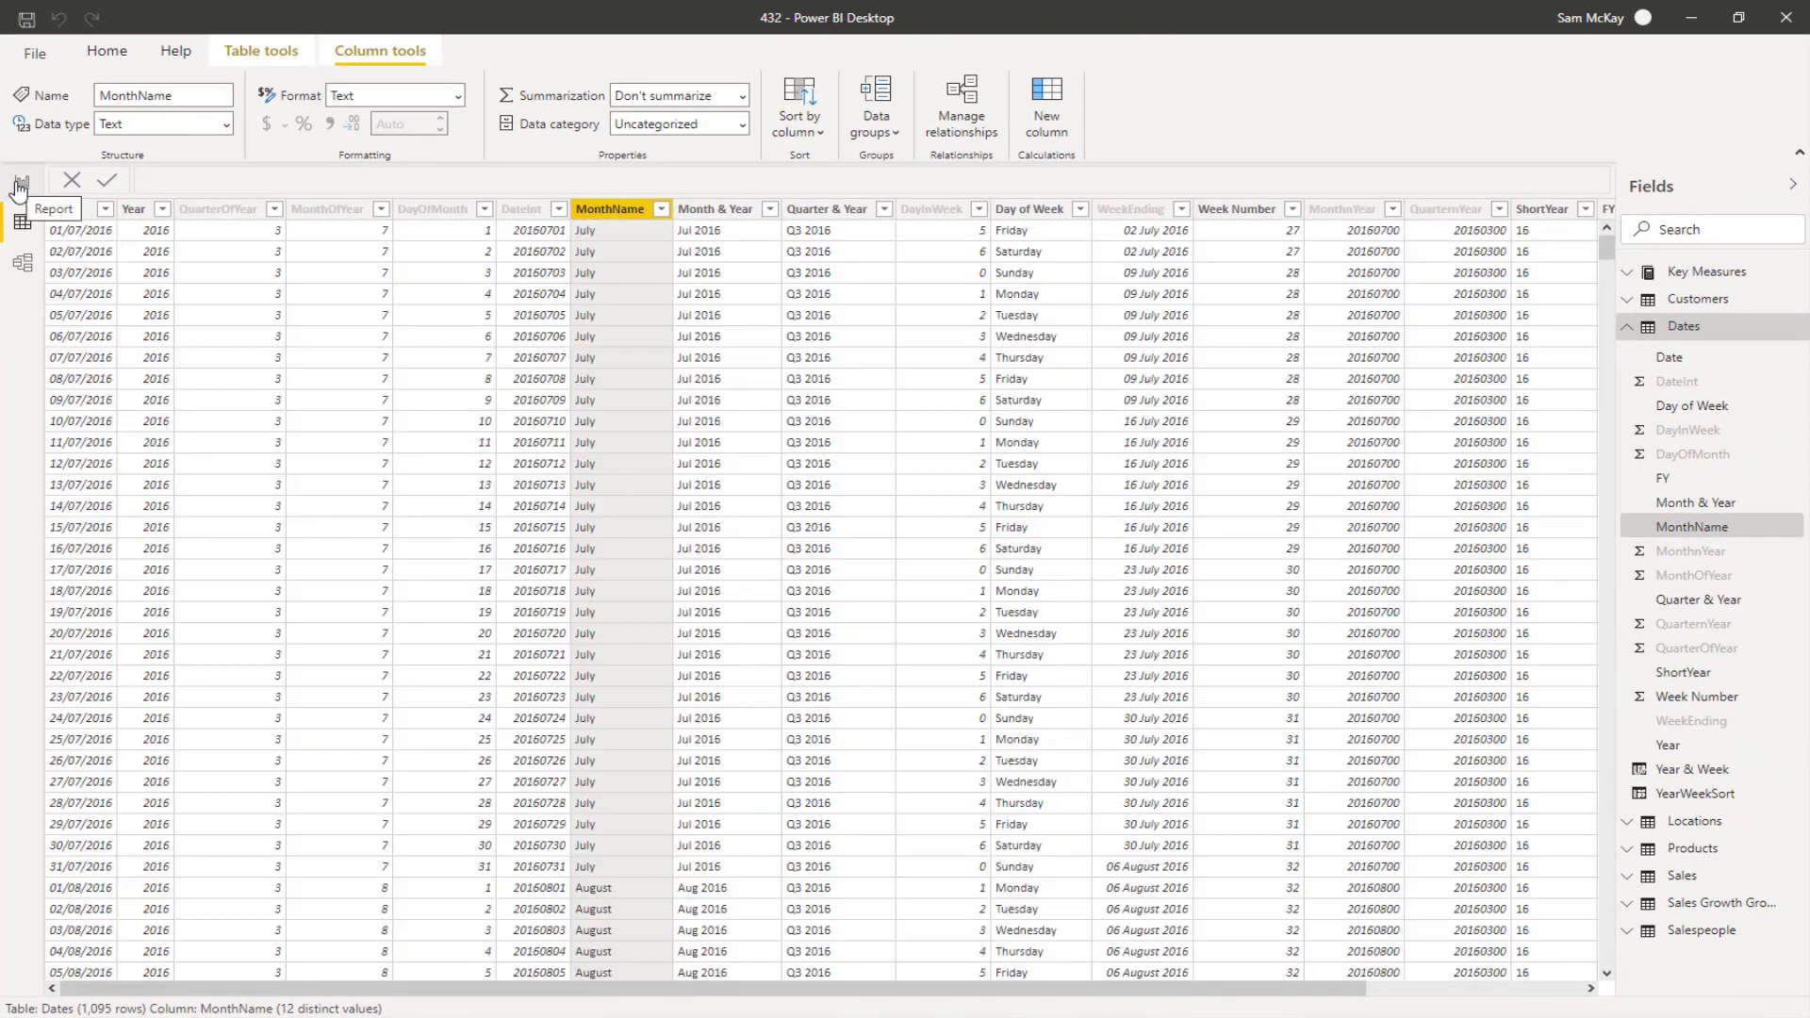
left_click(23, 189)
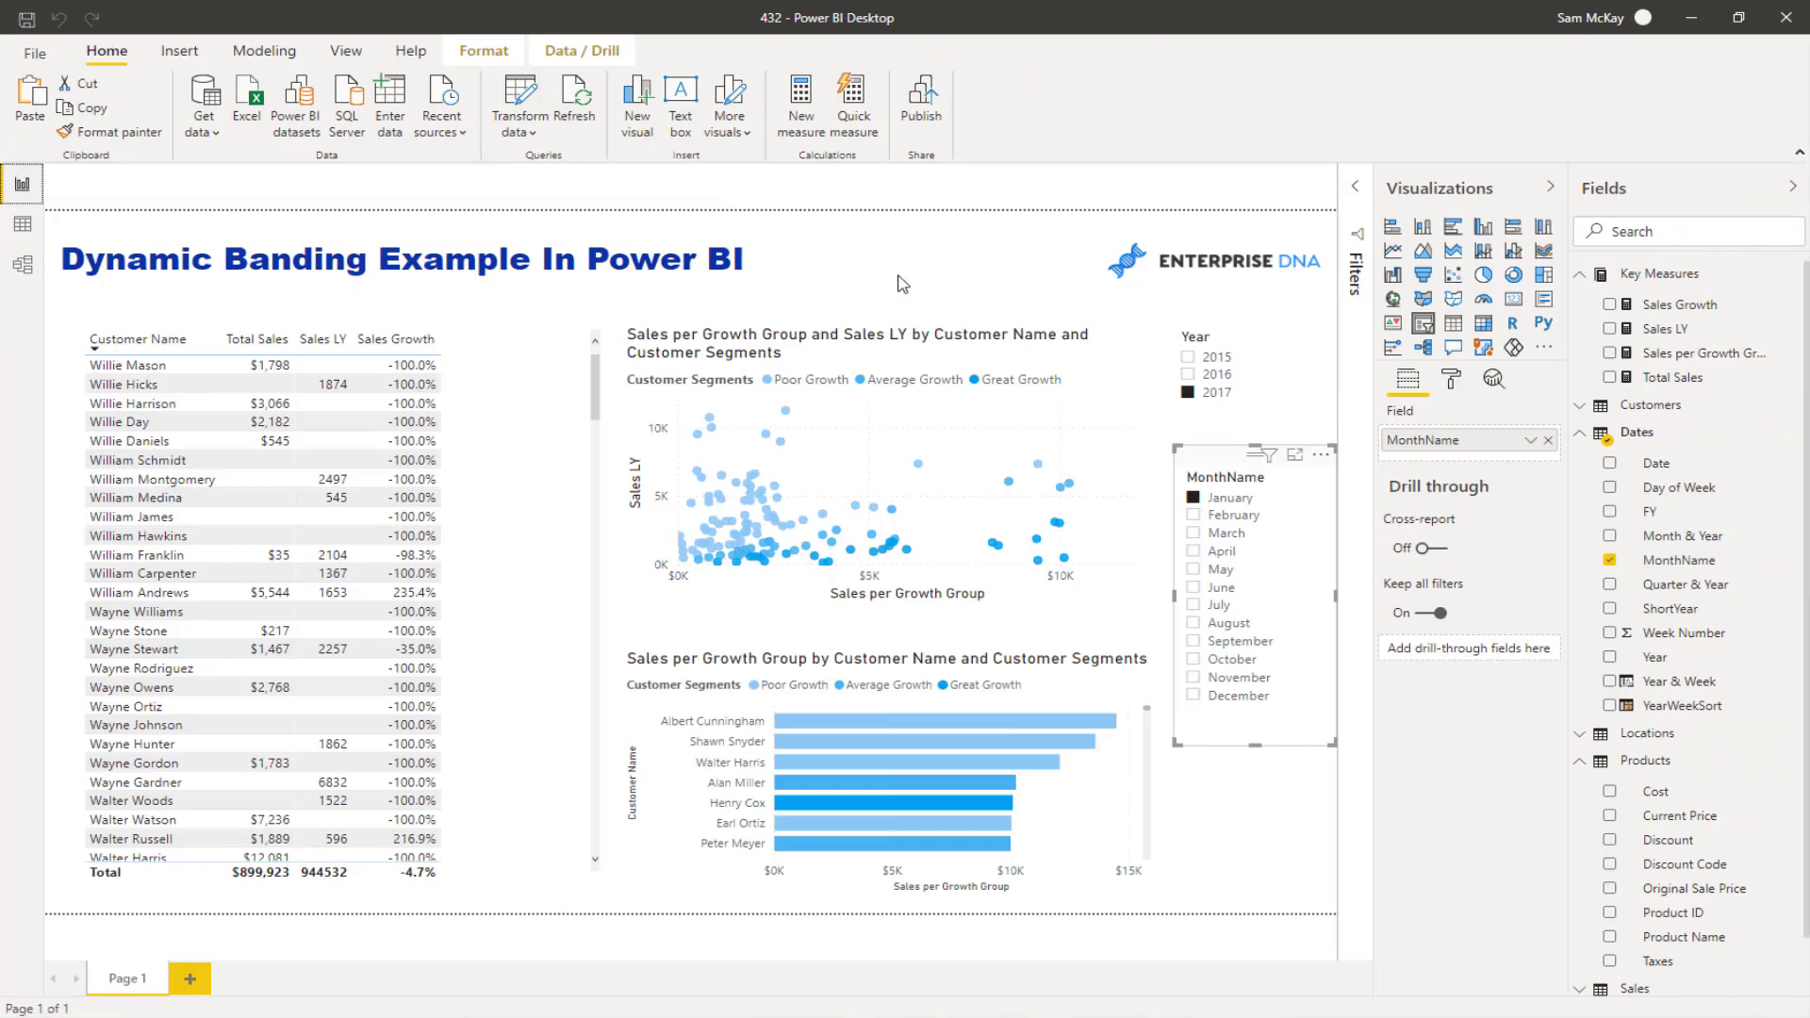
Untick January in the MonthName slicer and briefly inspect the Sales per Growth Group measure formula
left_click(1193, 498)
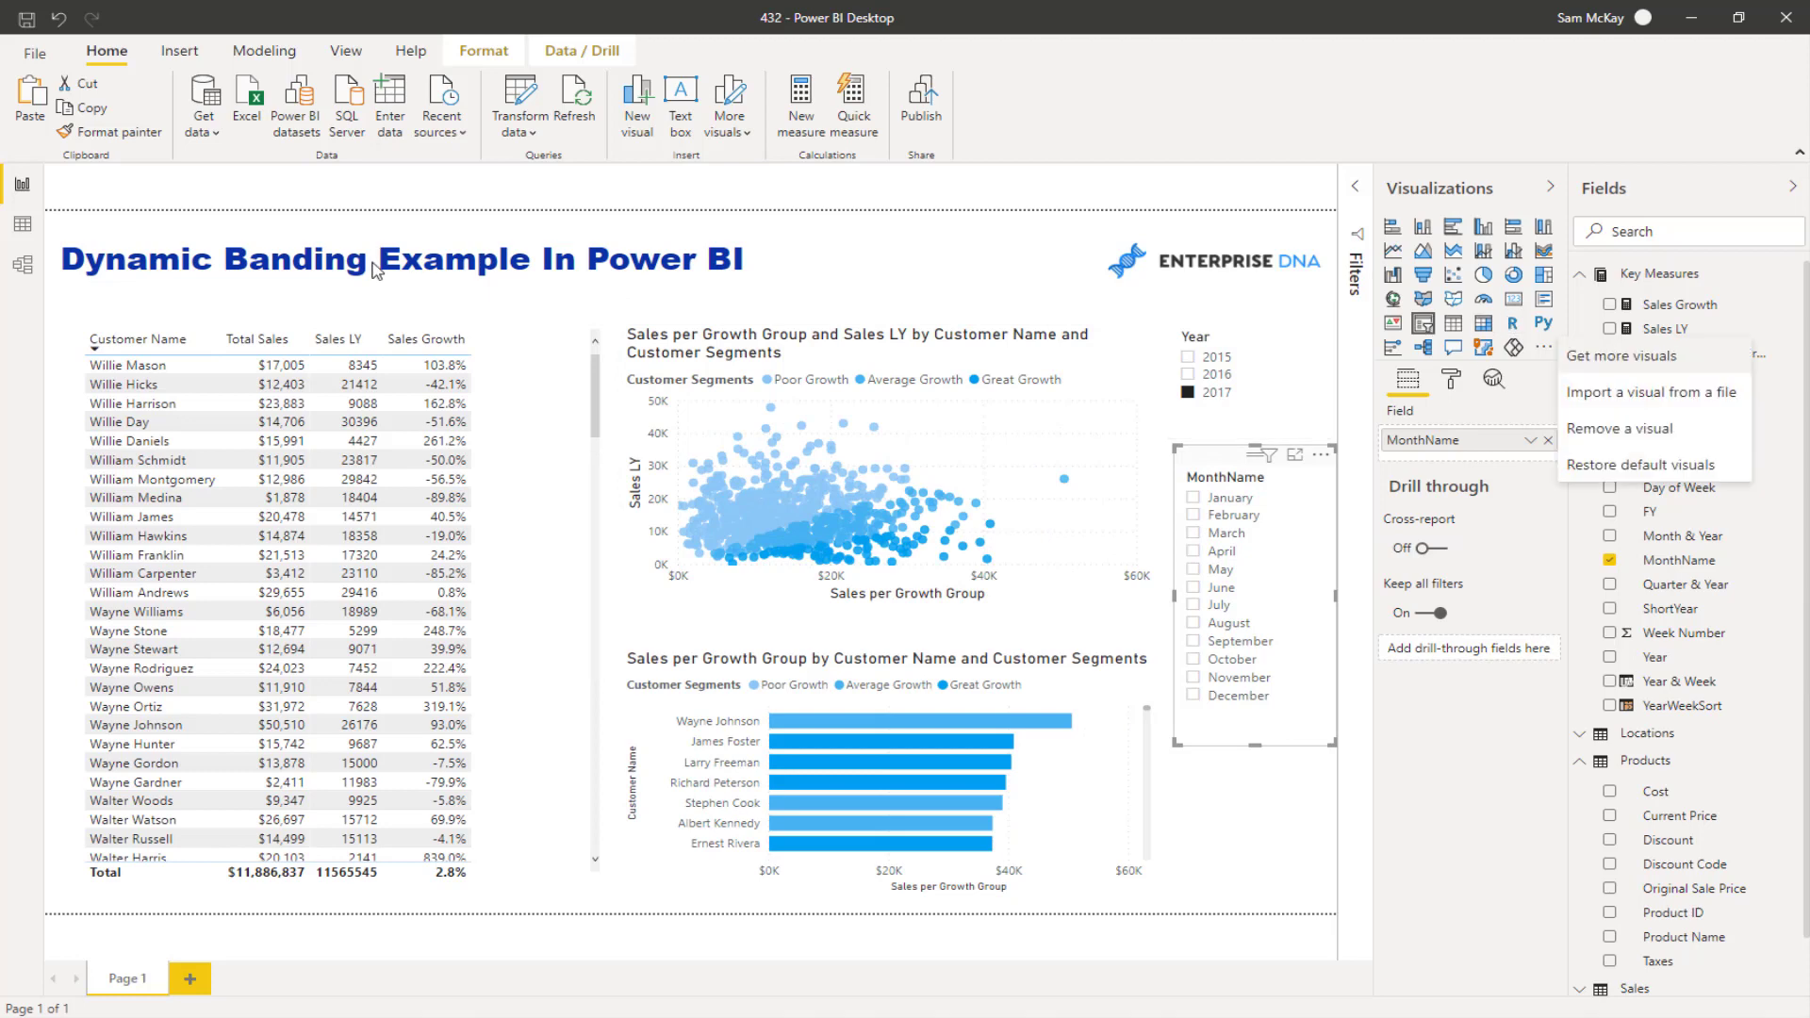
left_click(872, 272)
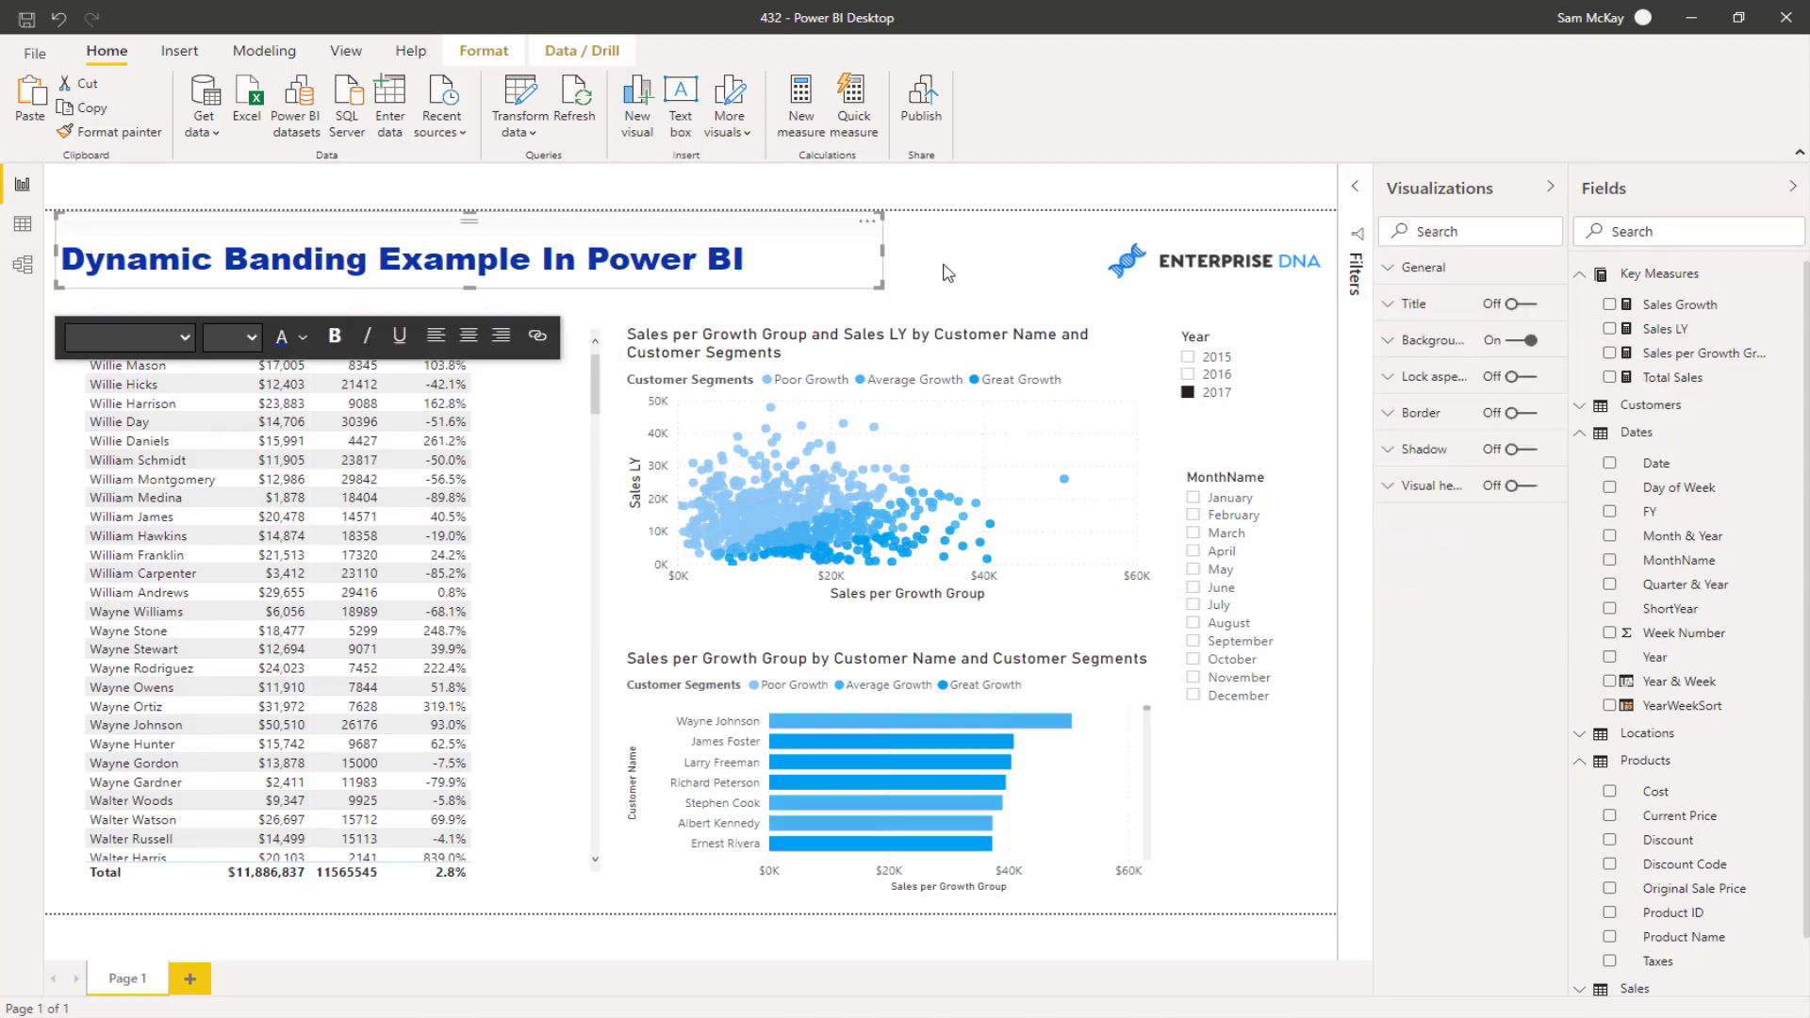
left_click(928, 283)
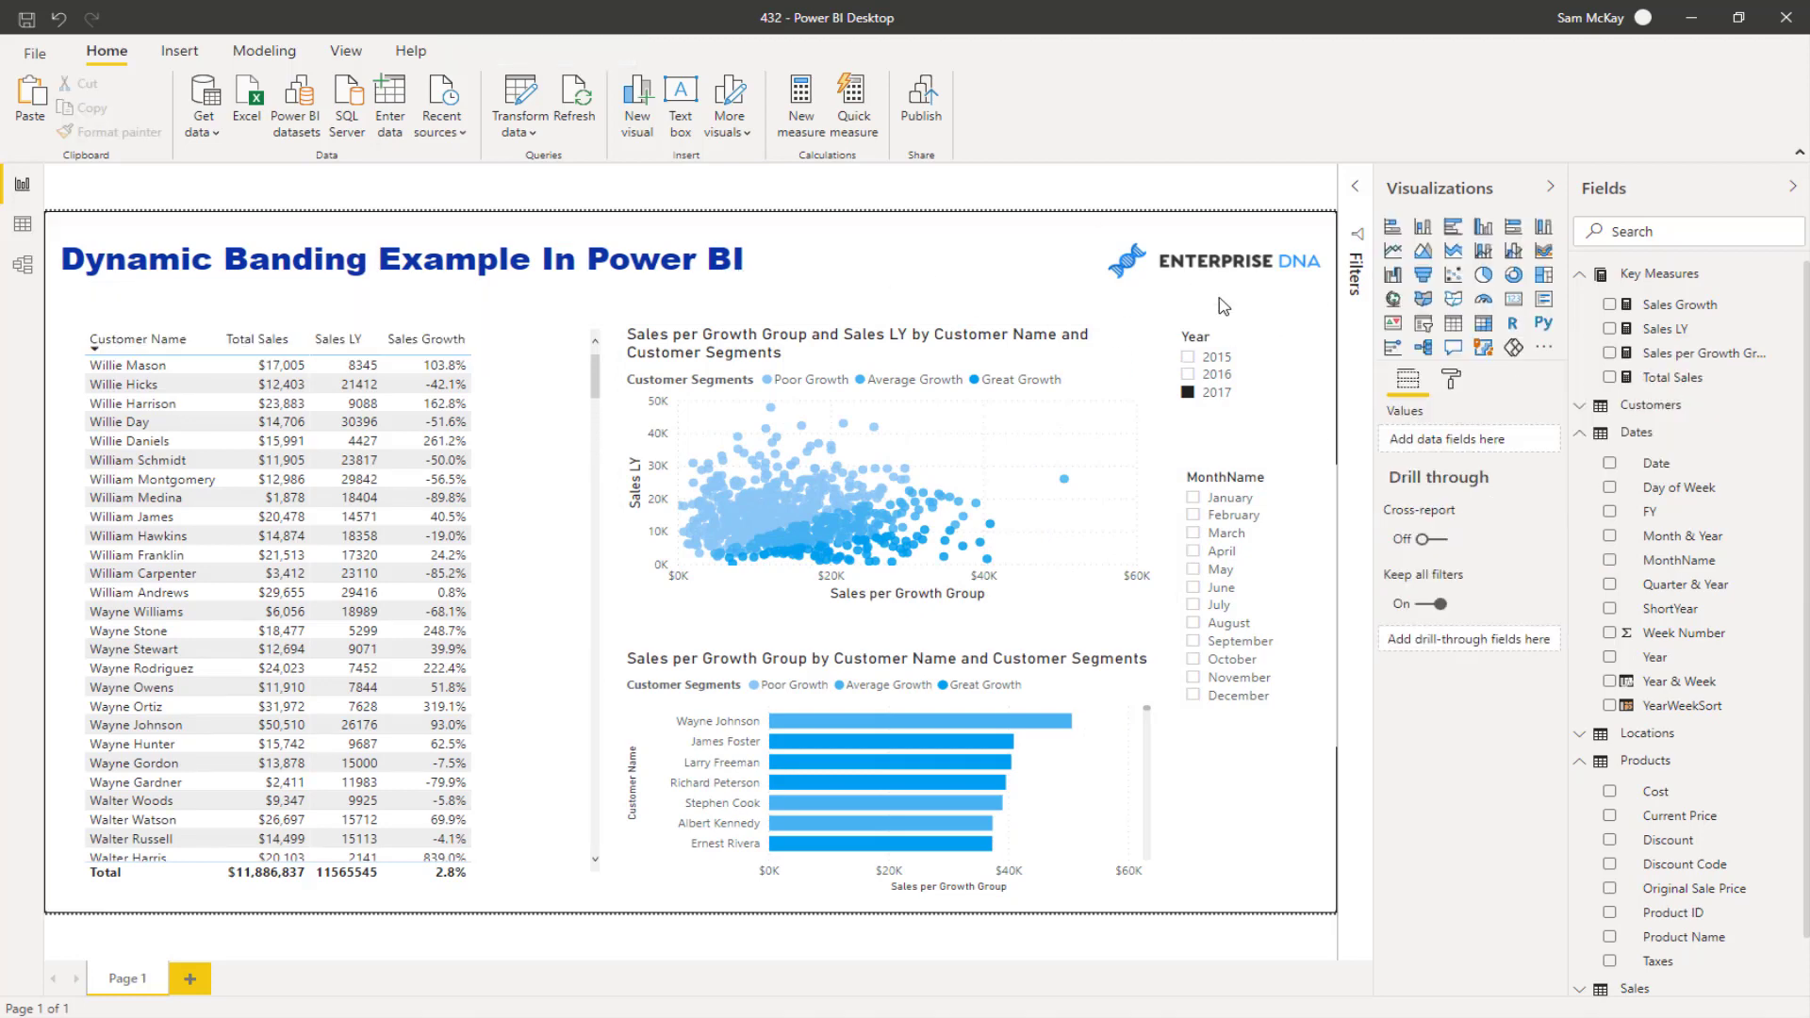
left_click(1687, 353)
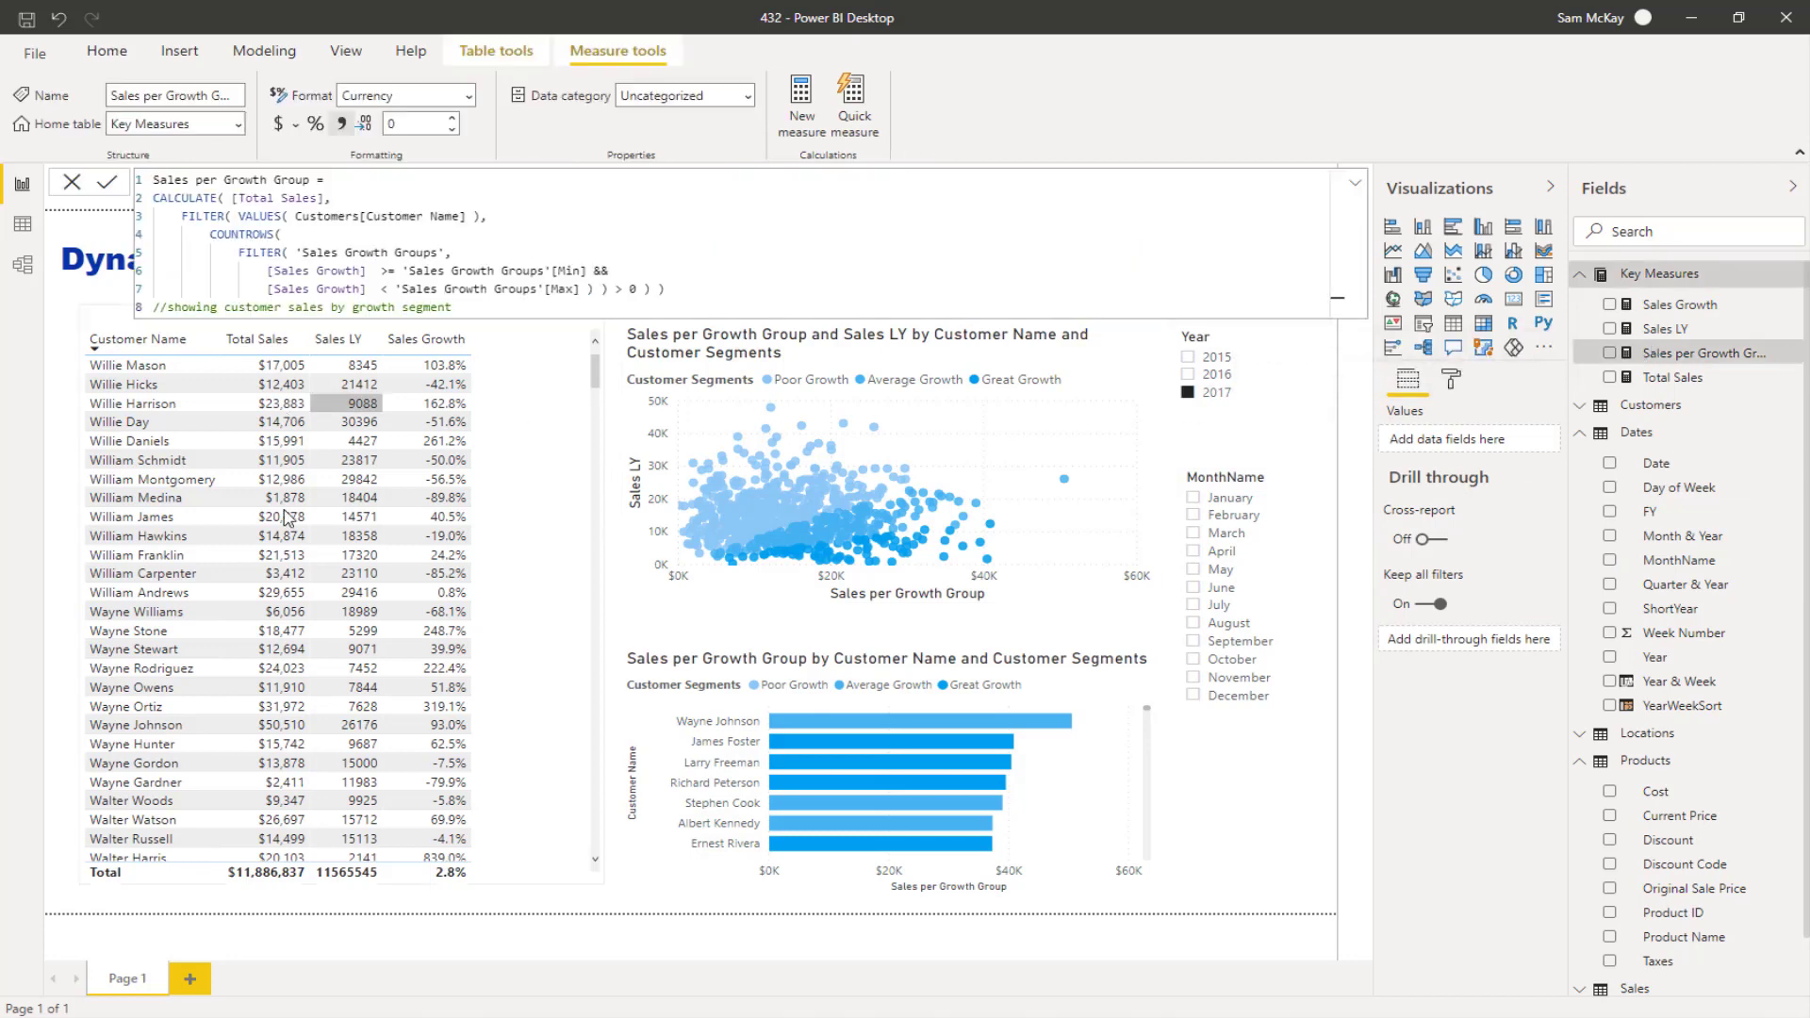
left_click(610, 421)
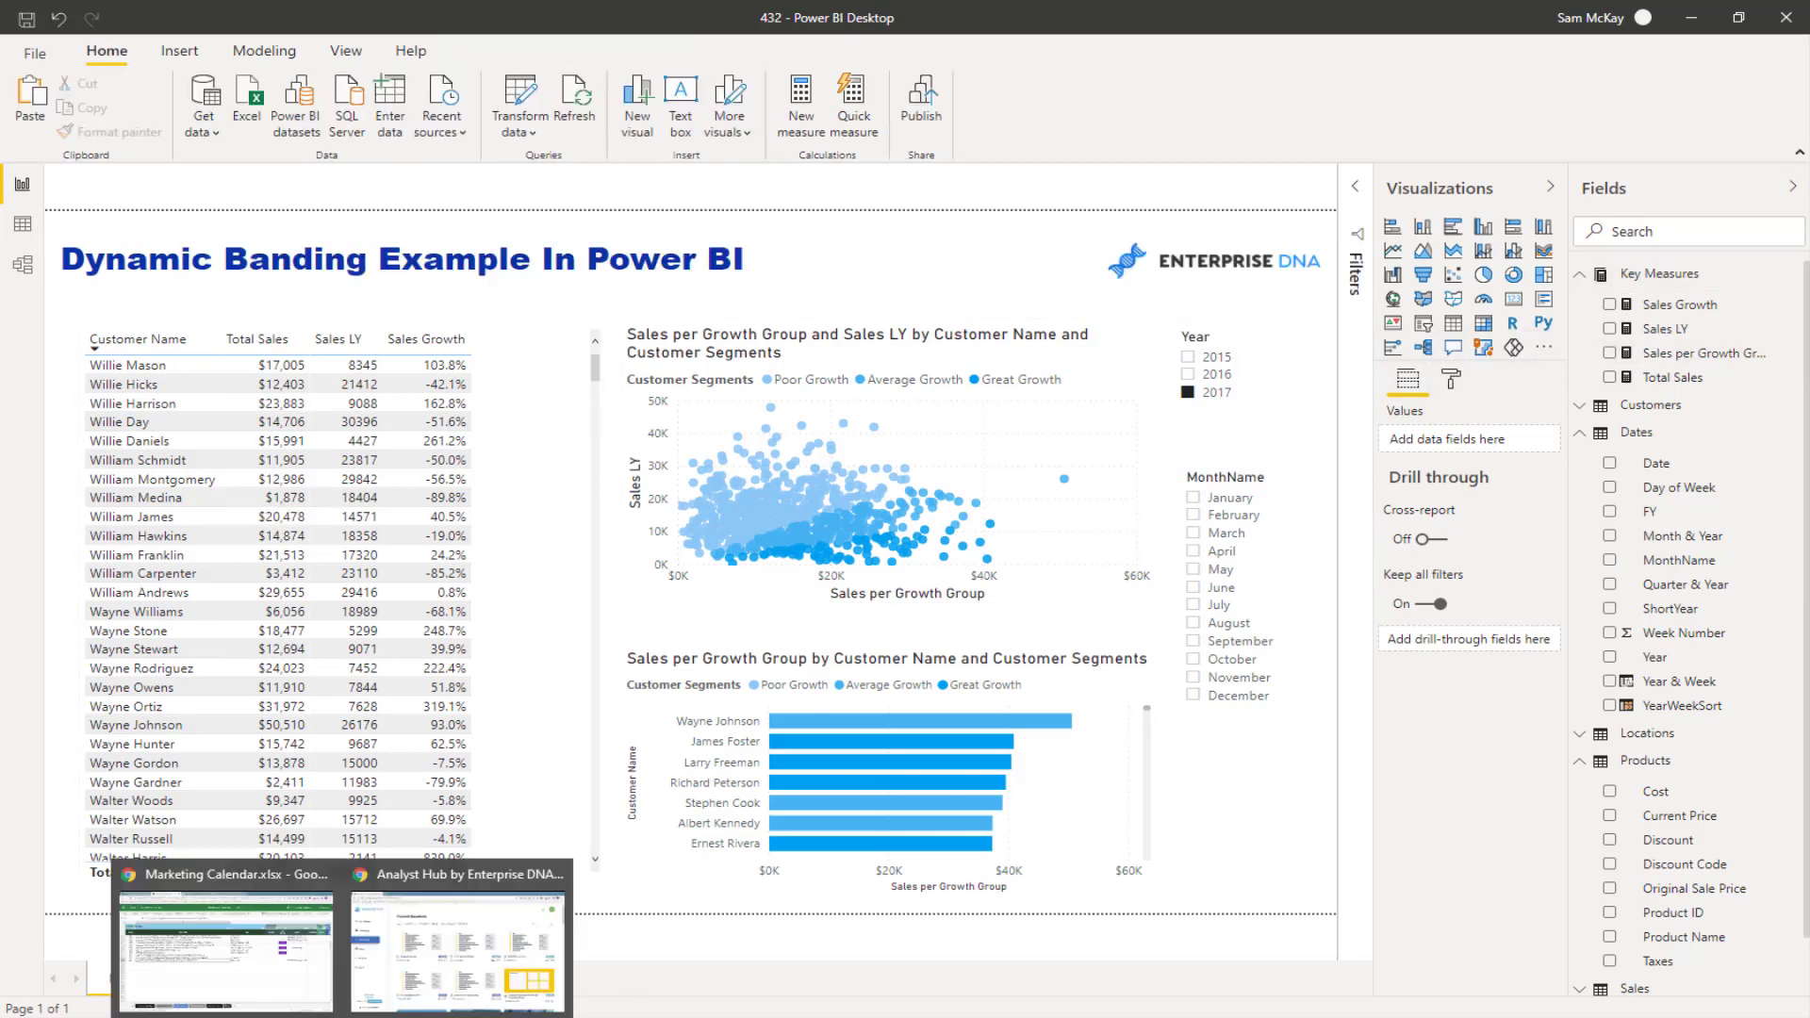
In Analyst Hub, copy the Banding Example's cleaned-up DAX code, then minimize the browser
left_click(416, 943)
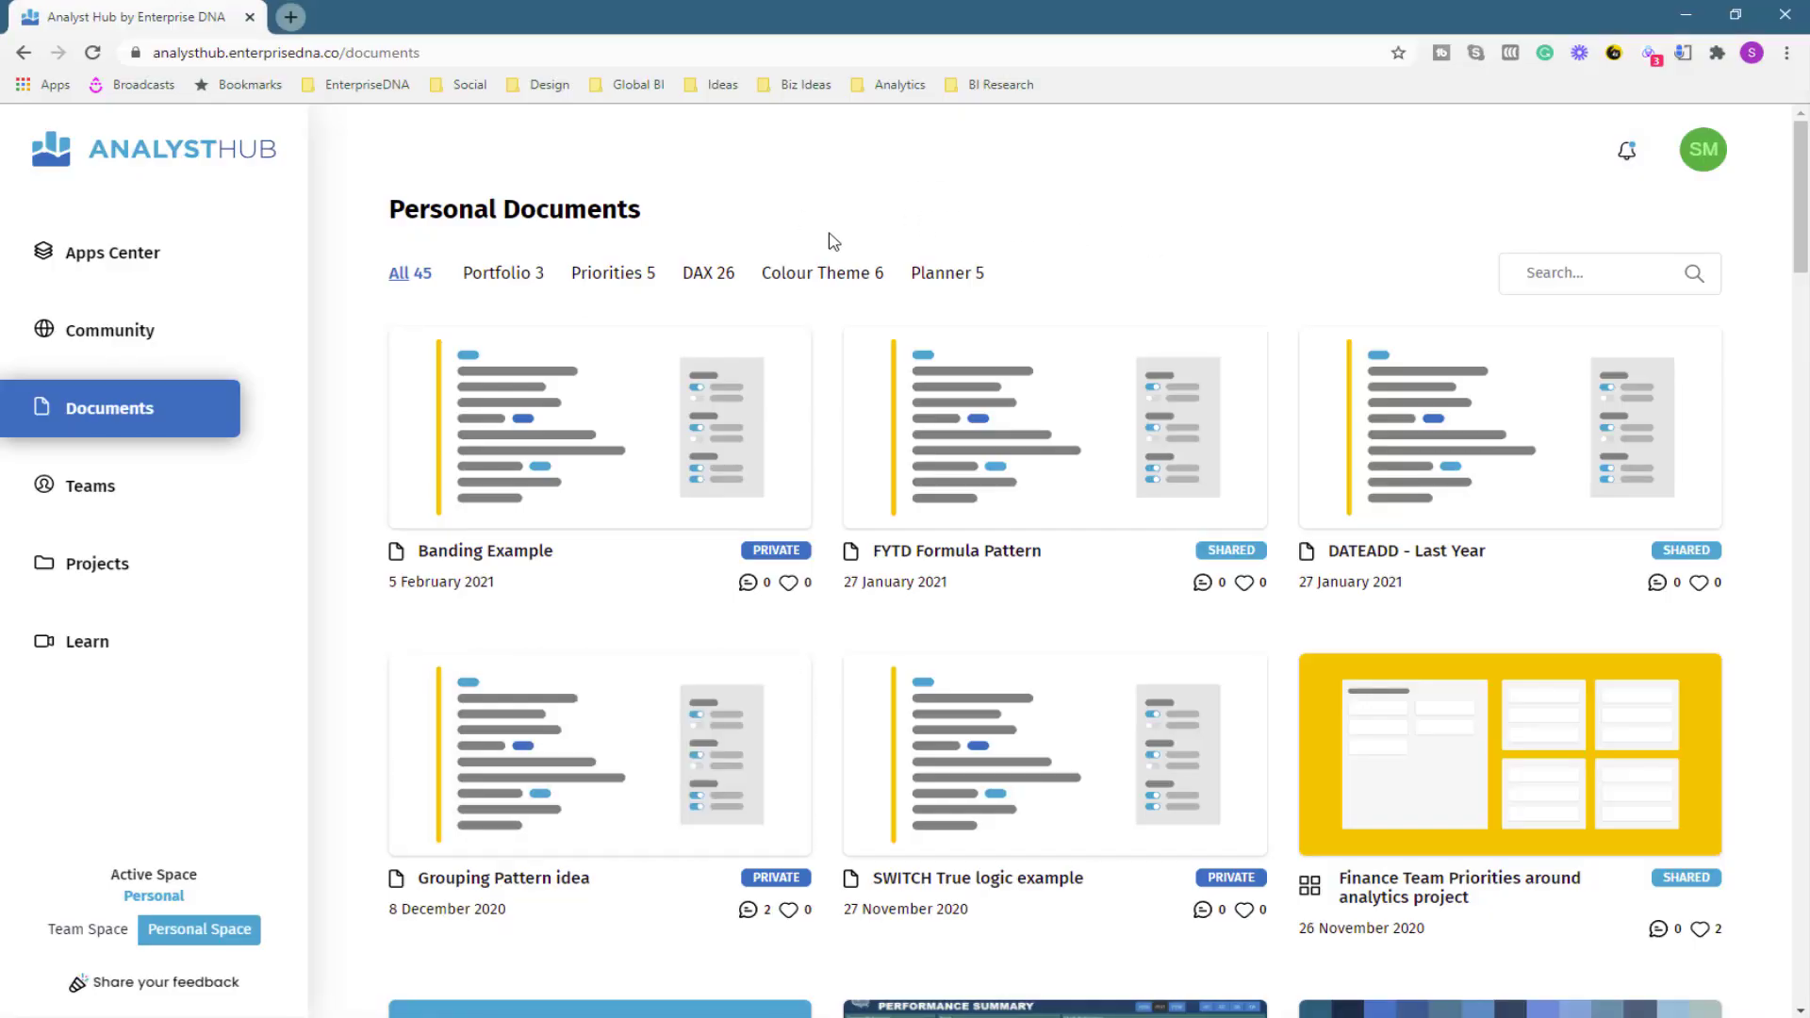
left_click(198, 247)
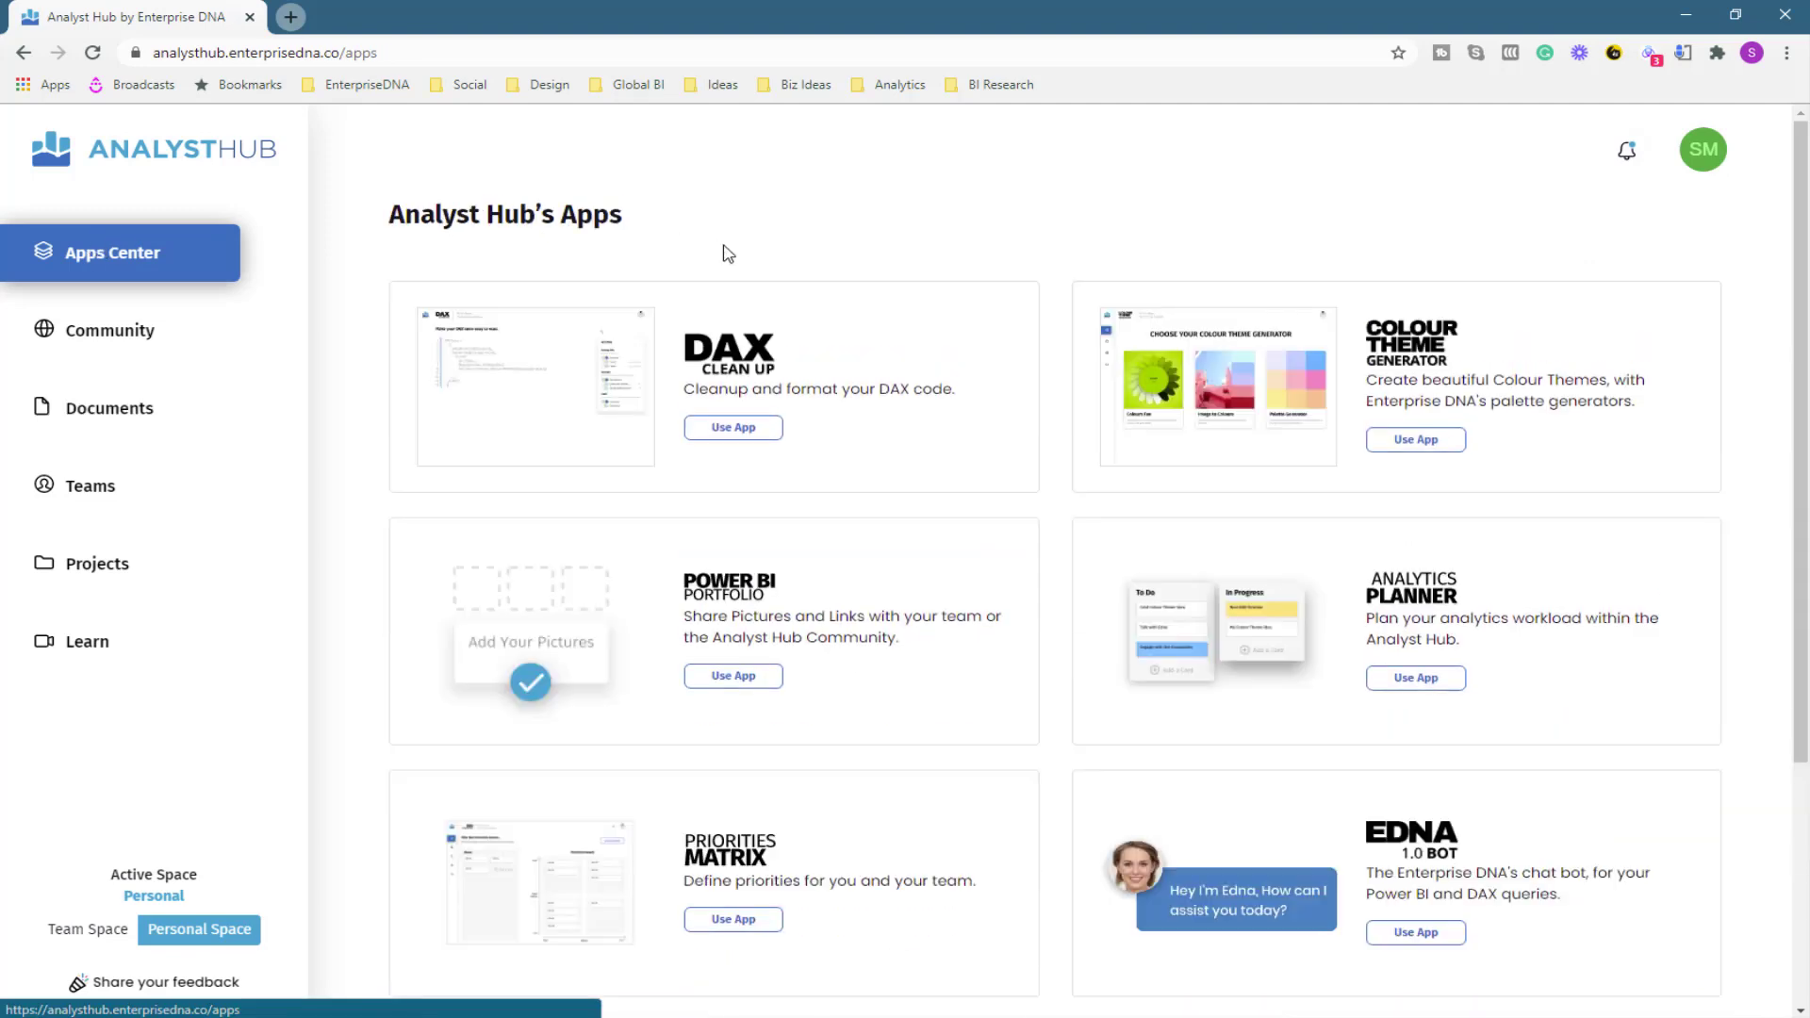
left_click(188, 397)
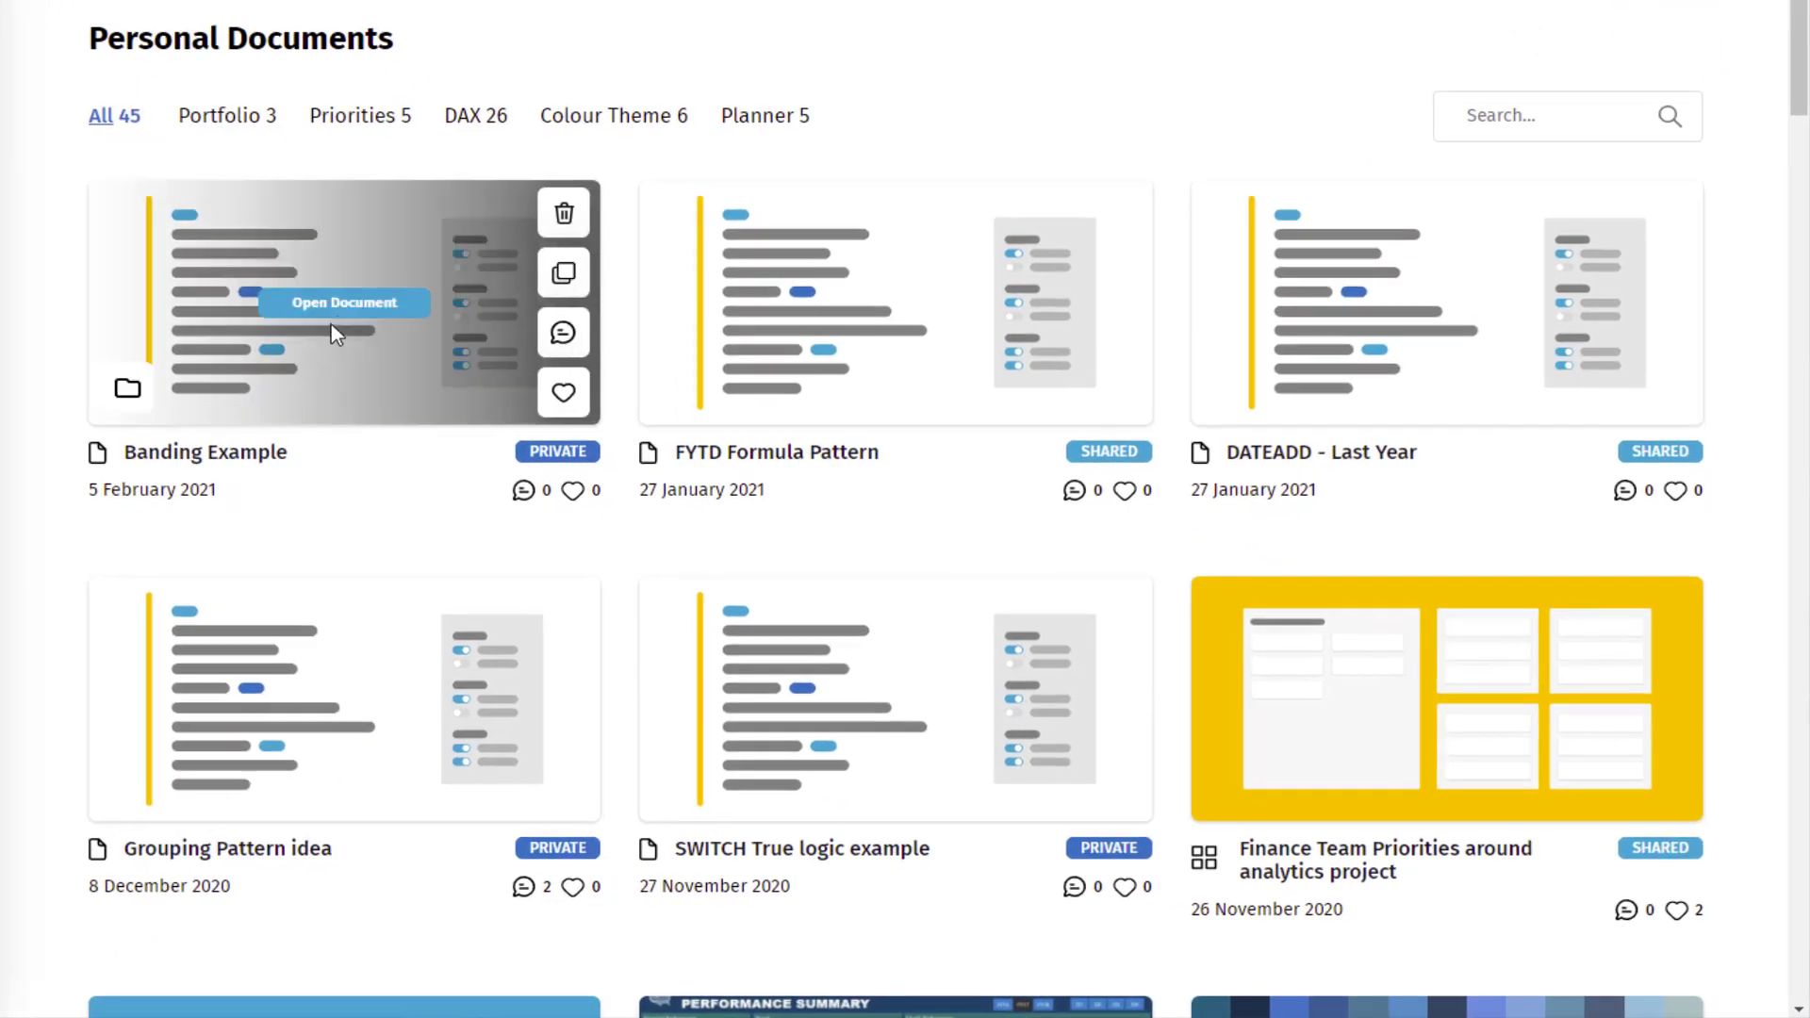
left_click(342, 321)
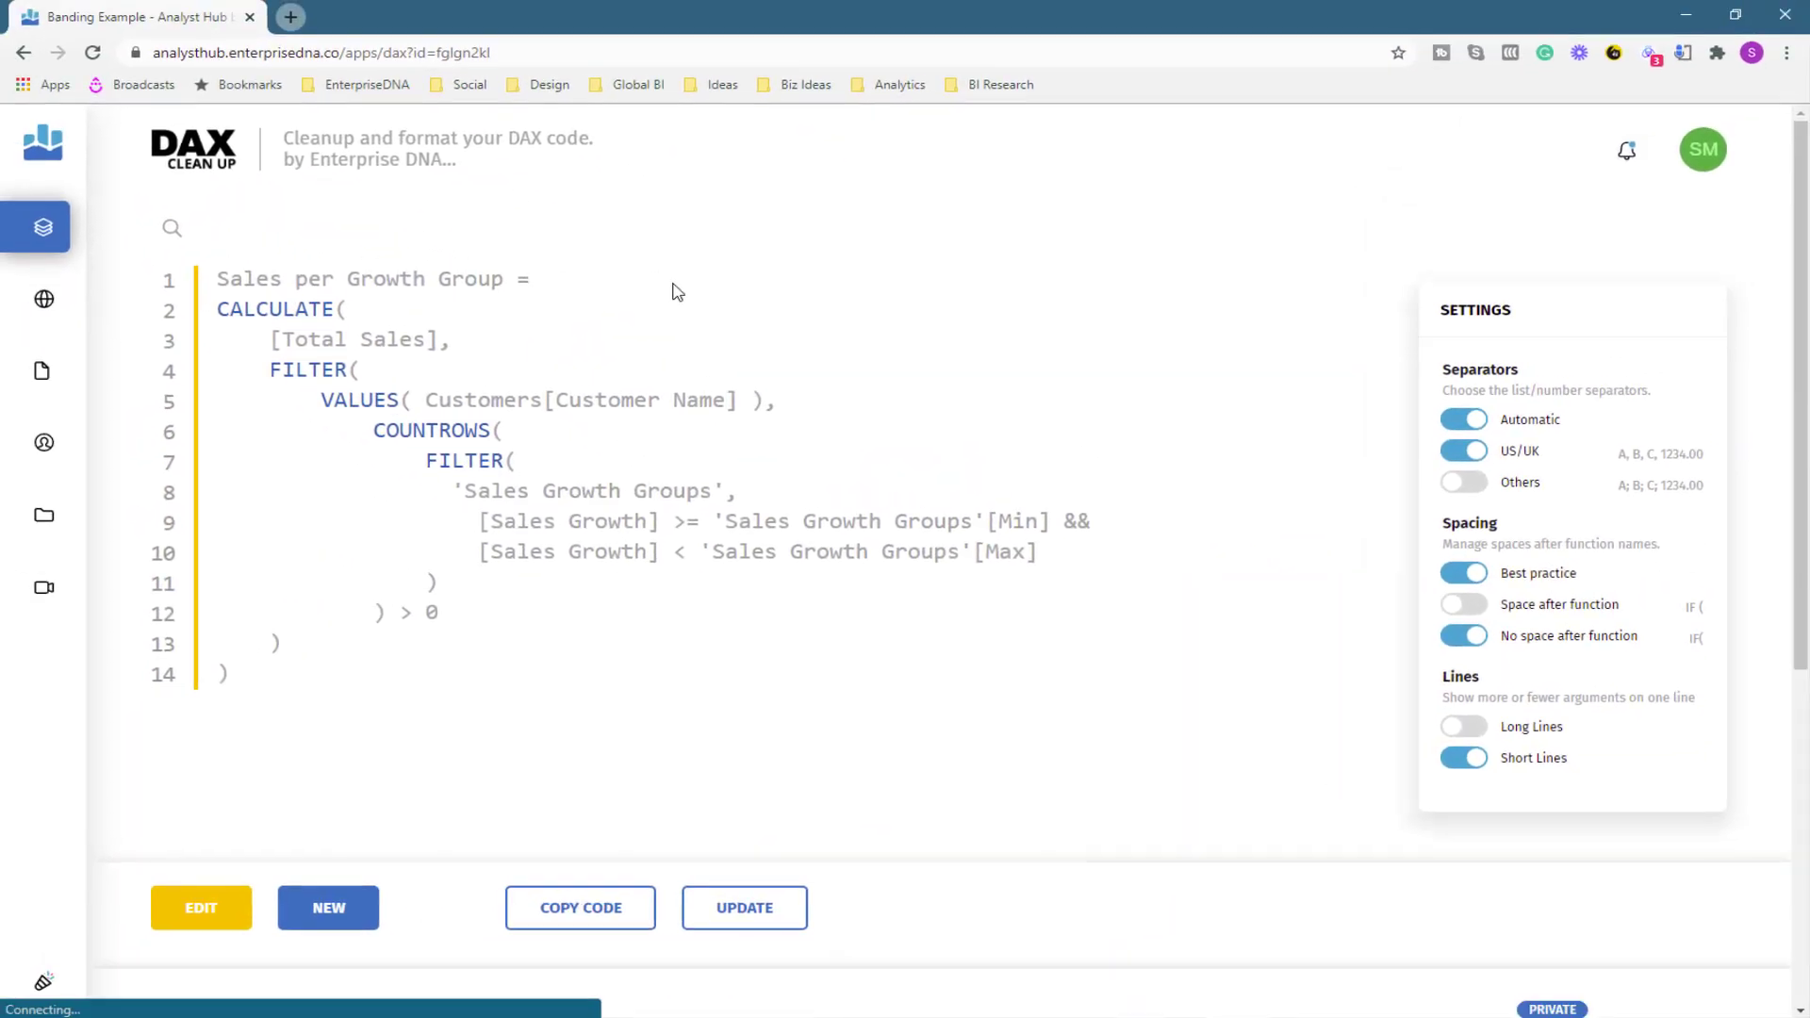
left_click(572, 908)
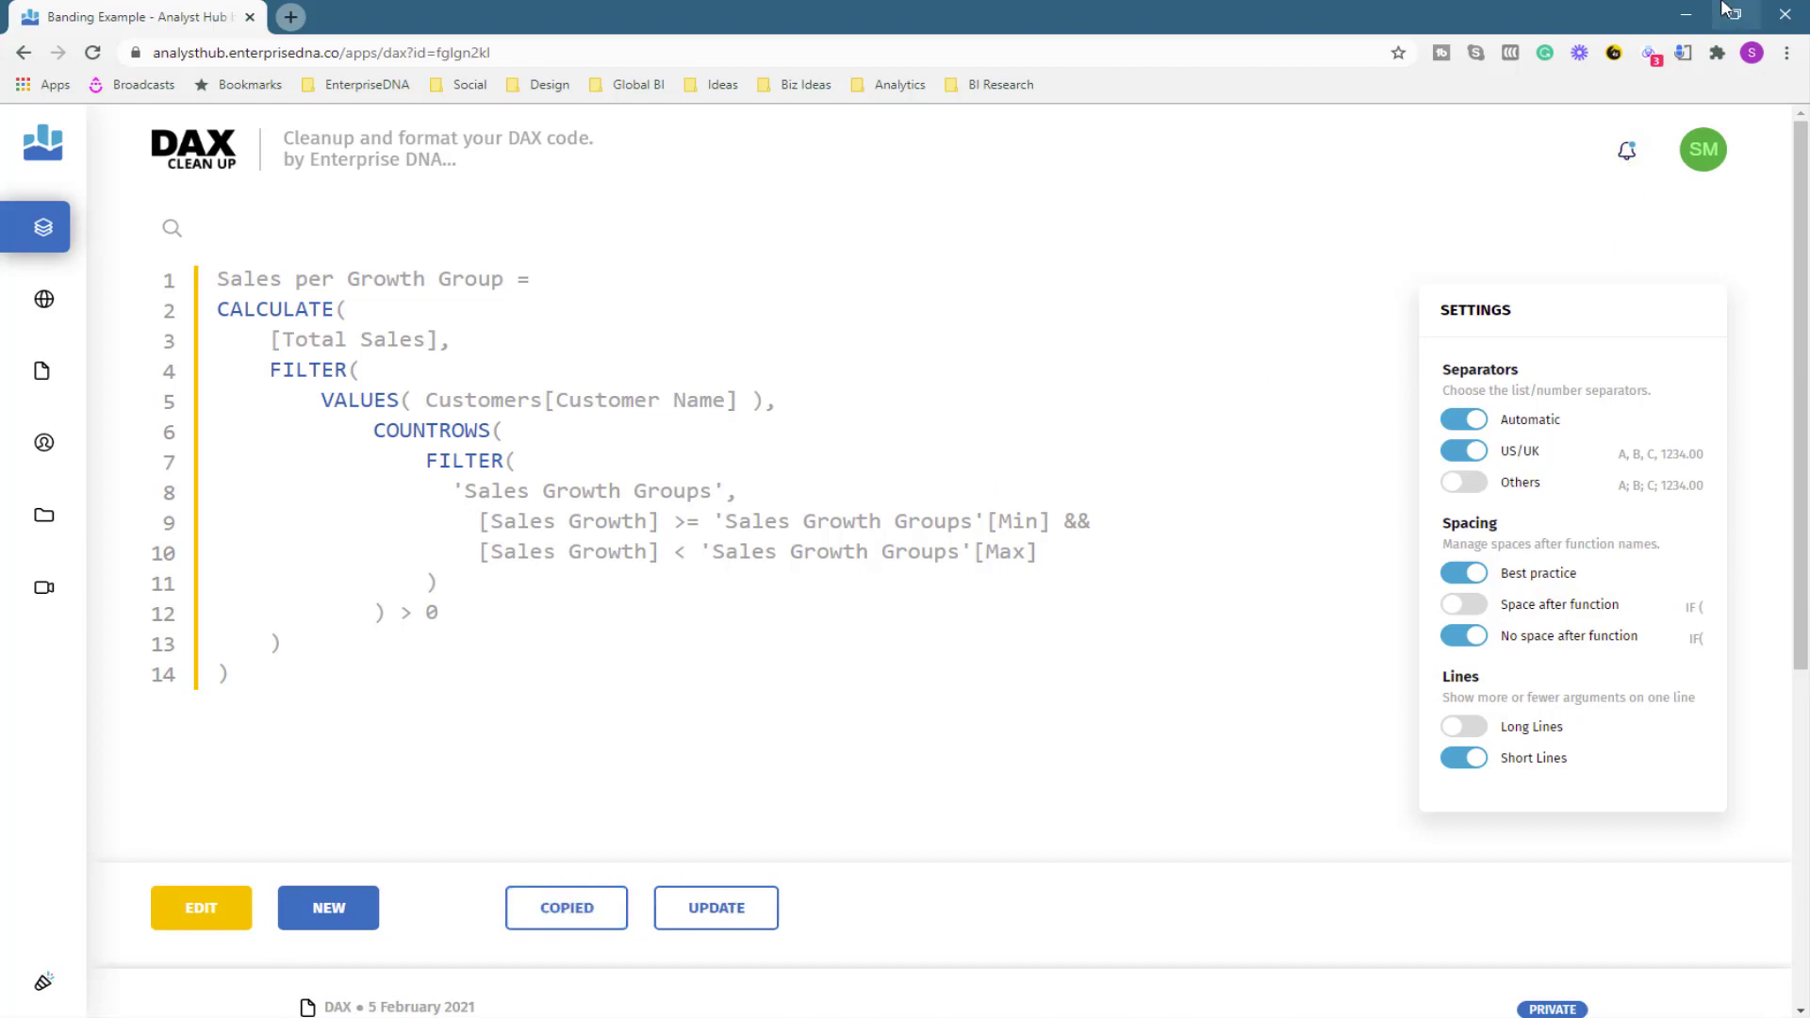
left_click(1704, 21)
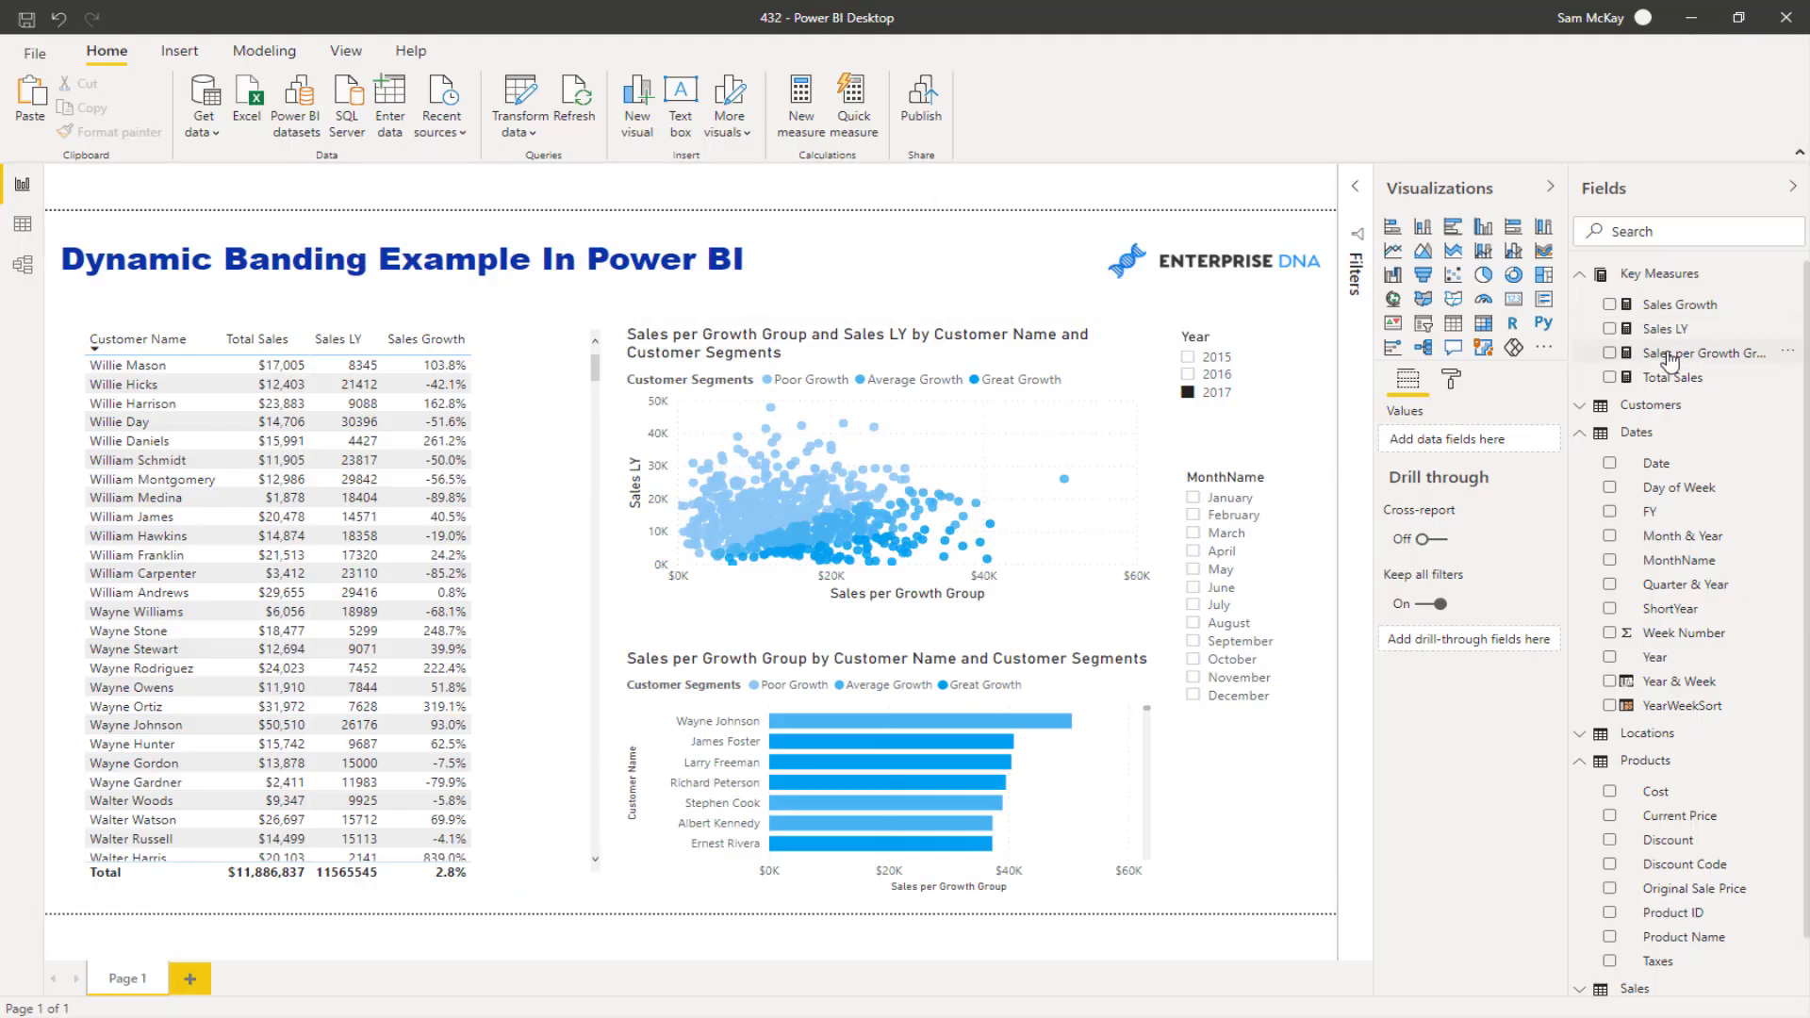
Replace the whole Sales per Growth Group formula with the pasted, formatted 14-line DAX
left_click_drag(752, 295, 238, 252)
left_click(468, 310)
left_click_drag(467, 310, 125, 179)
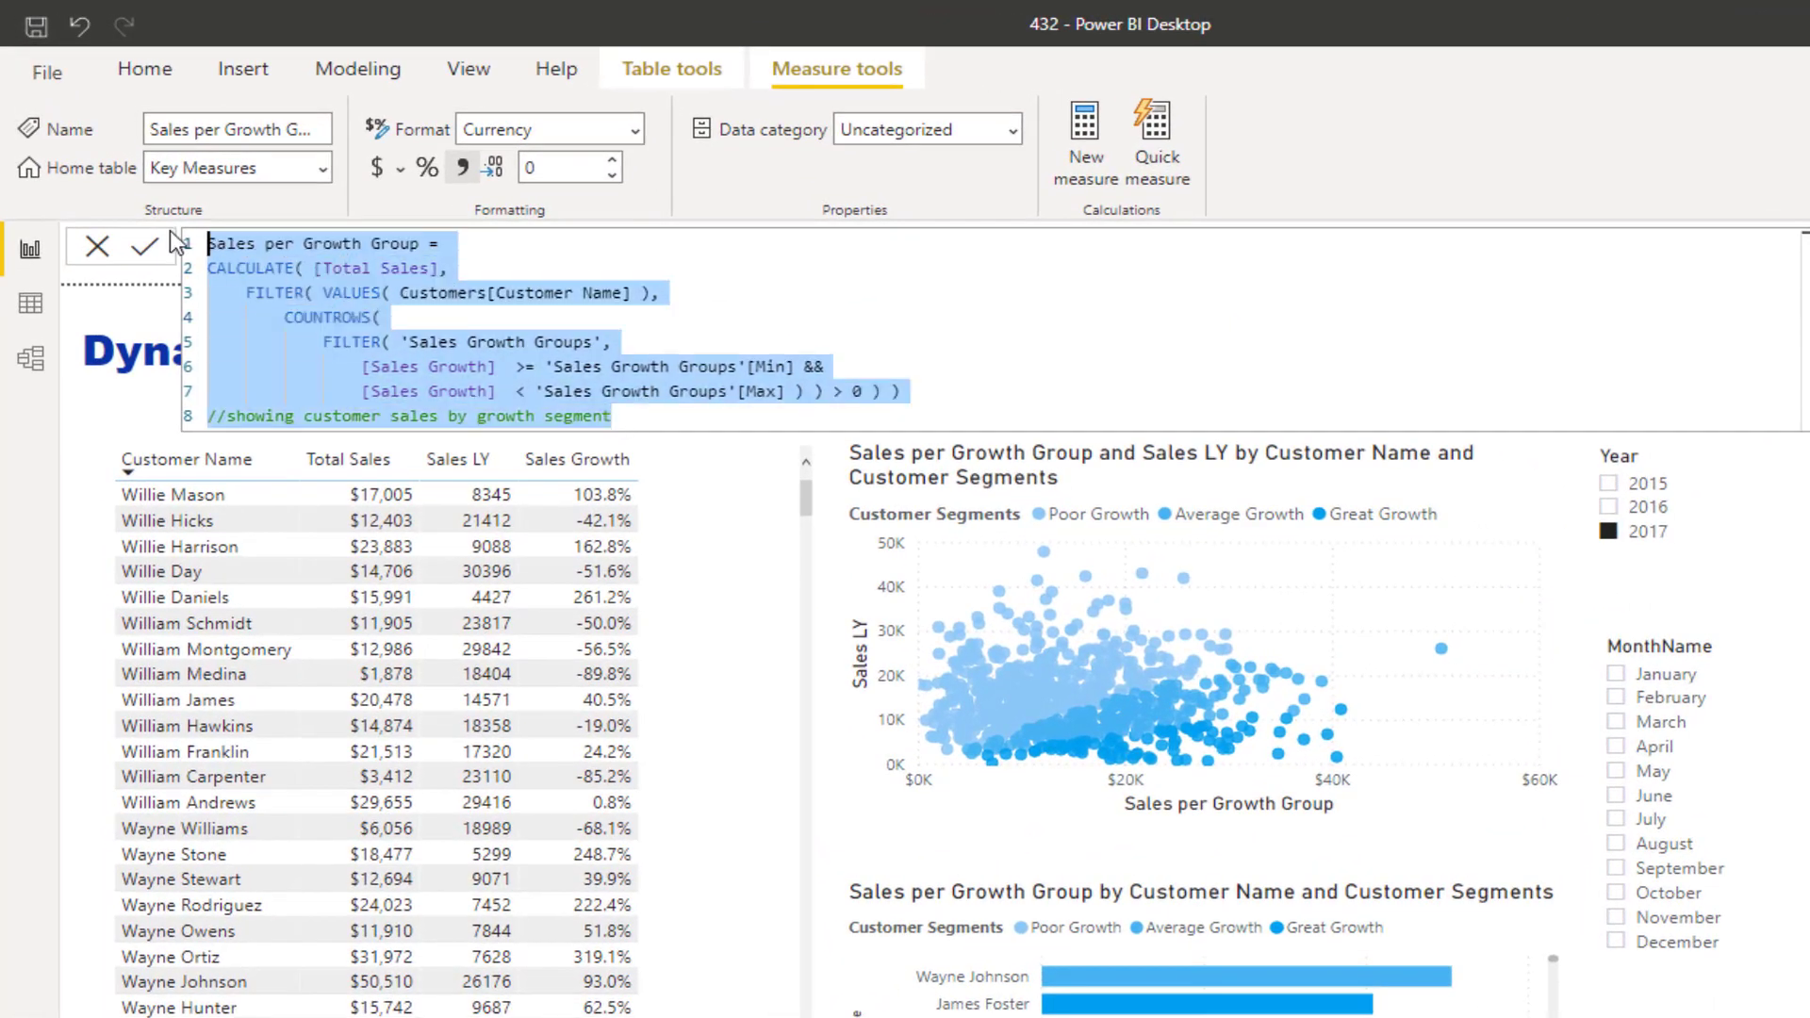
key("ctrl+v")
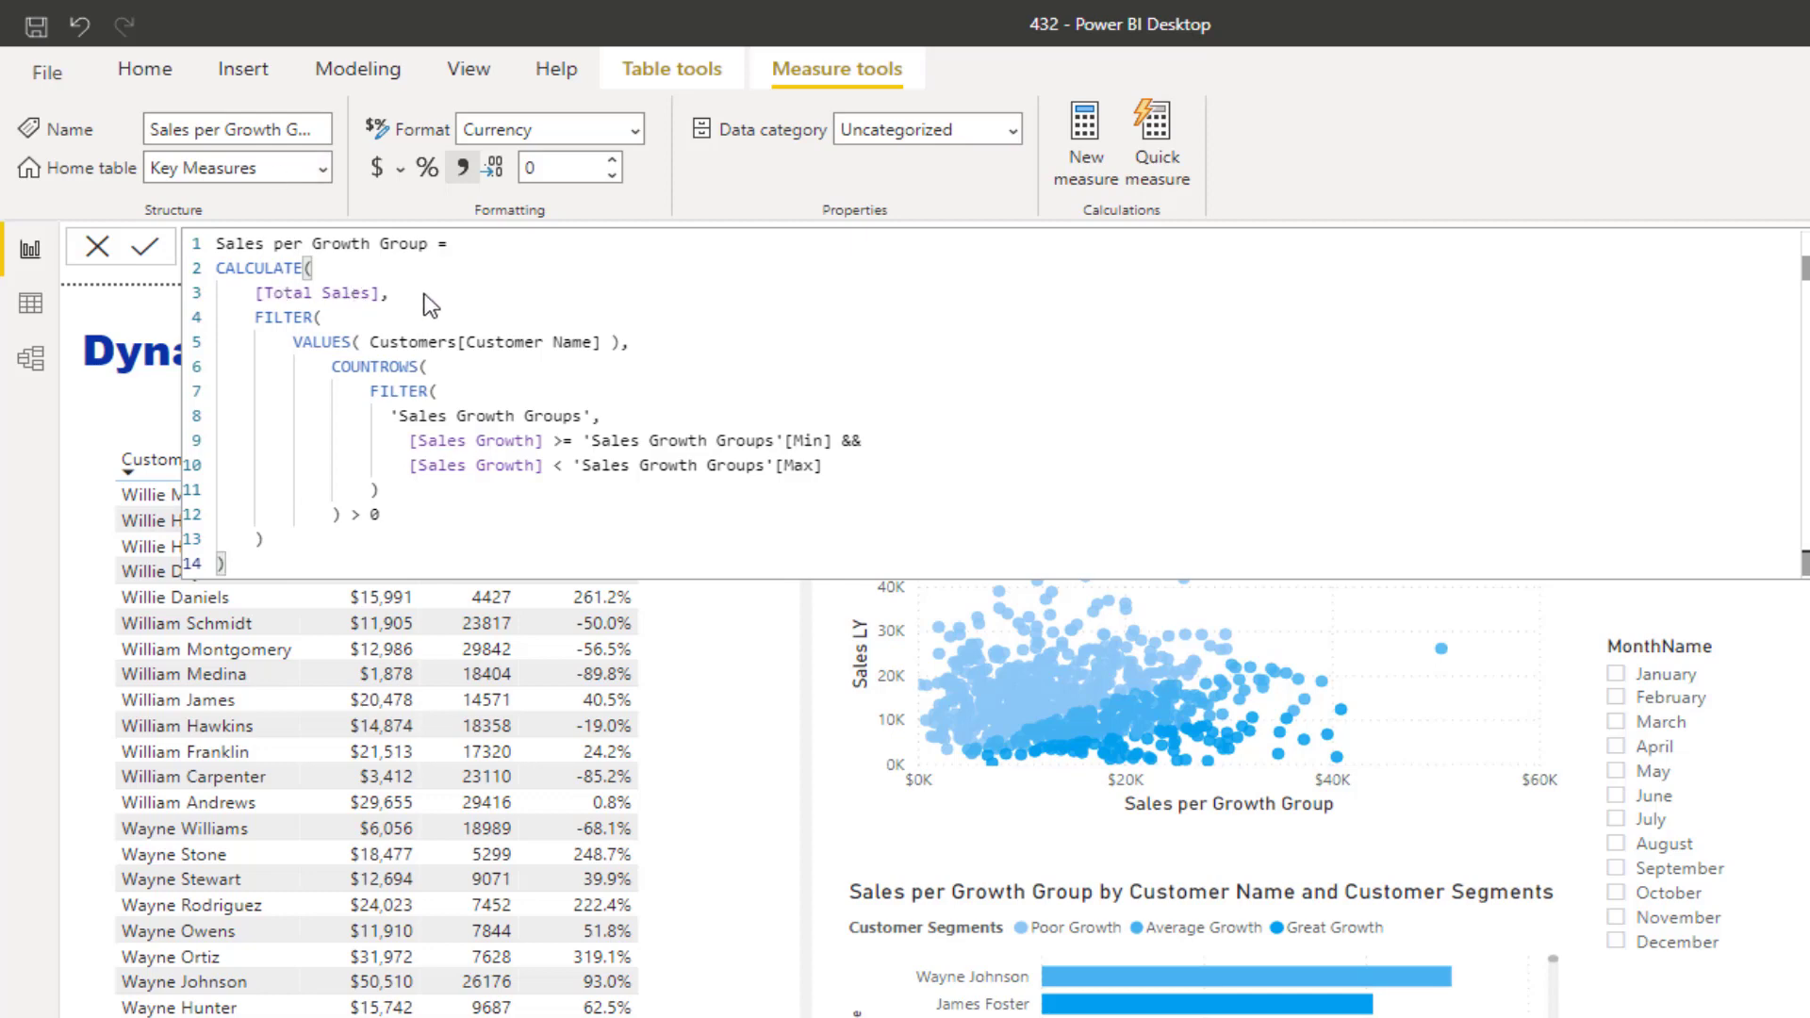
Review the Total Sales, VALUES of Customer Name, inner FILTER and Sales Growth parts of the code
left_click_drag(380, 293, 254, 295)
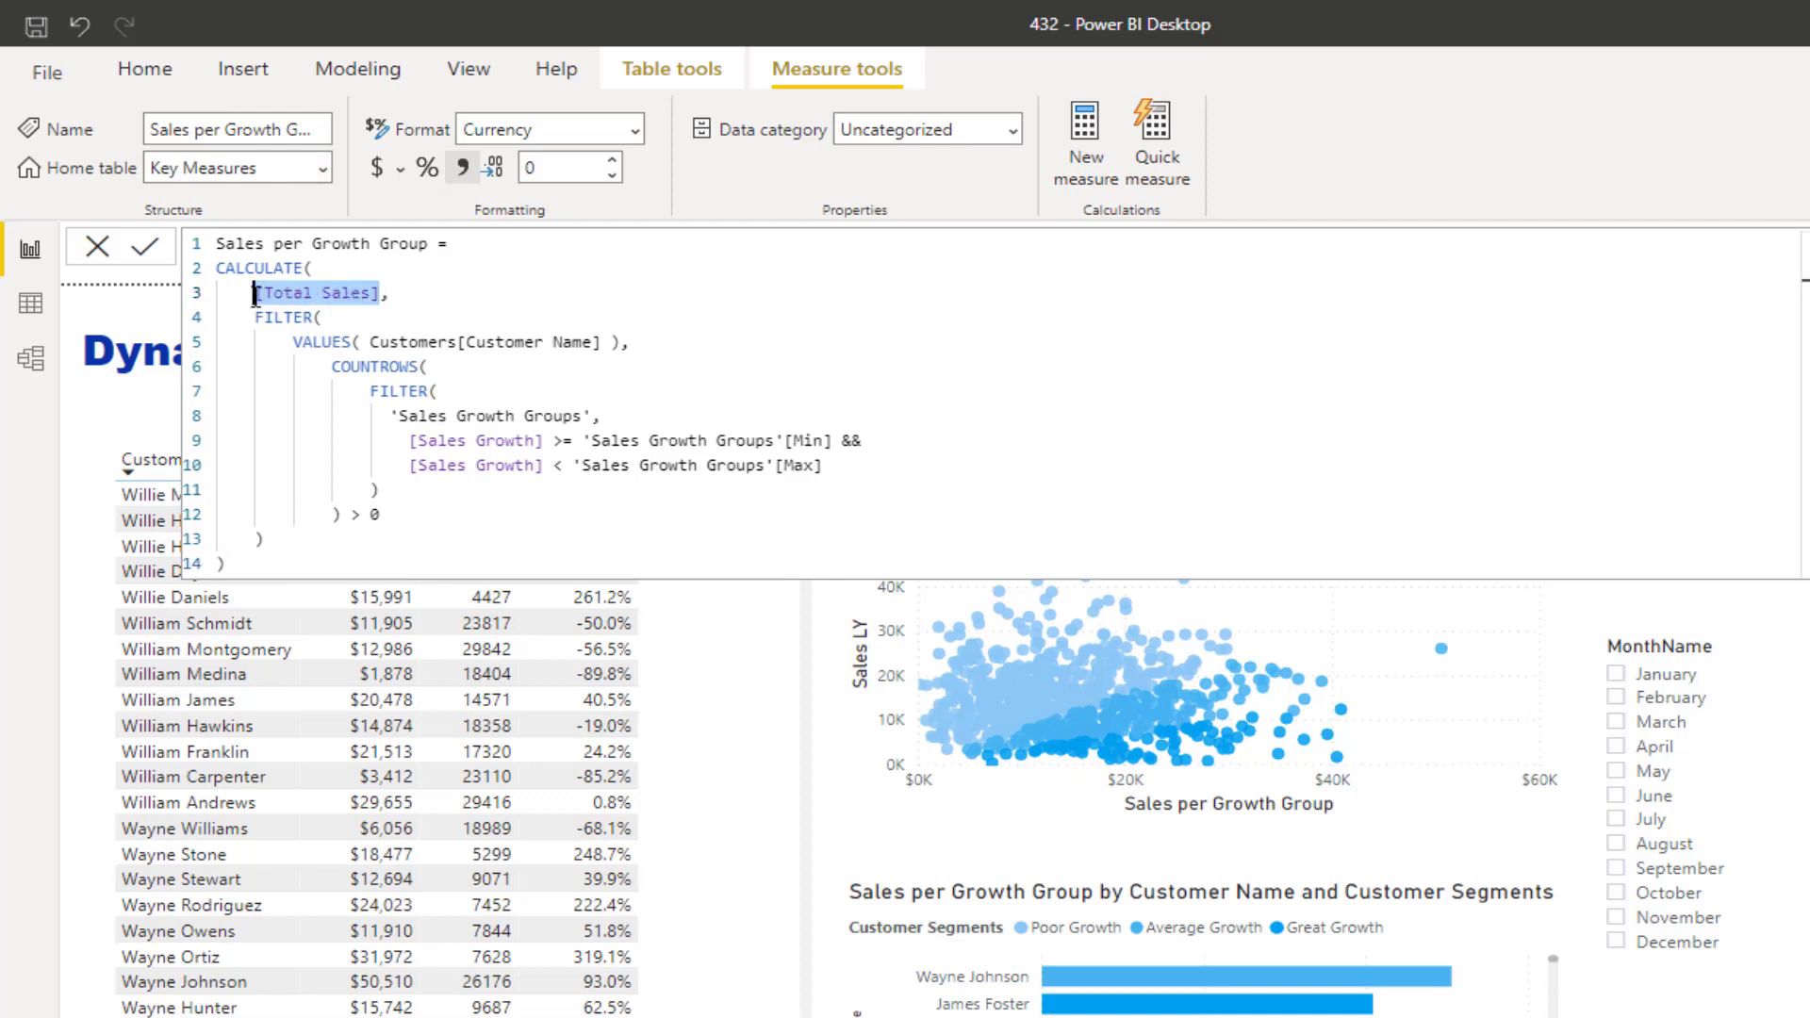
left_click_drag(633, 345, 292, 342)
left_click(622, 387)
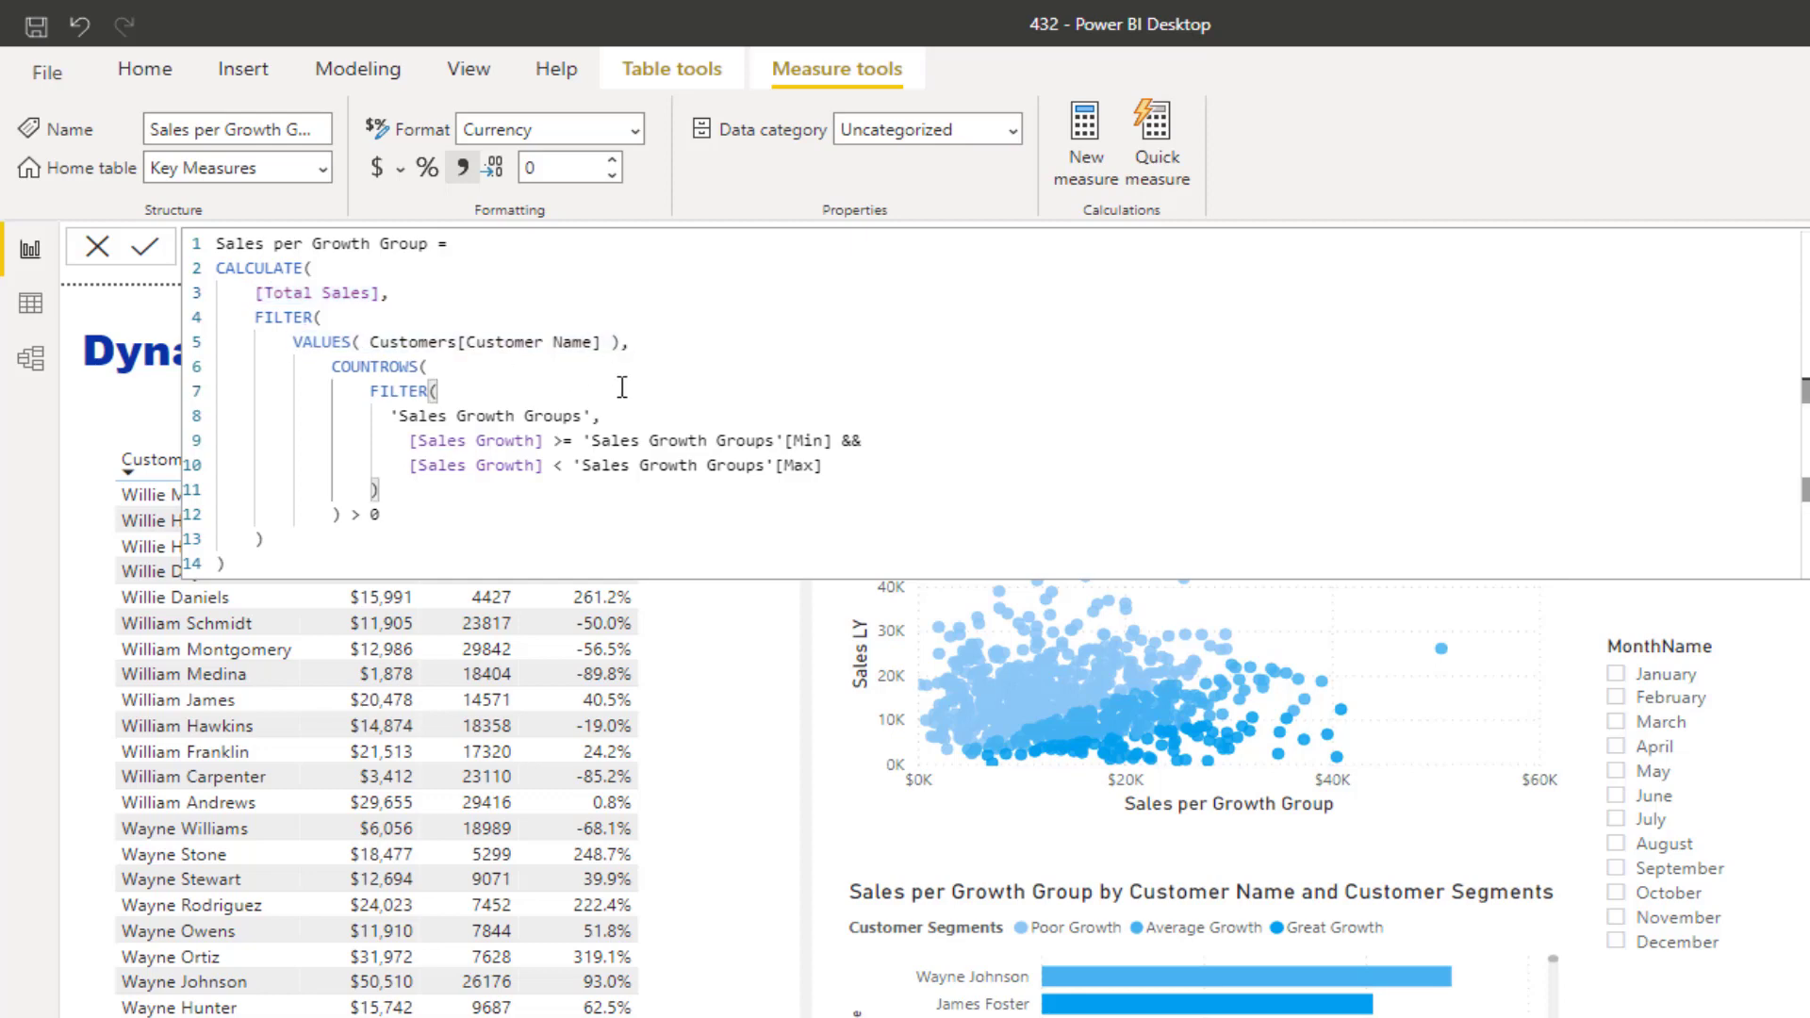
mouse_move(545, 440)
left_mouse_down()
mouse_move(408, 441)
mouse_move(545, 466)
left_mouse_up()
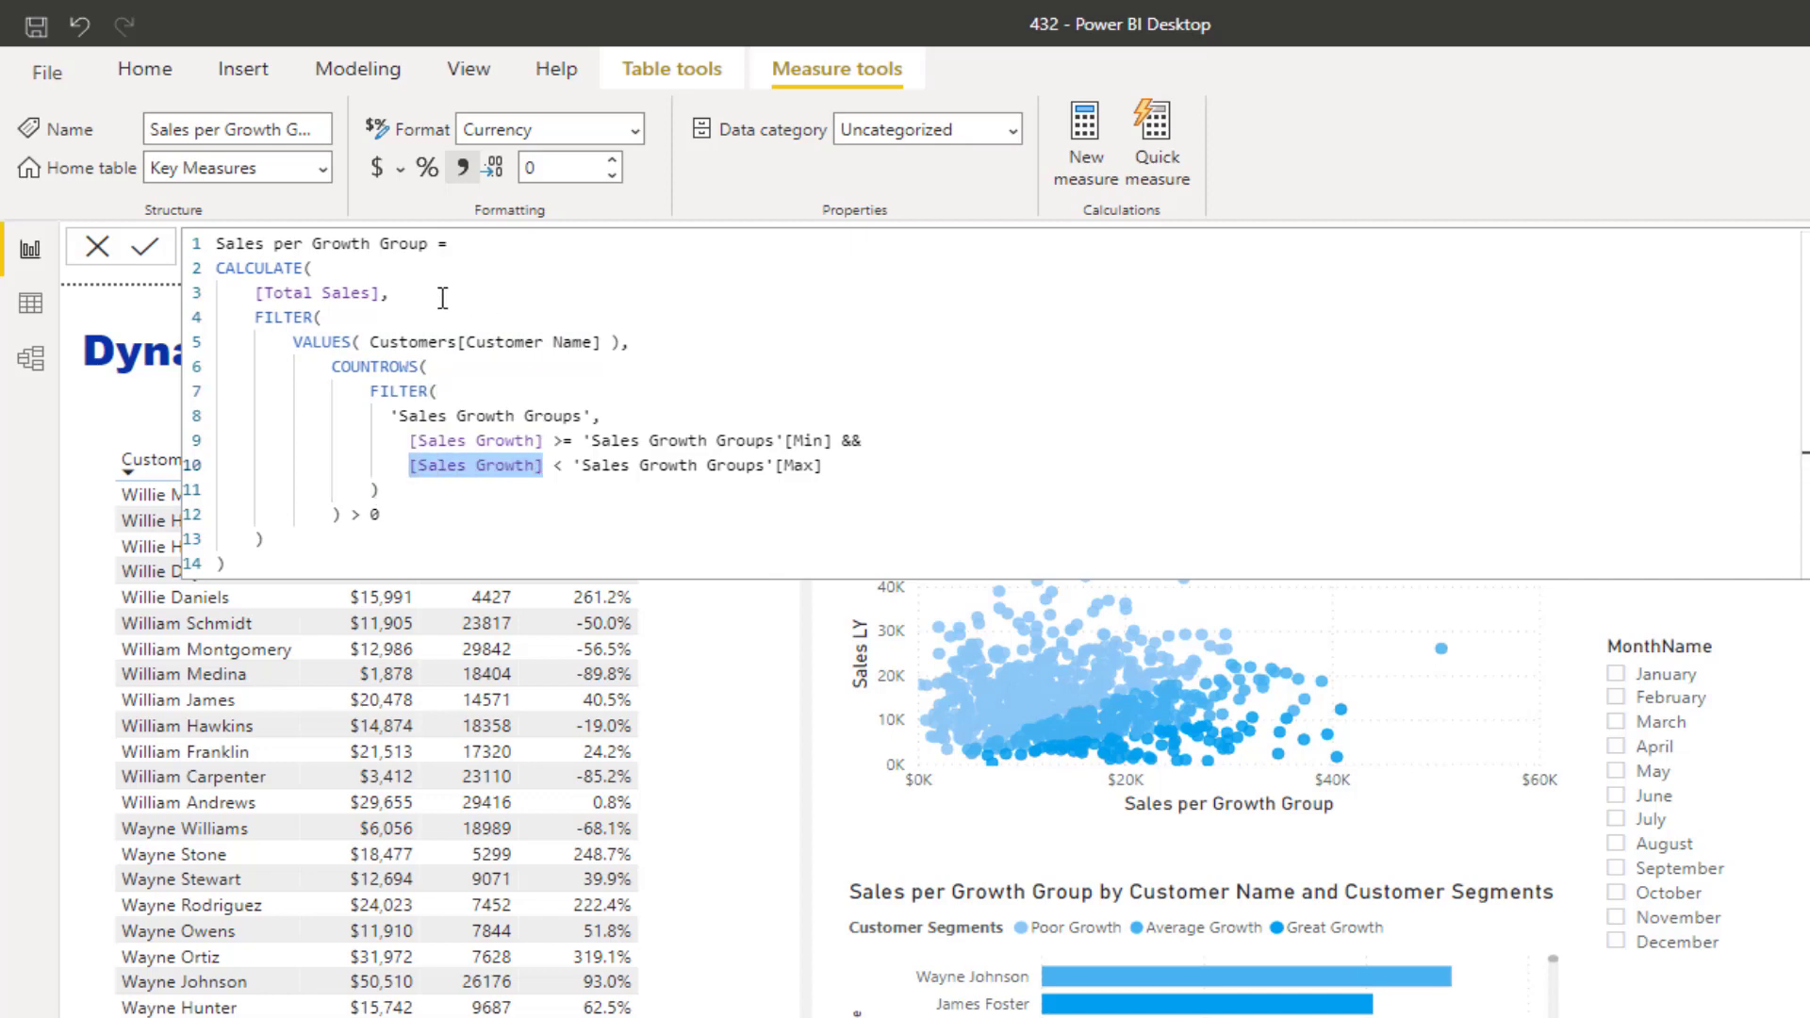
left_click(798, 412)
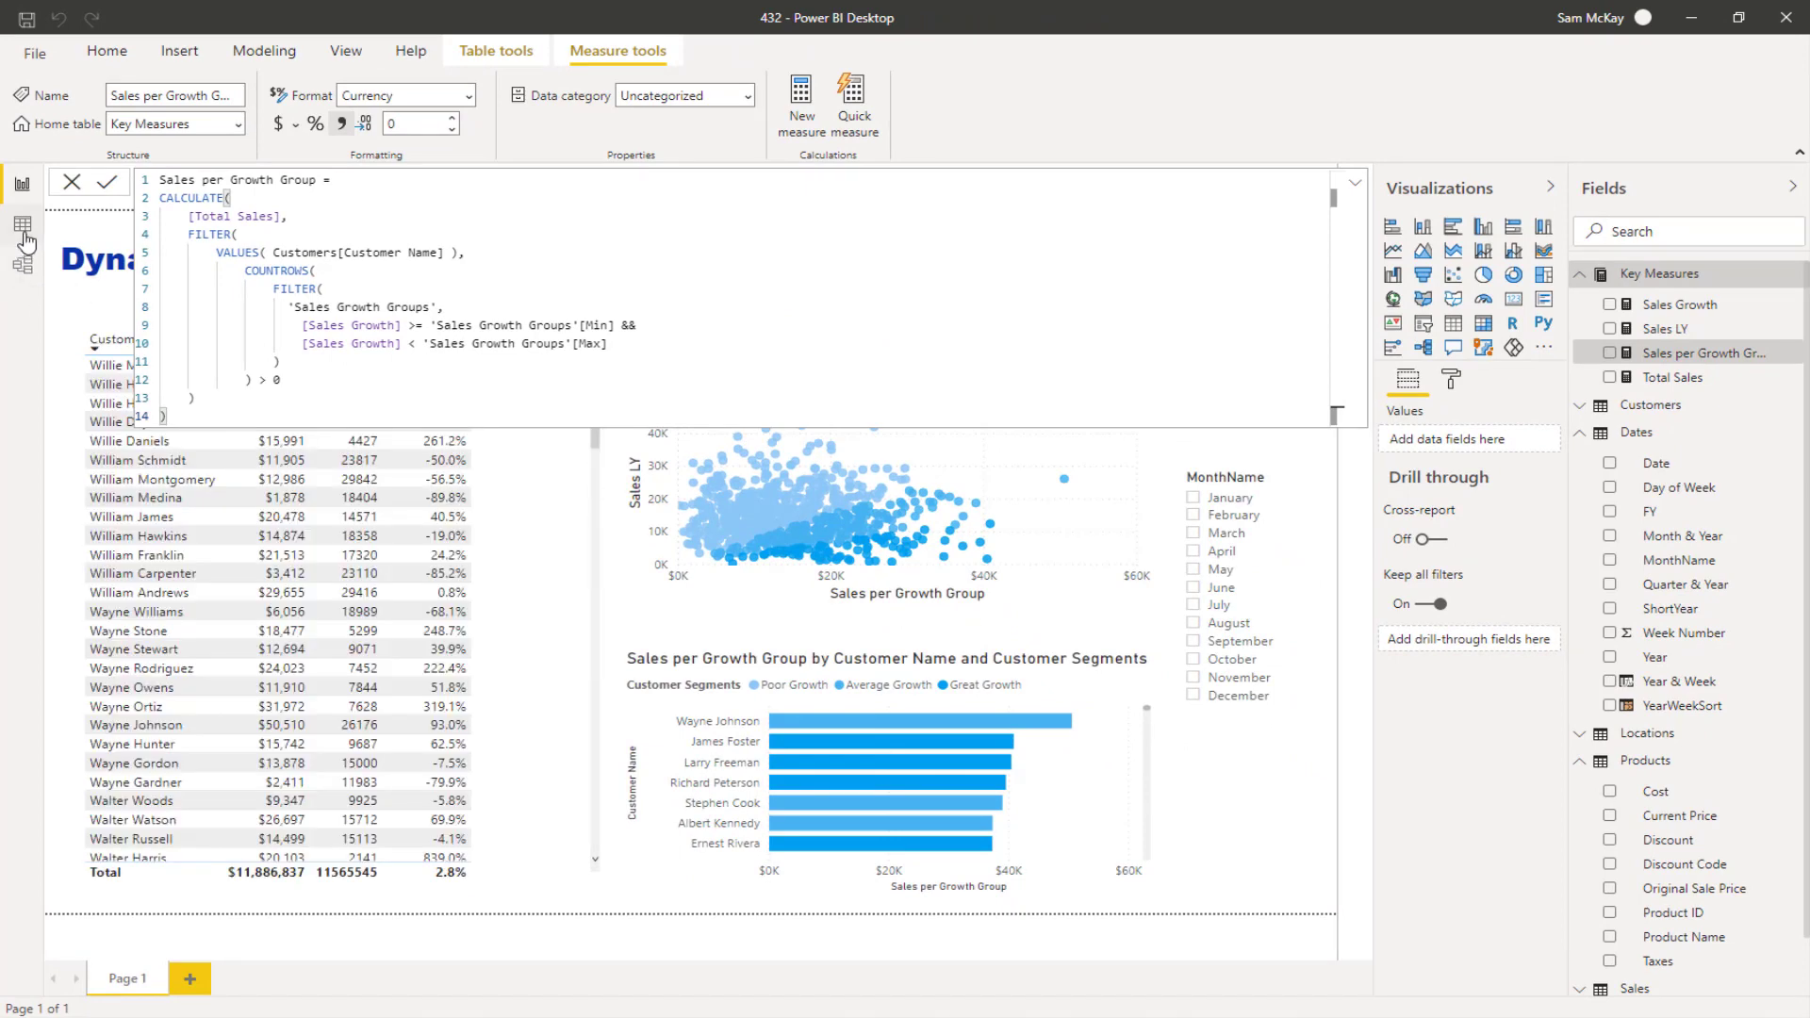
Inspect the Sales Growth Groups table's Min and Max bands in Data view, then show the model diagram
left_click(22, 227)
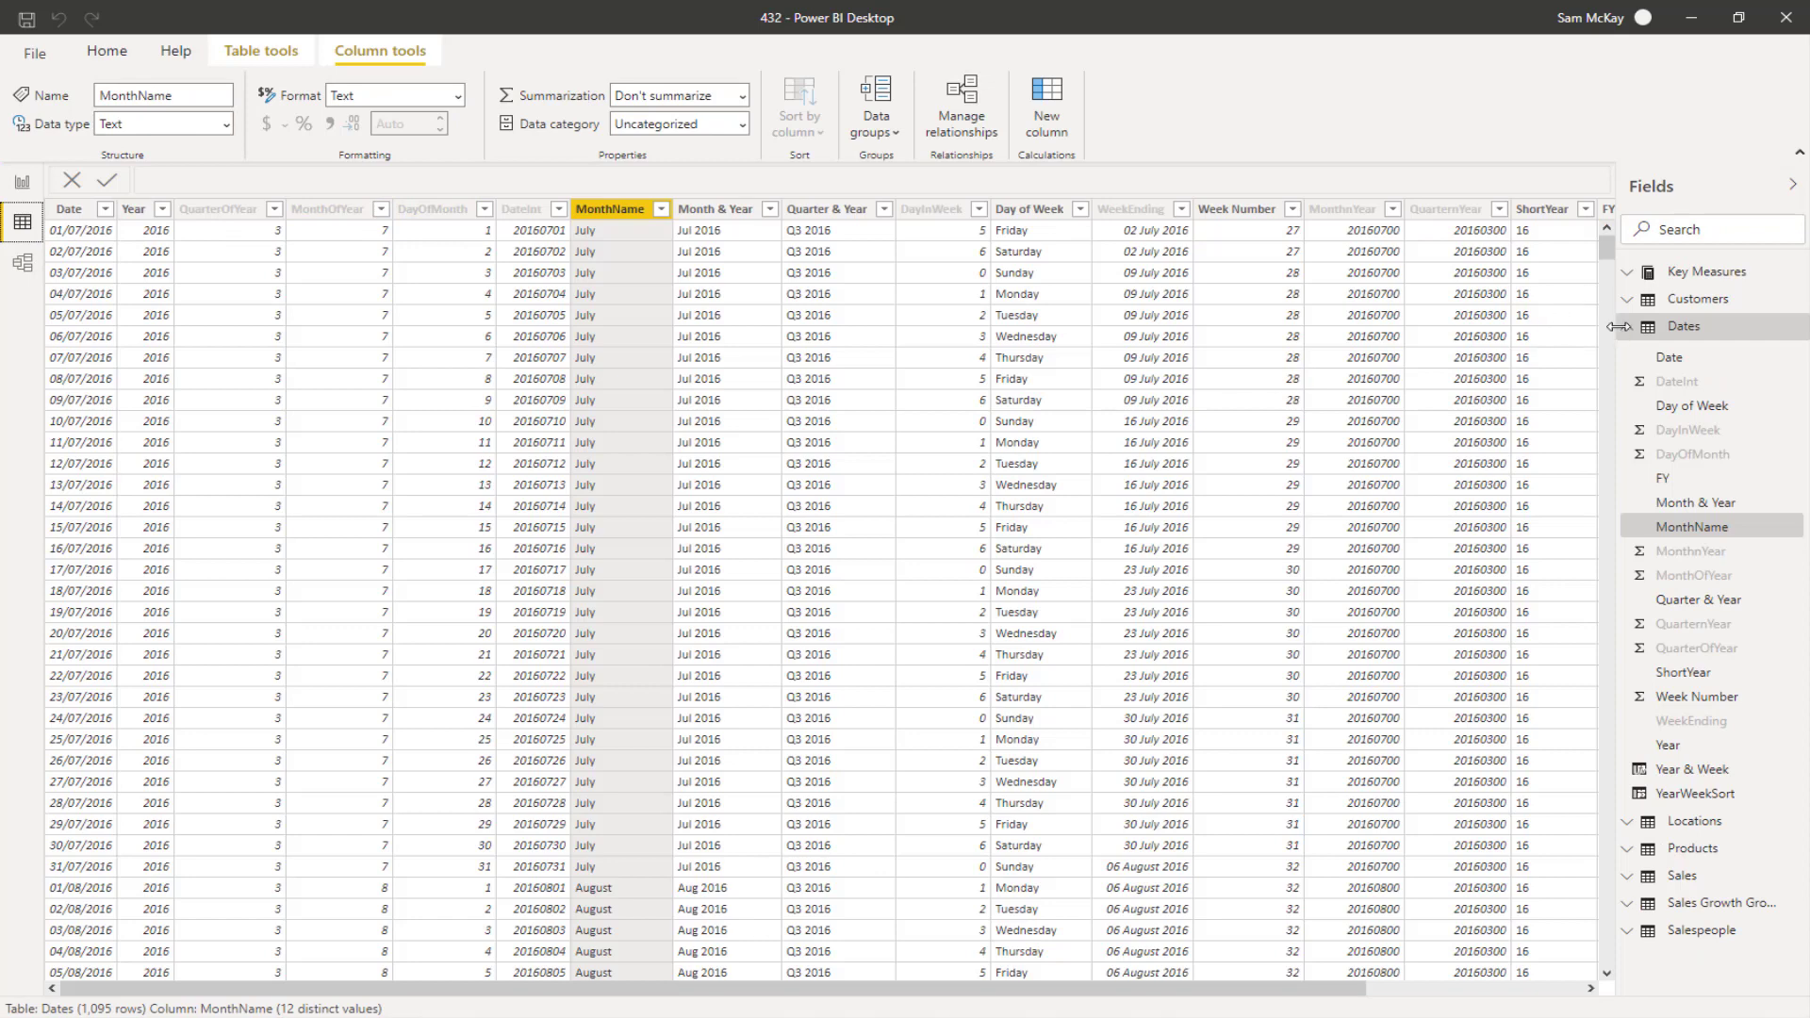
left_click(1625, 330)
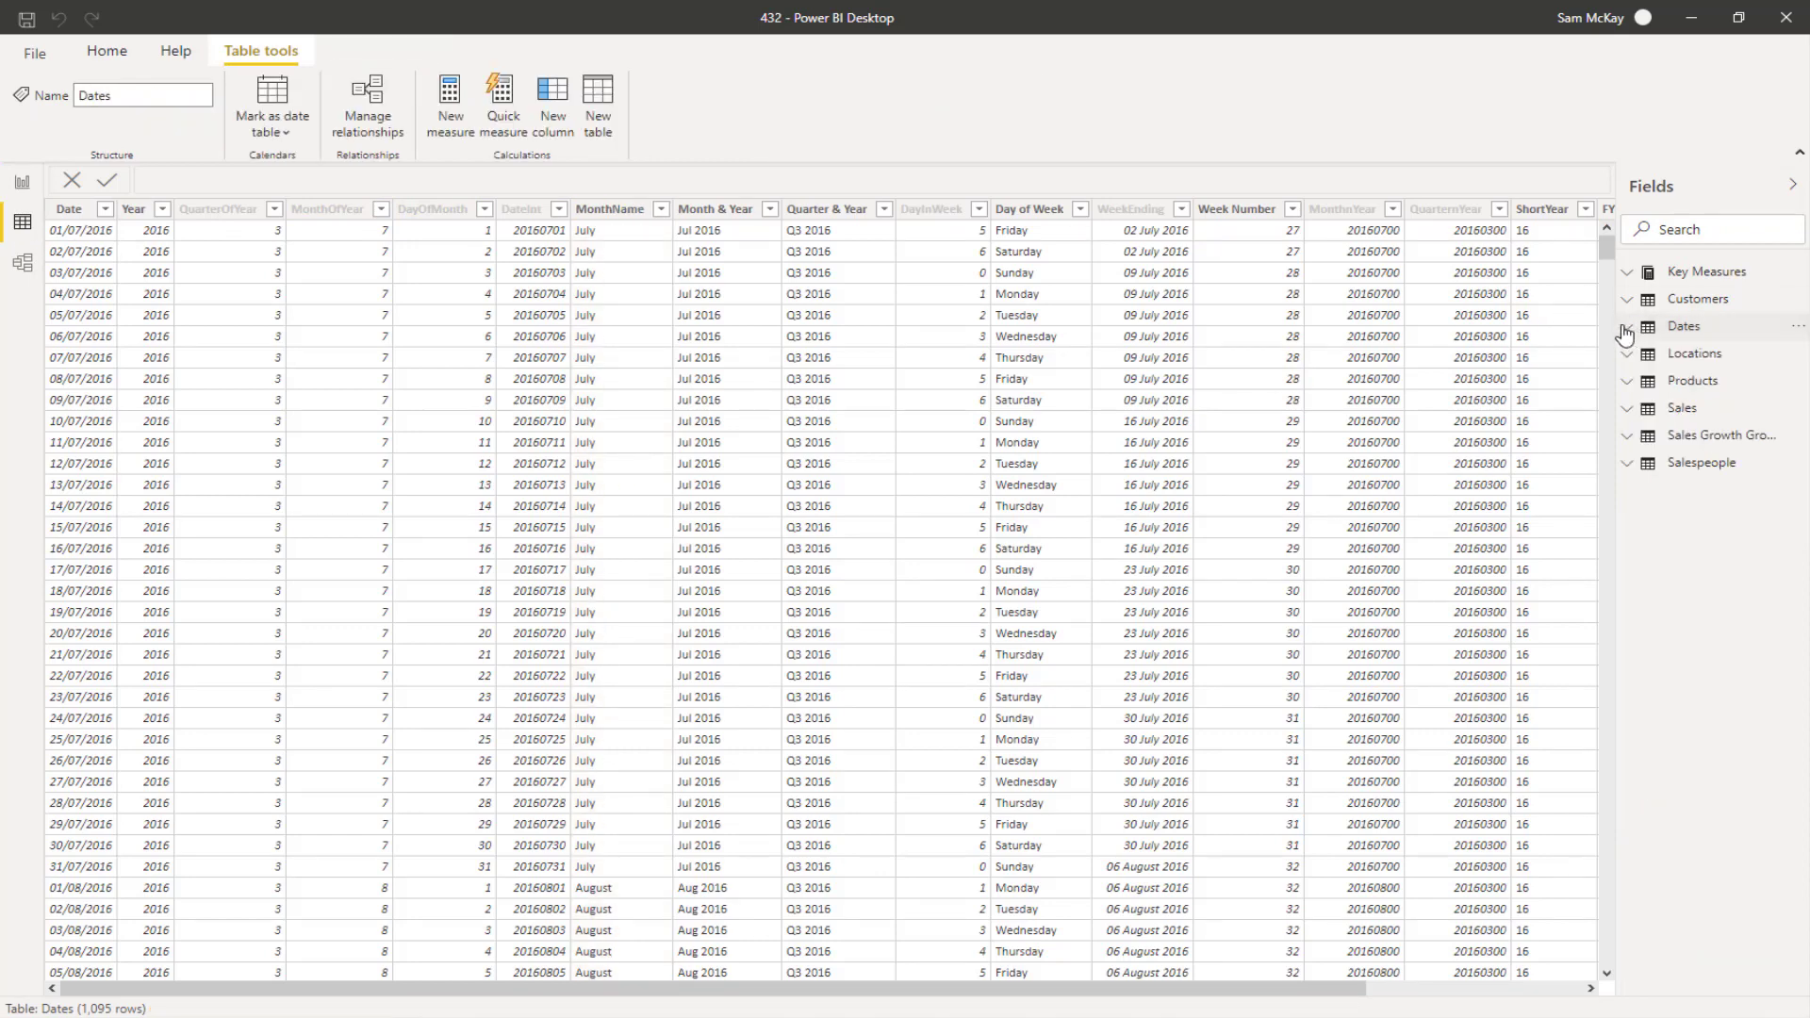
left_click(1708, 439)
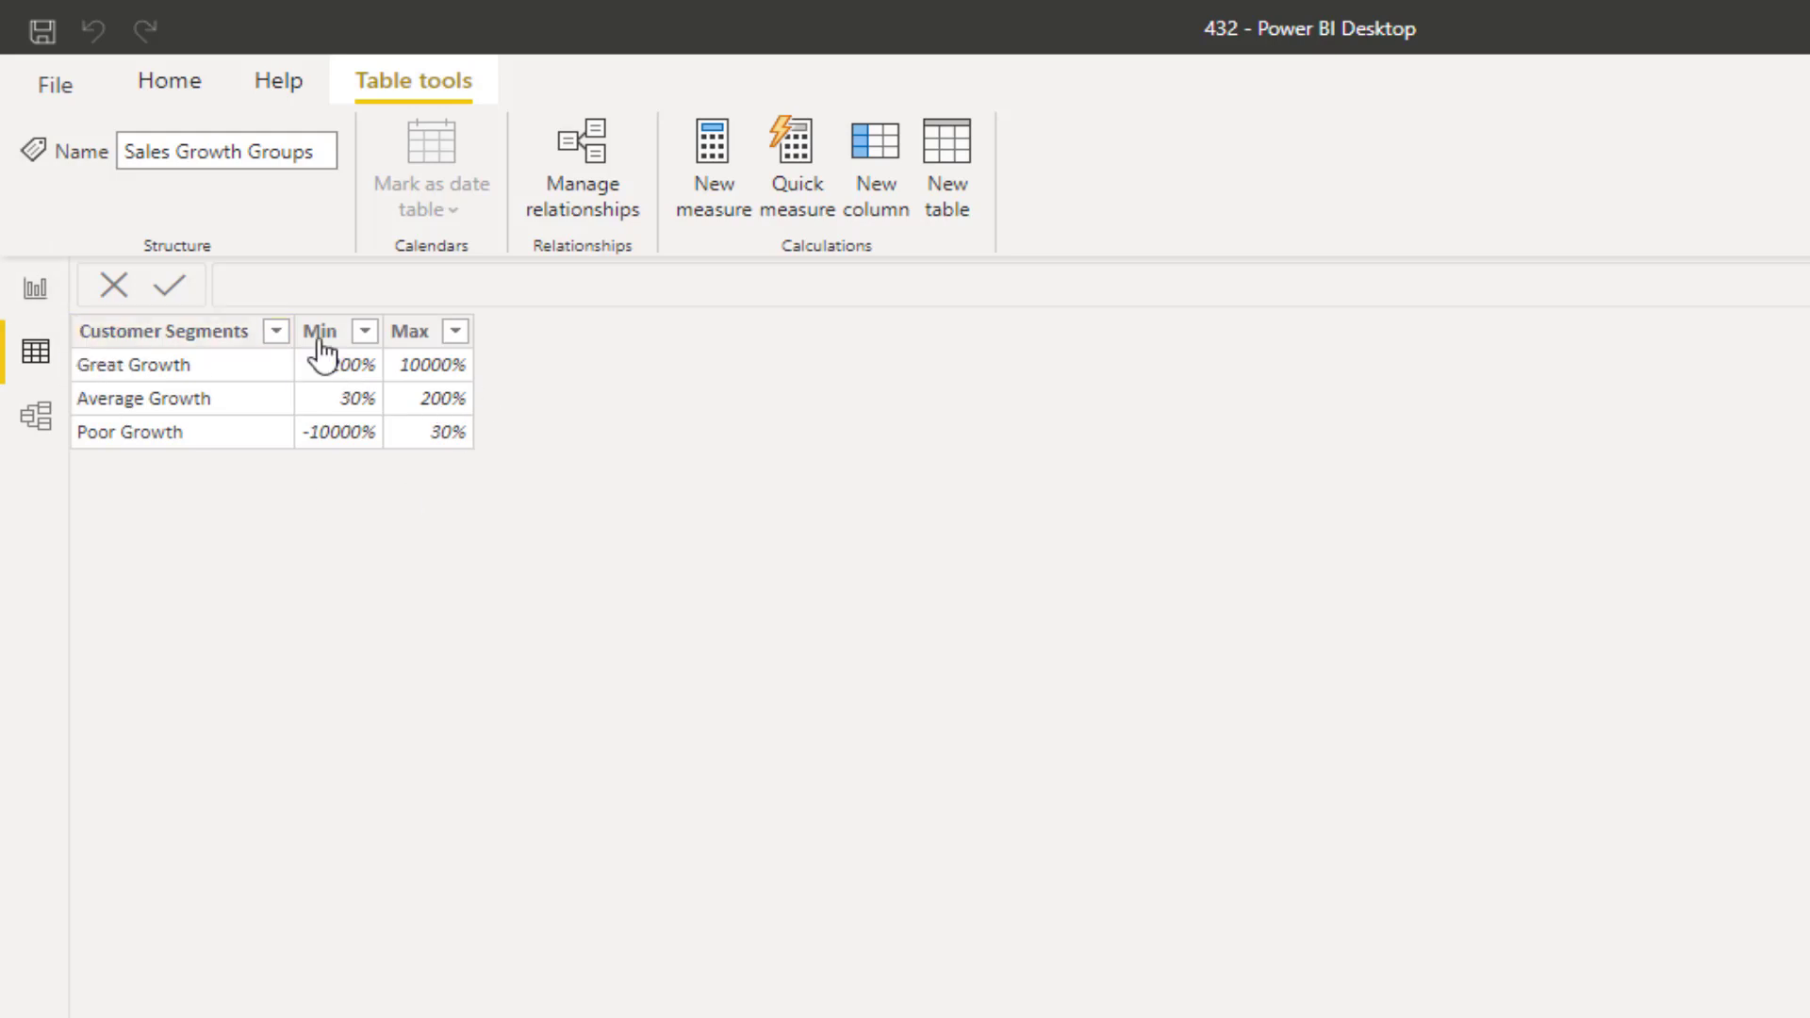
left_click(36, 415)
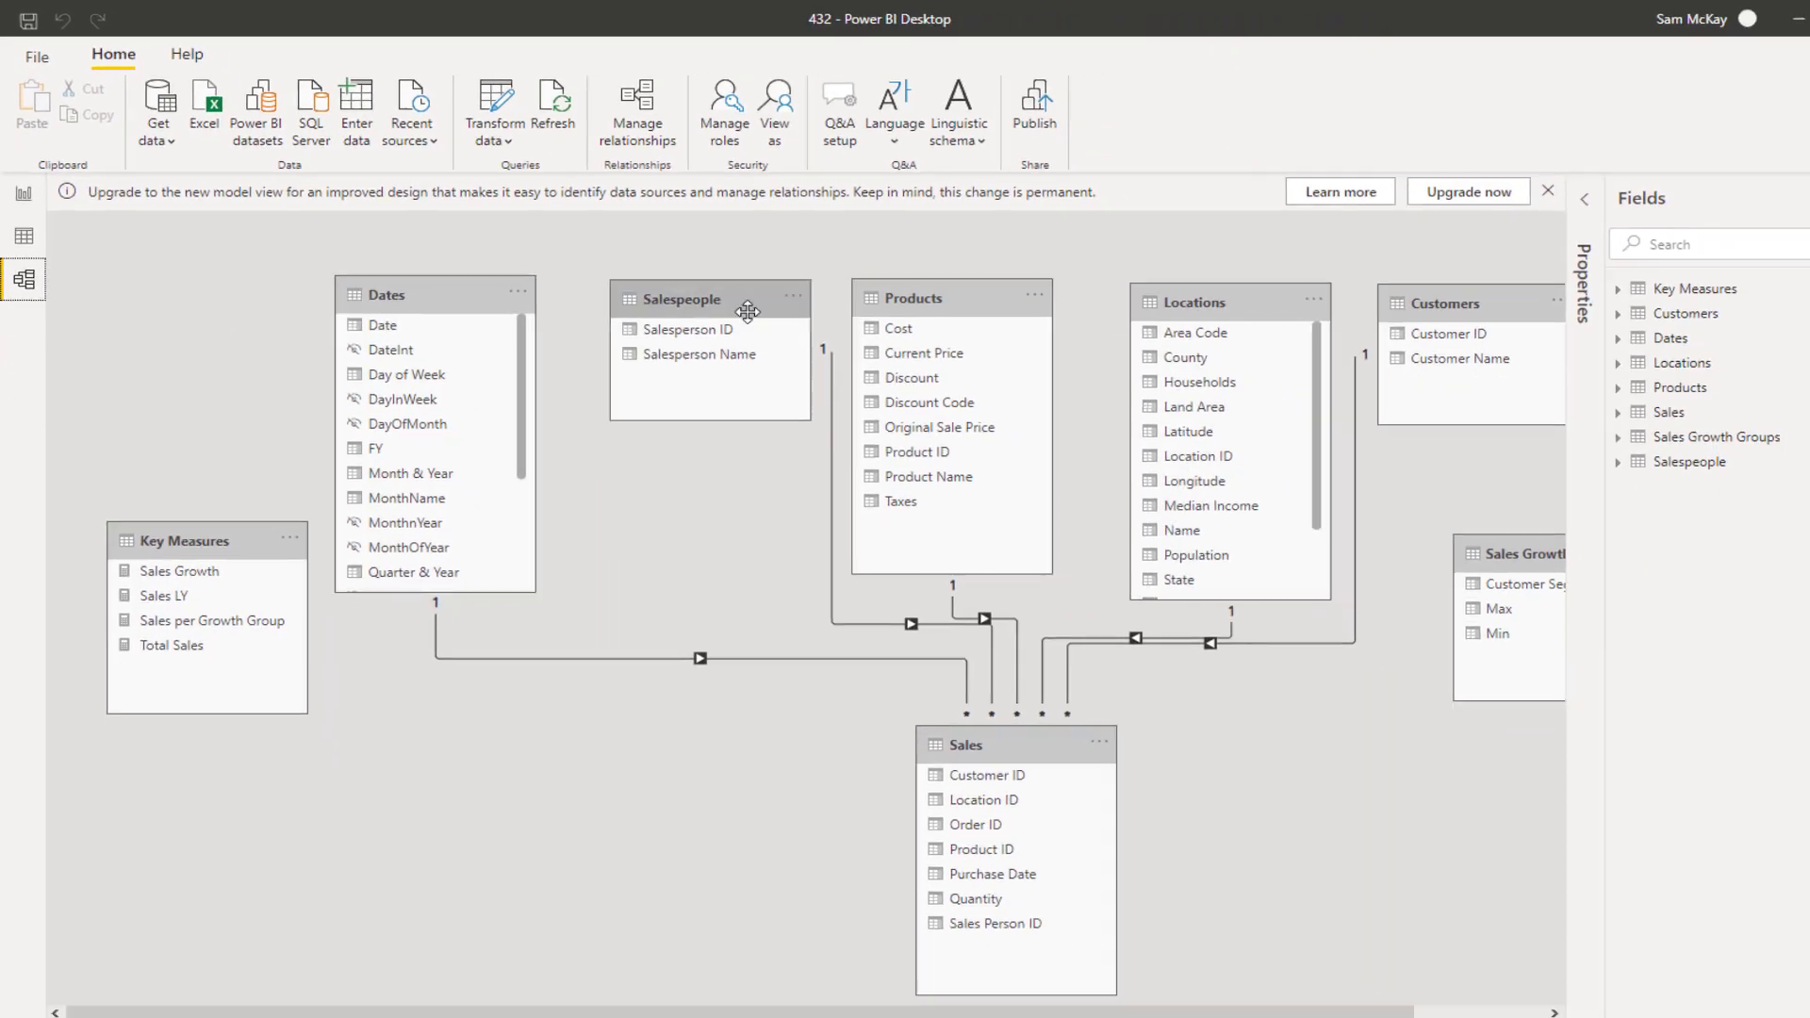
Move Sales Growth Groups to the diagram's lower left and Key Measures beside Customers, then return to the report
scroll(1230, 377, "down", 2)
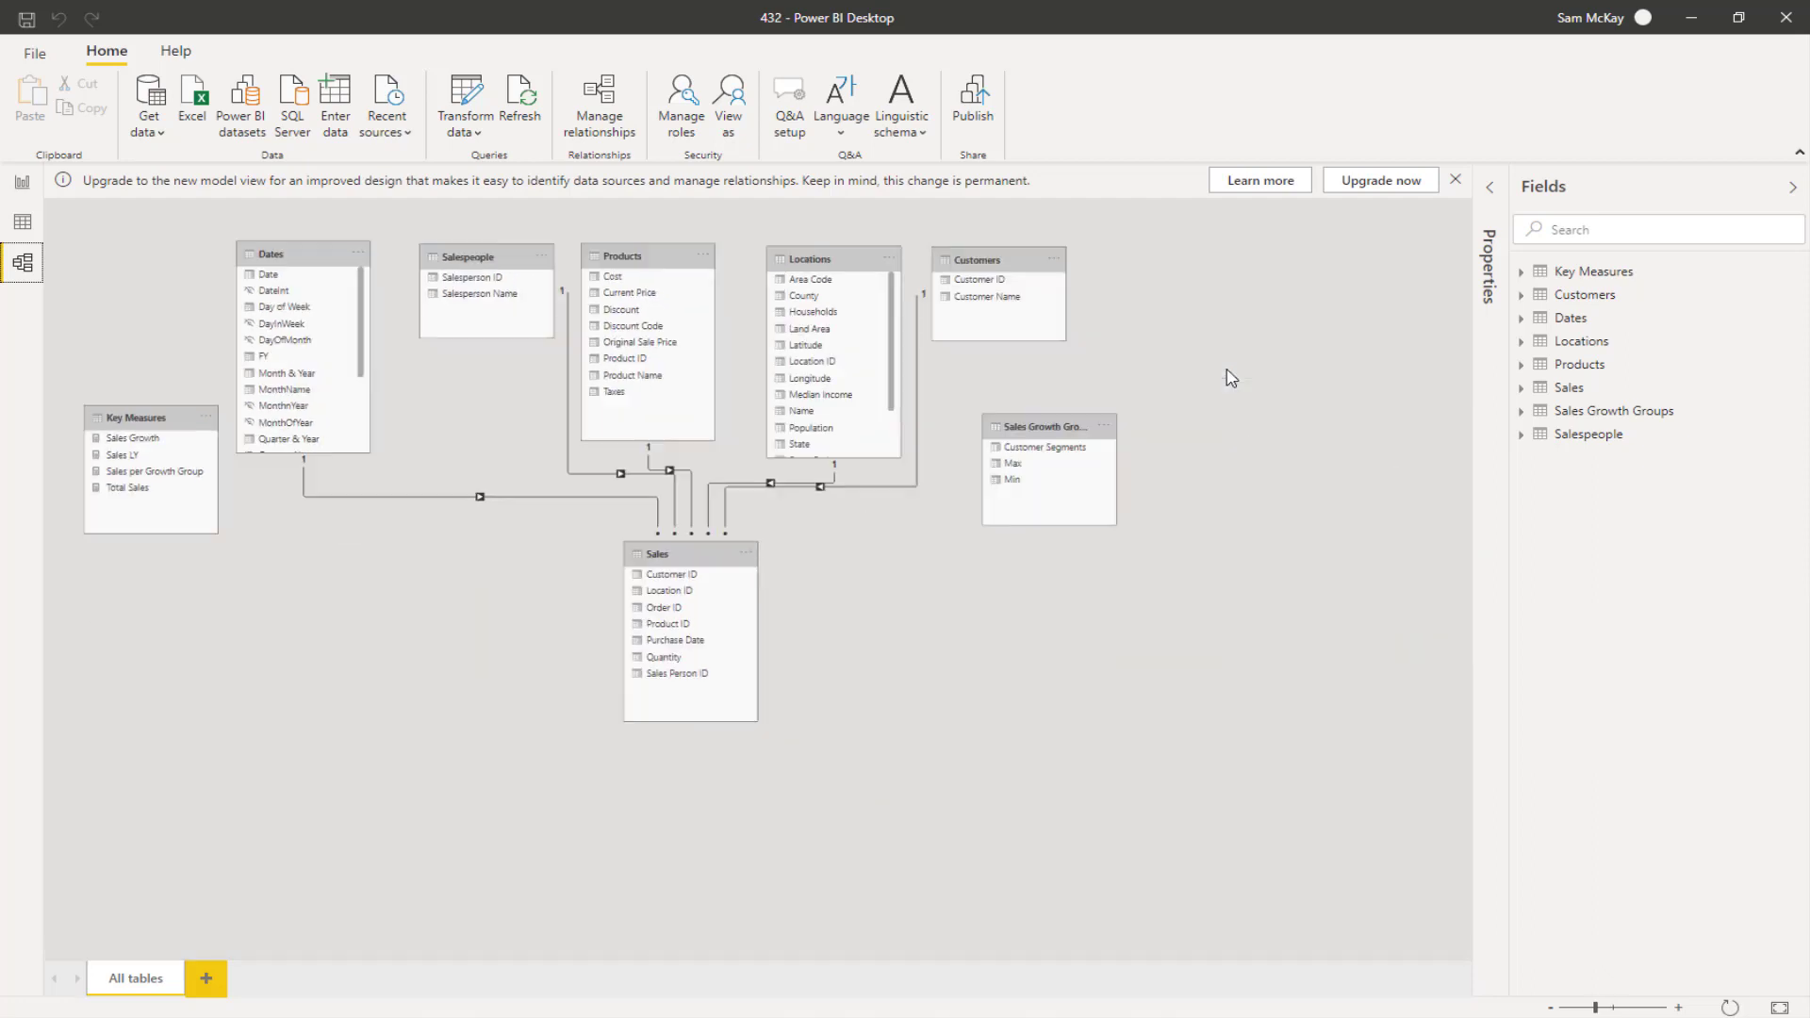
left_click_drag(1075, 426, 175, 769)
left_click_drag(151, 417, 1357, 273)
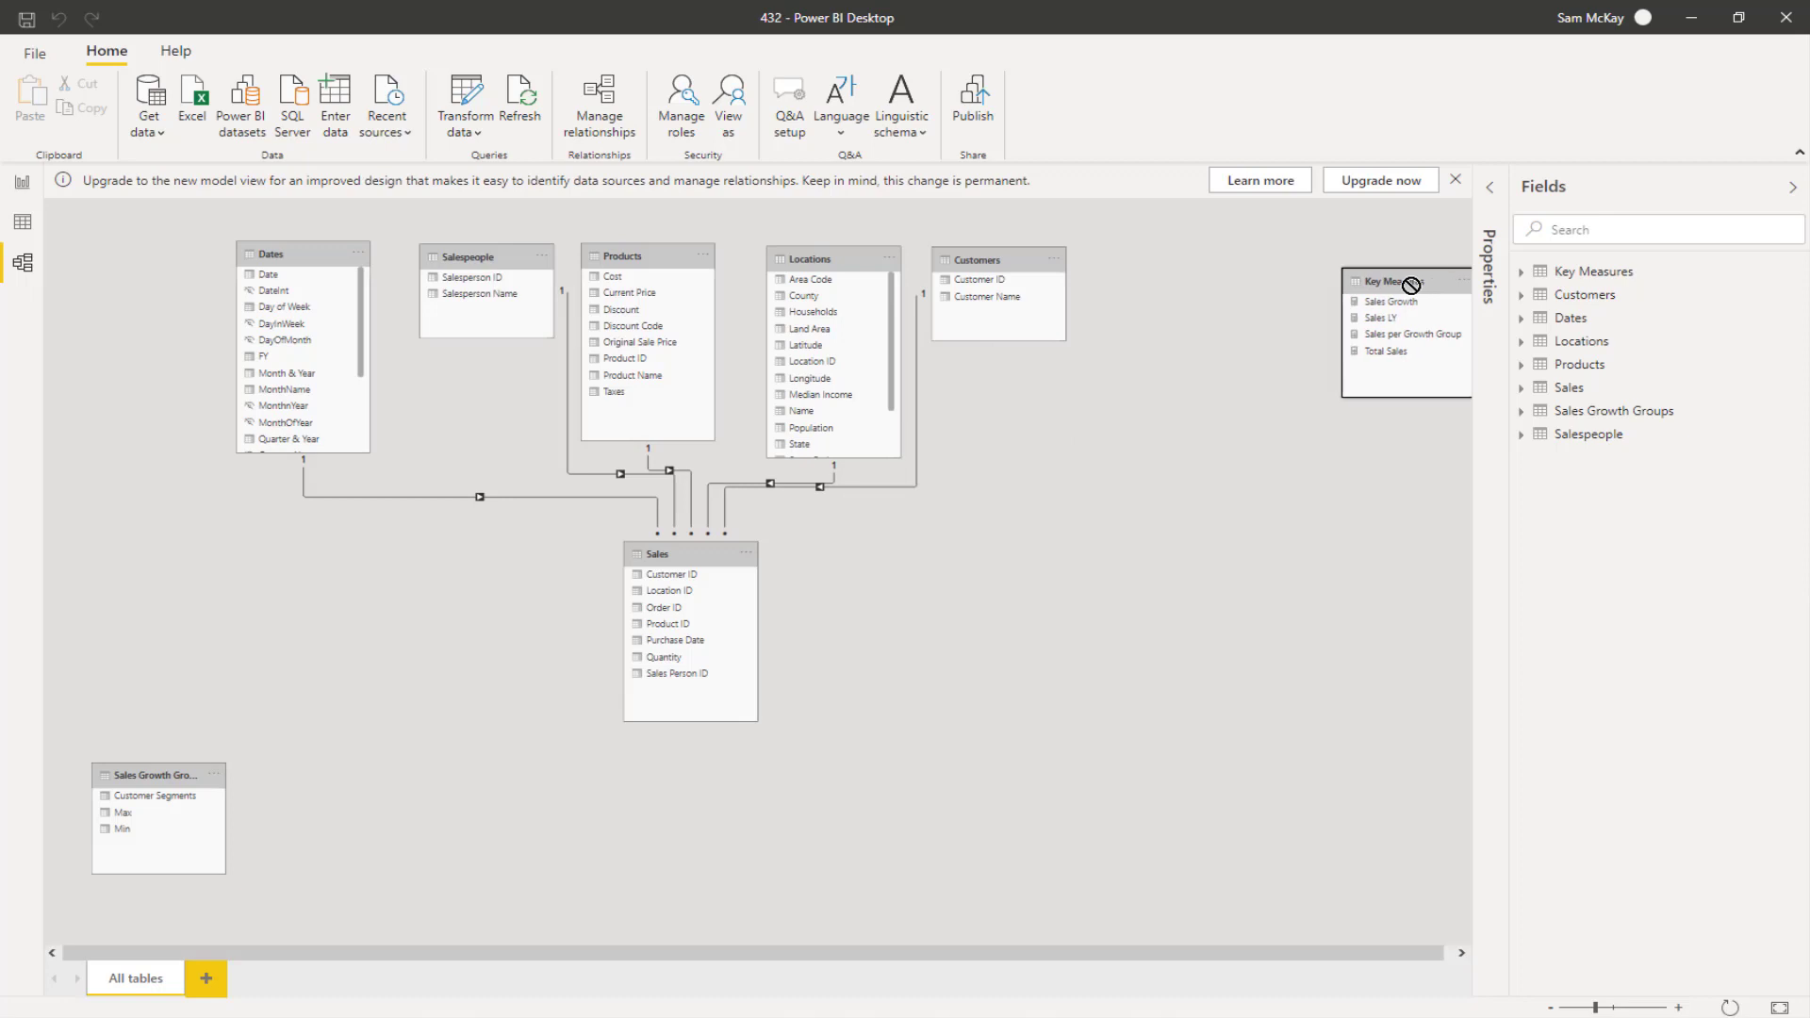
left_click(23, 185)
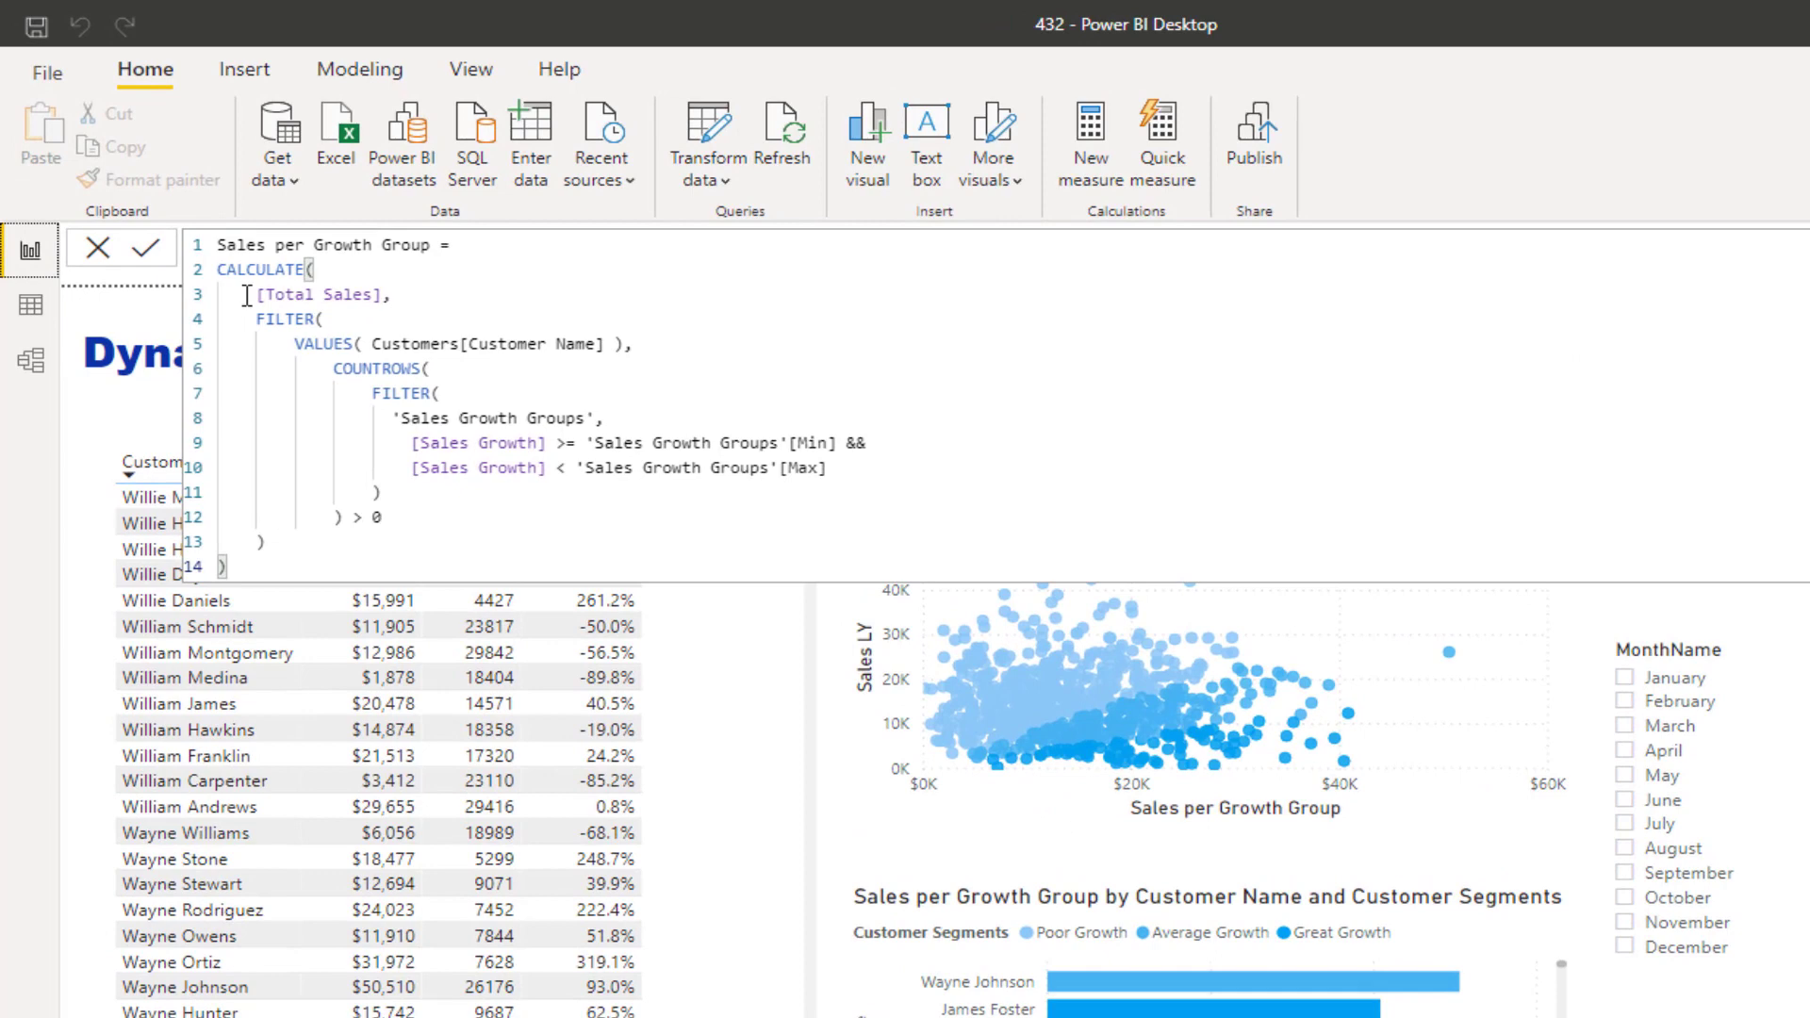
left_click_drag(247, 294, 432, 290)
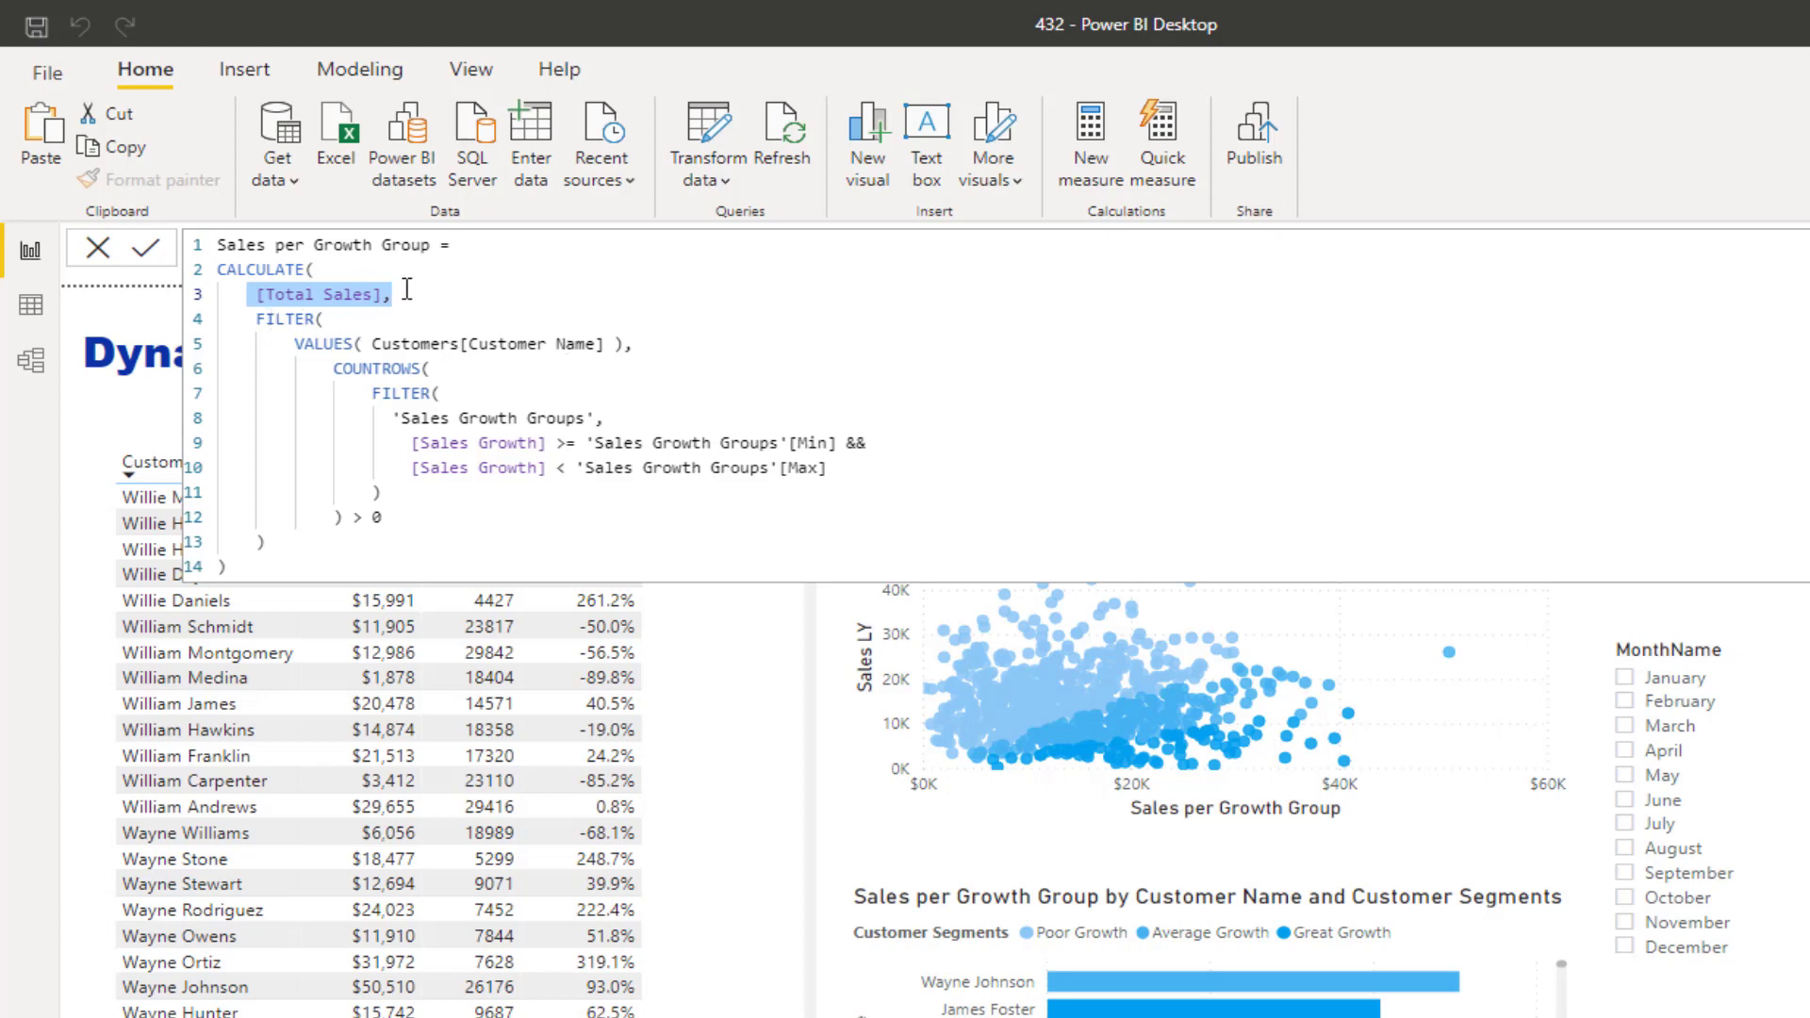
left_click_drag(433, 295, 256, 295)
left_click_drag(392, 417, 658, 420)
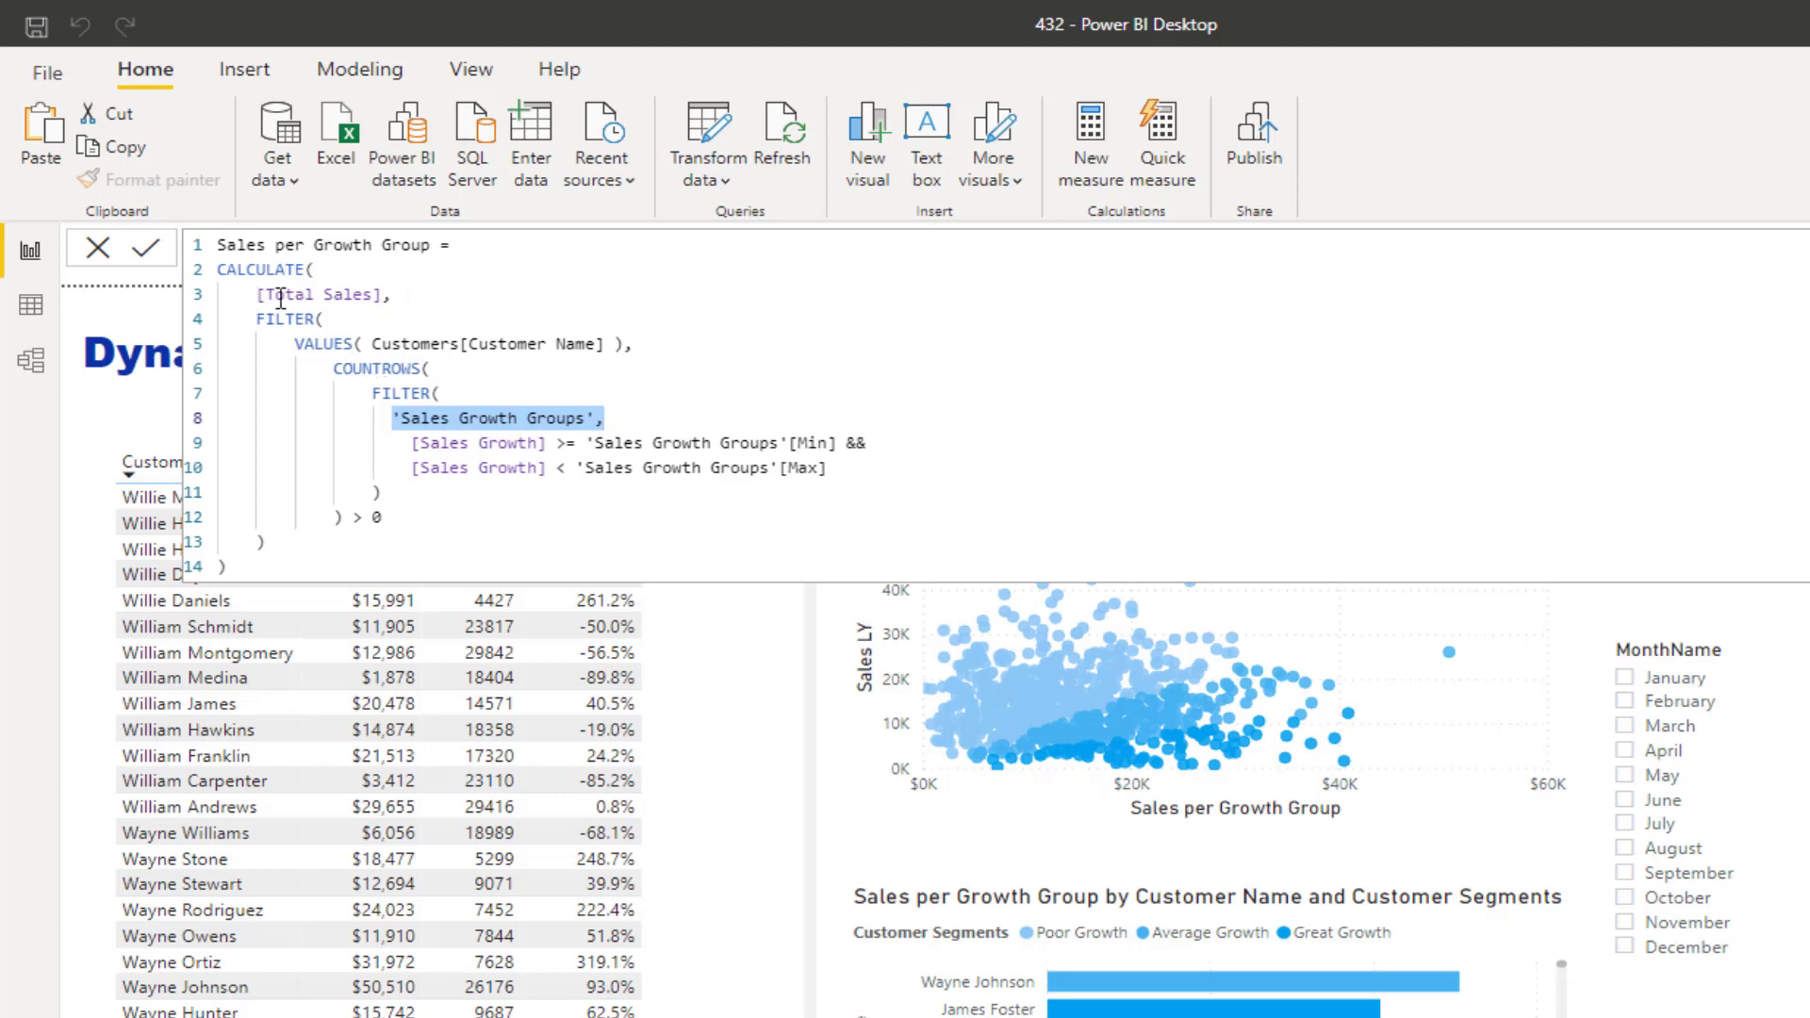
left_click_drag(286, 344, 719, 351)
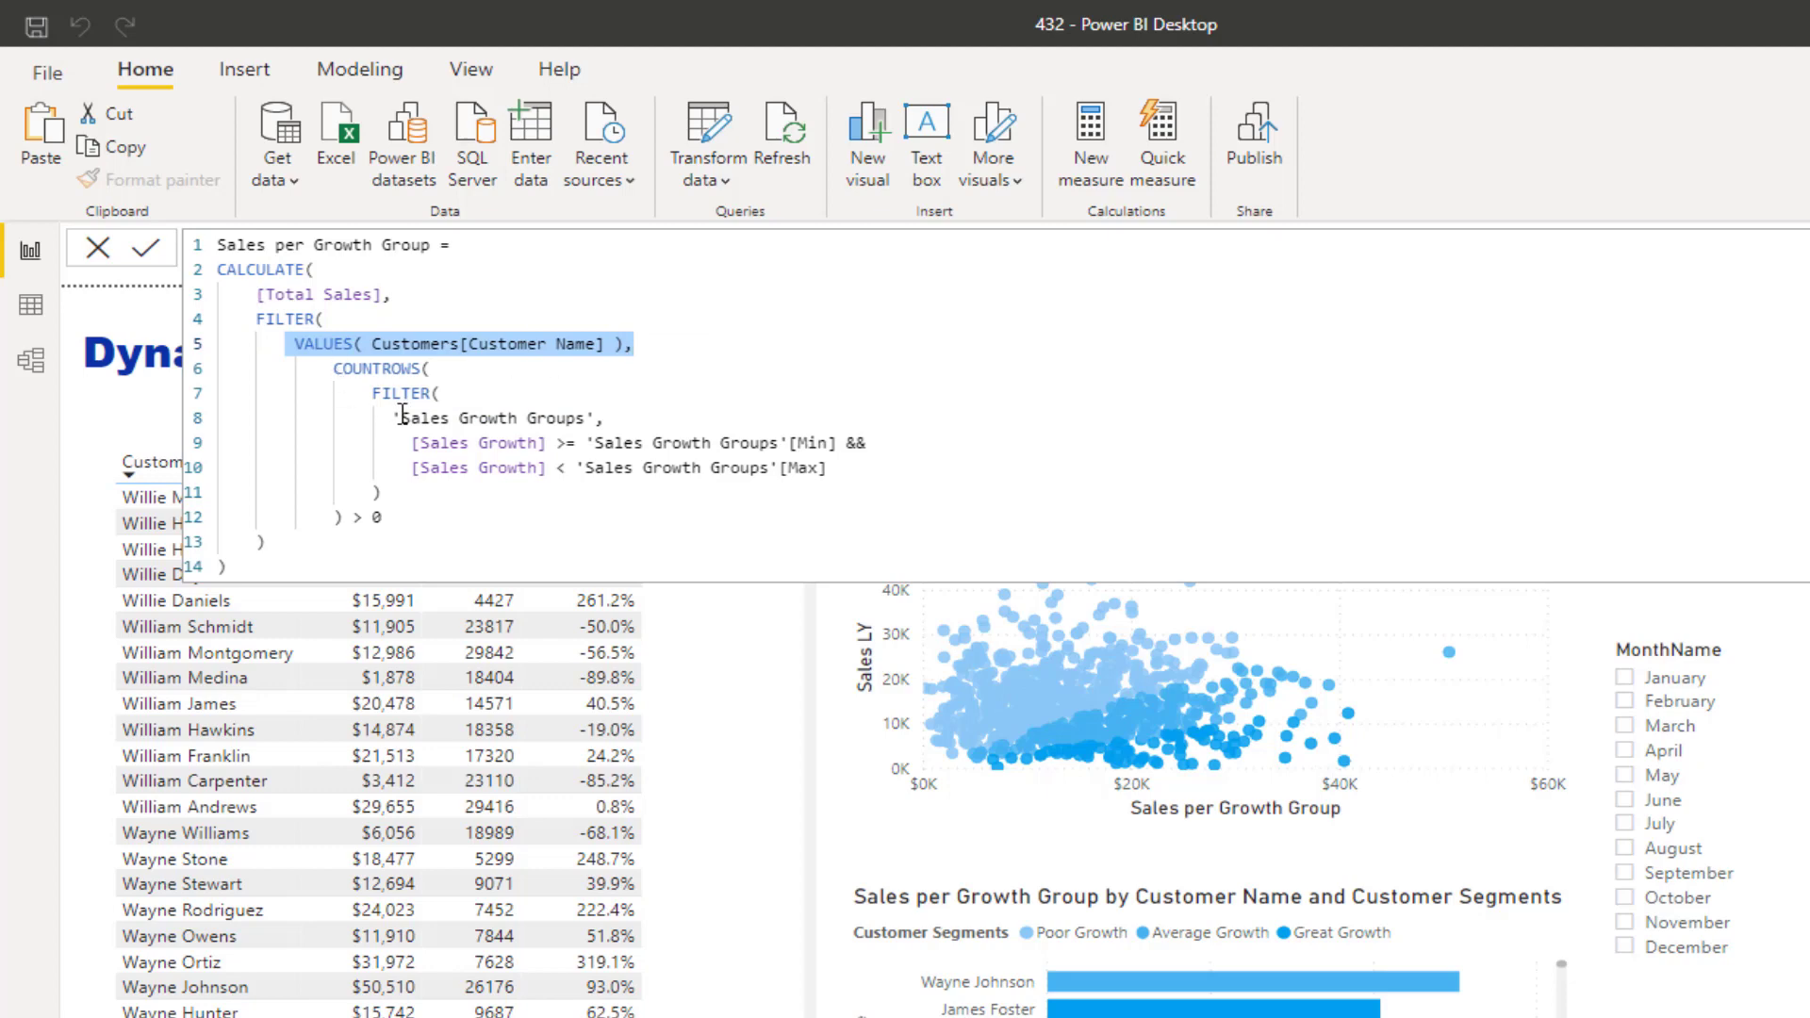
left_click(288, 346)
left_click_drag(286, 344, 731, 353)
left_click_drag(411, 442, 546, 443)
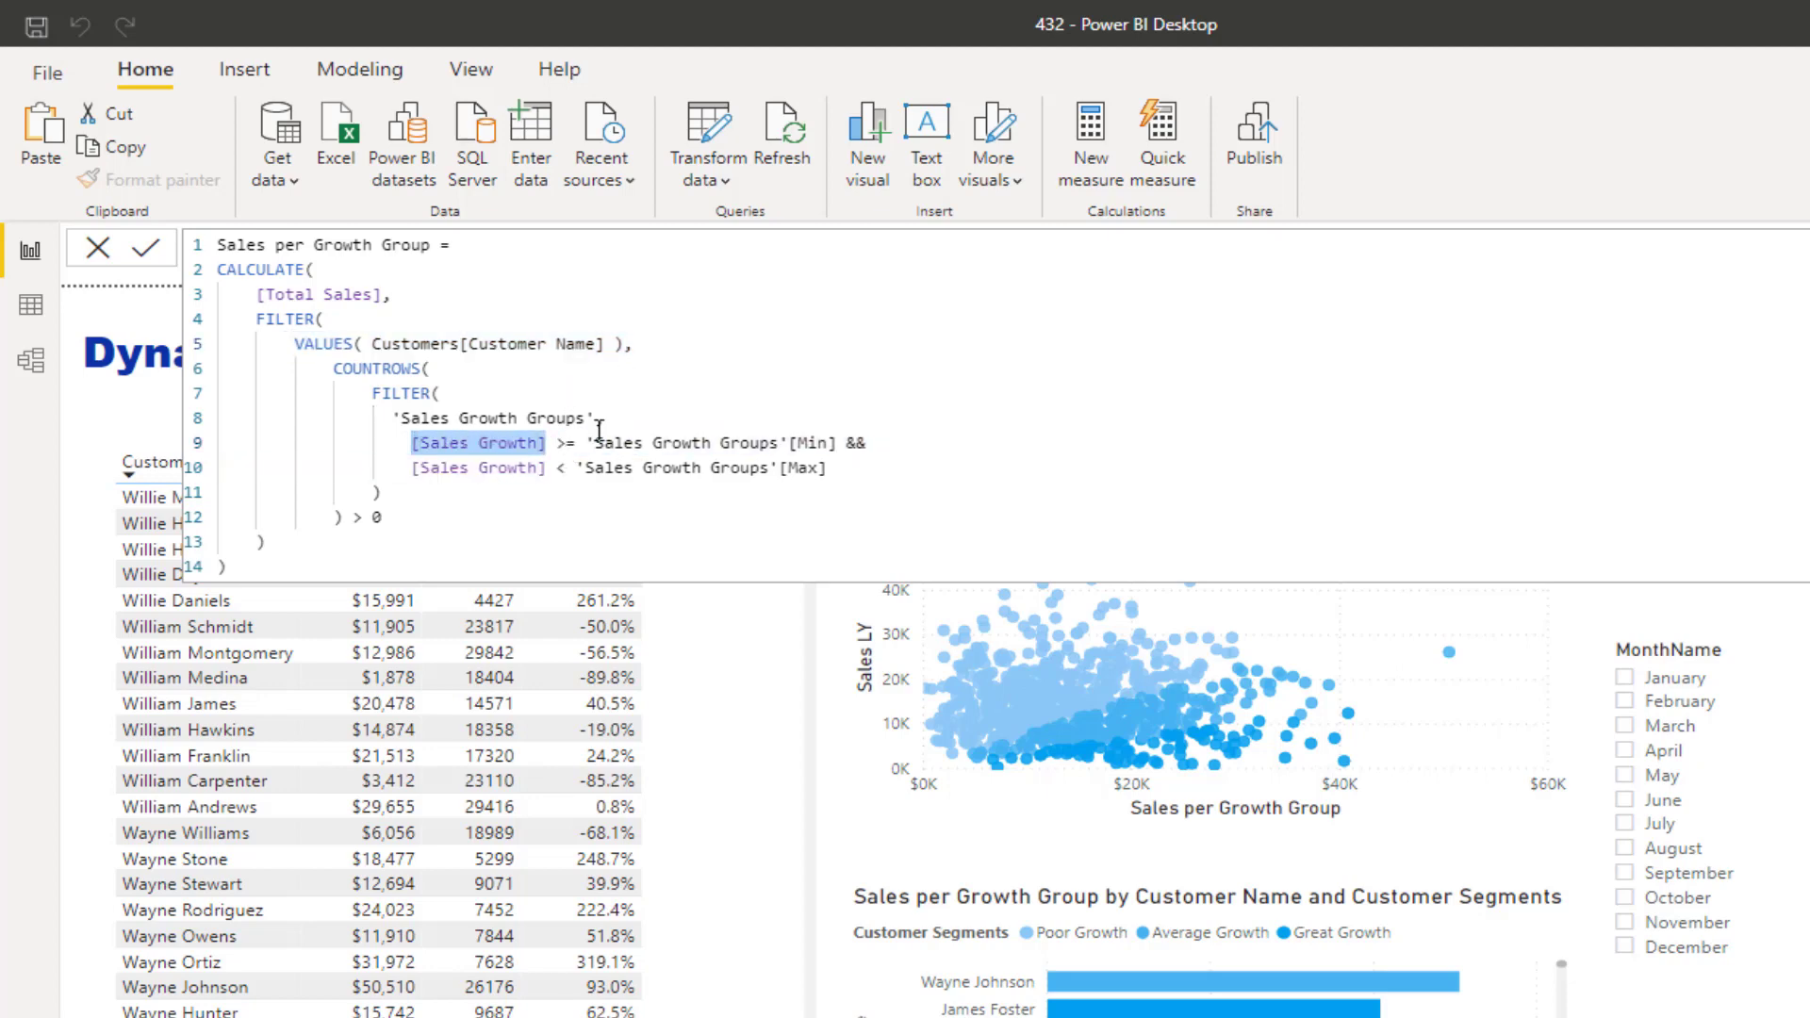
left_click_drag(893, 441, 597, 432)
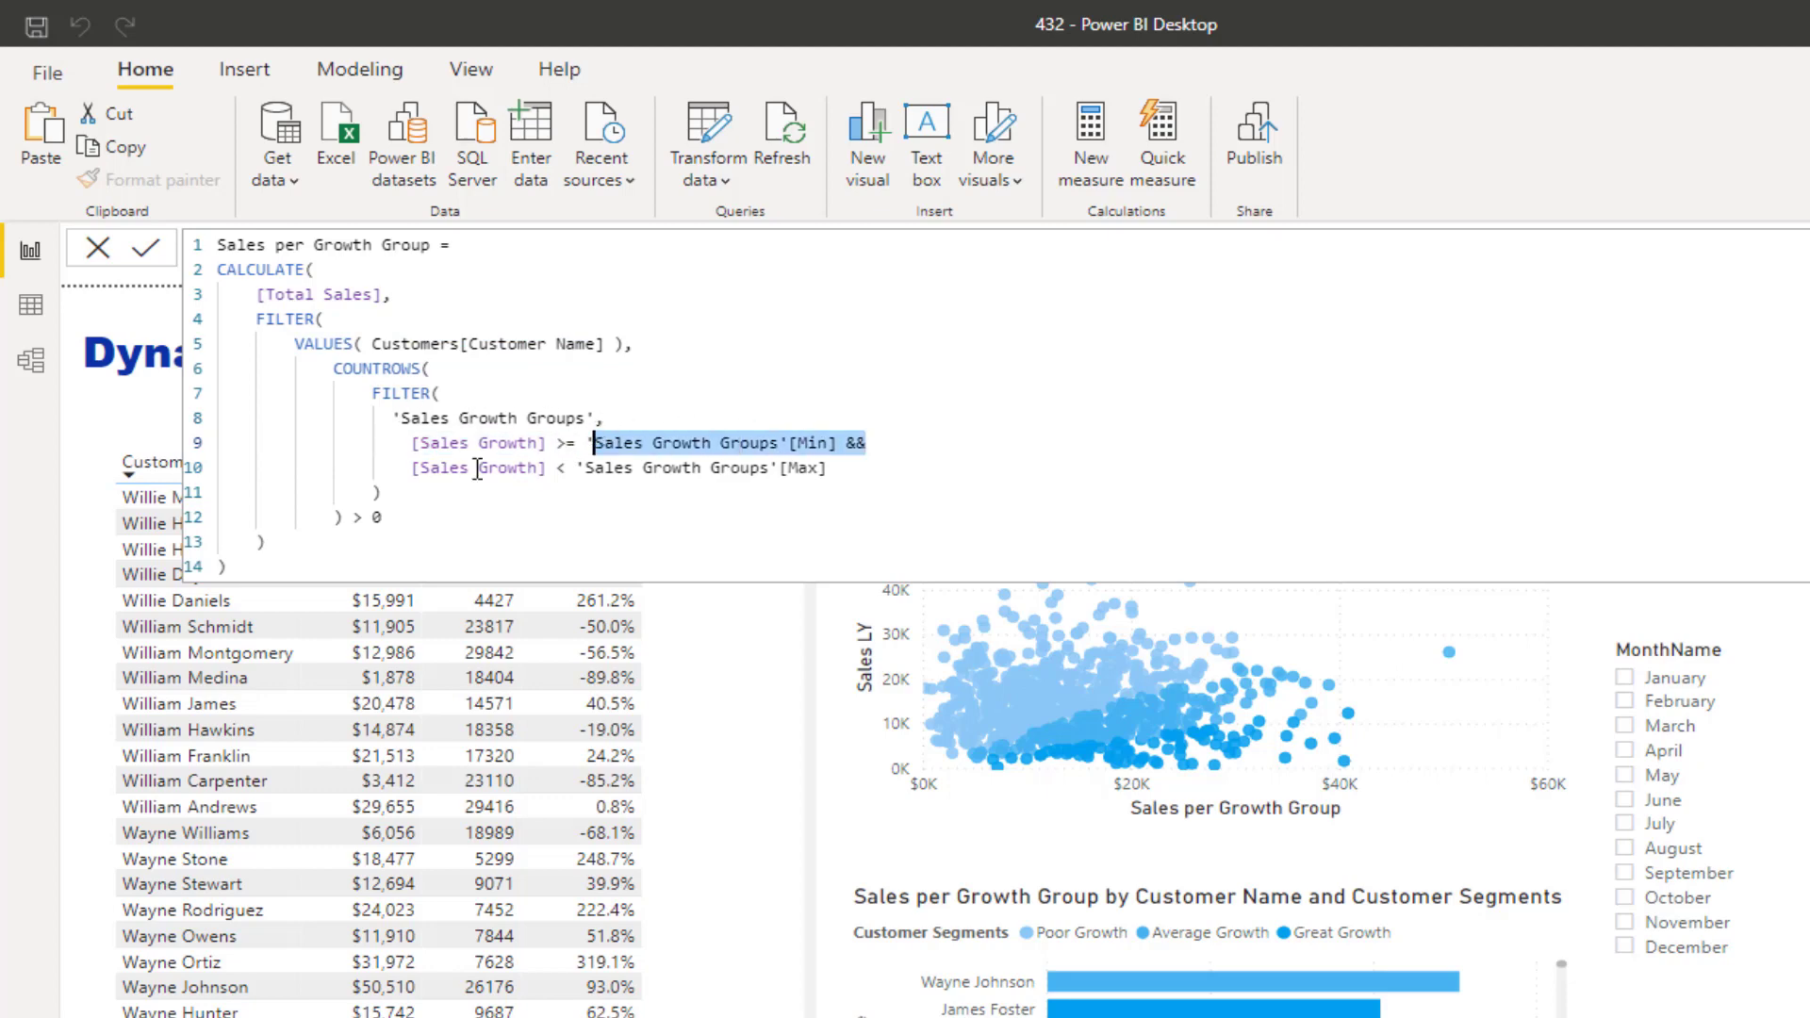
left_click_drag(873, 468, 574, 469)
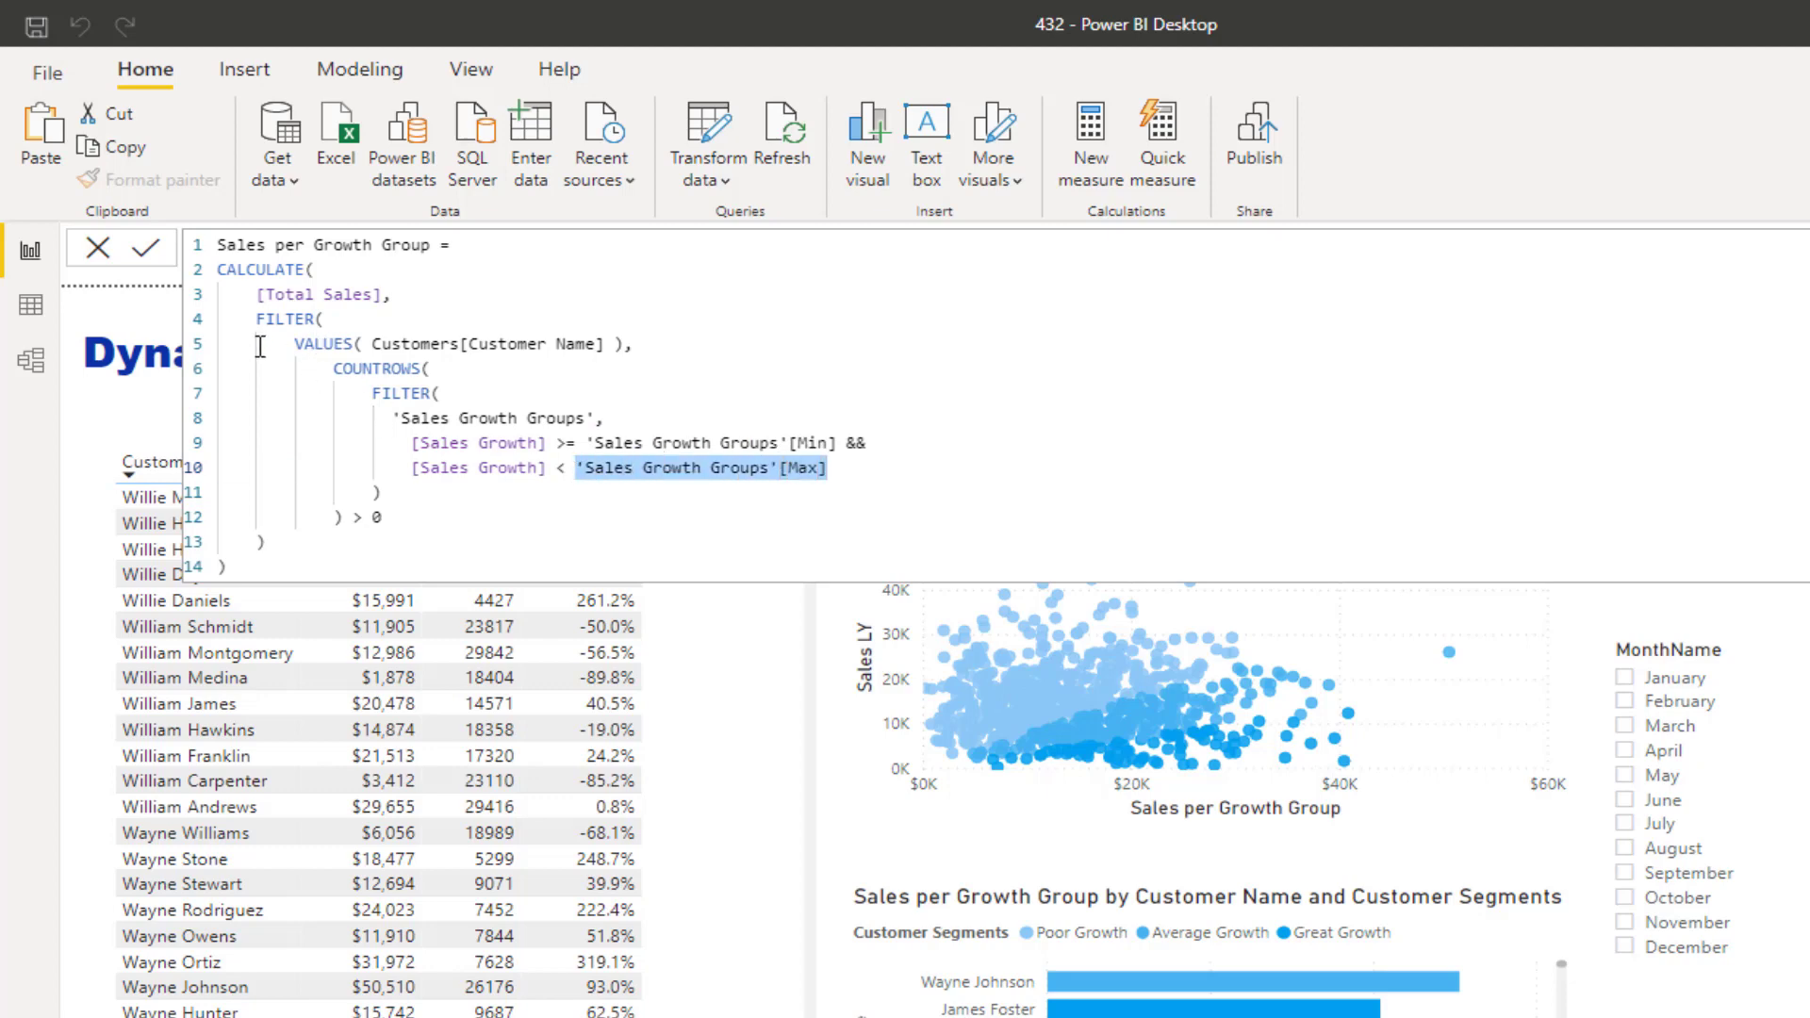
left_click_drag(287, 345, 662, 351)
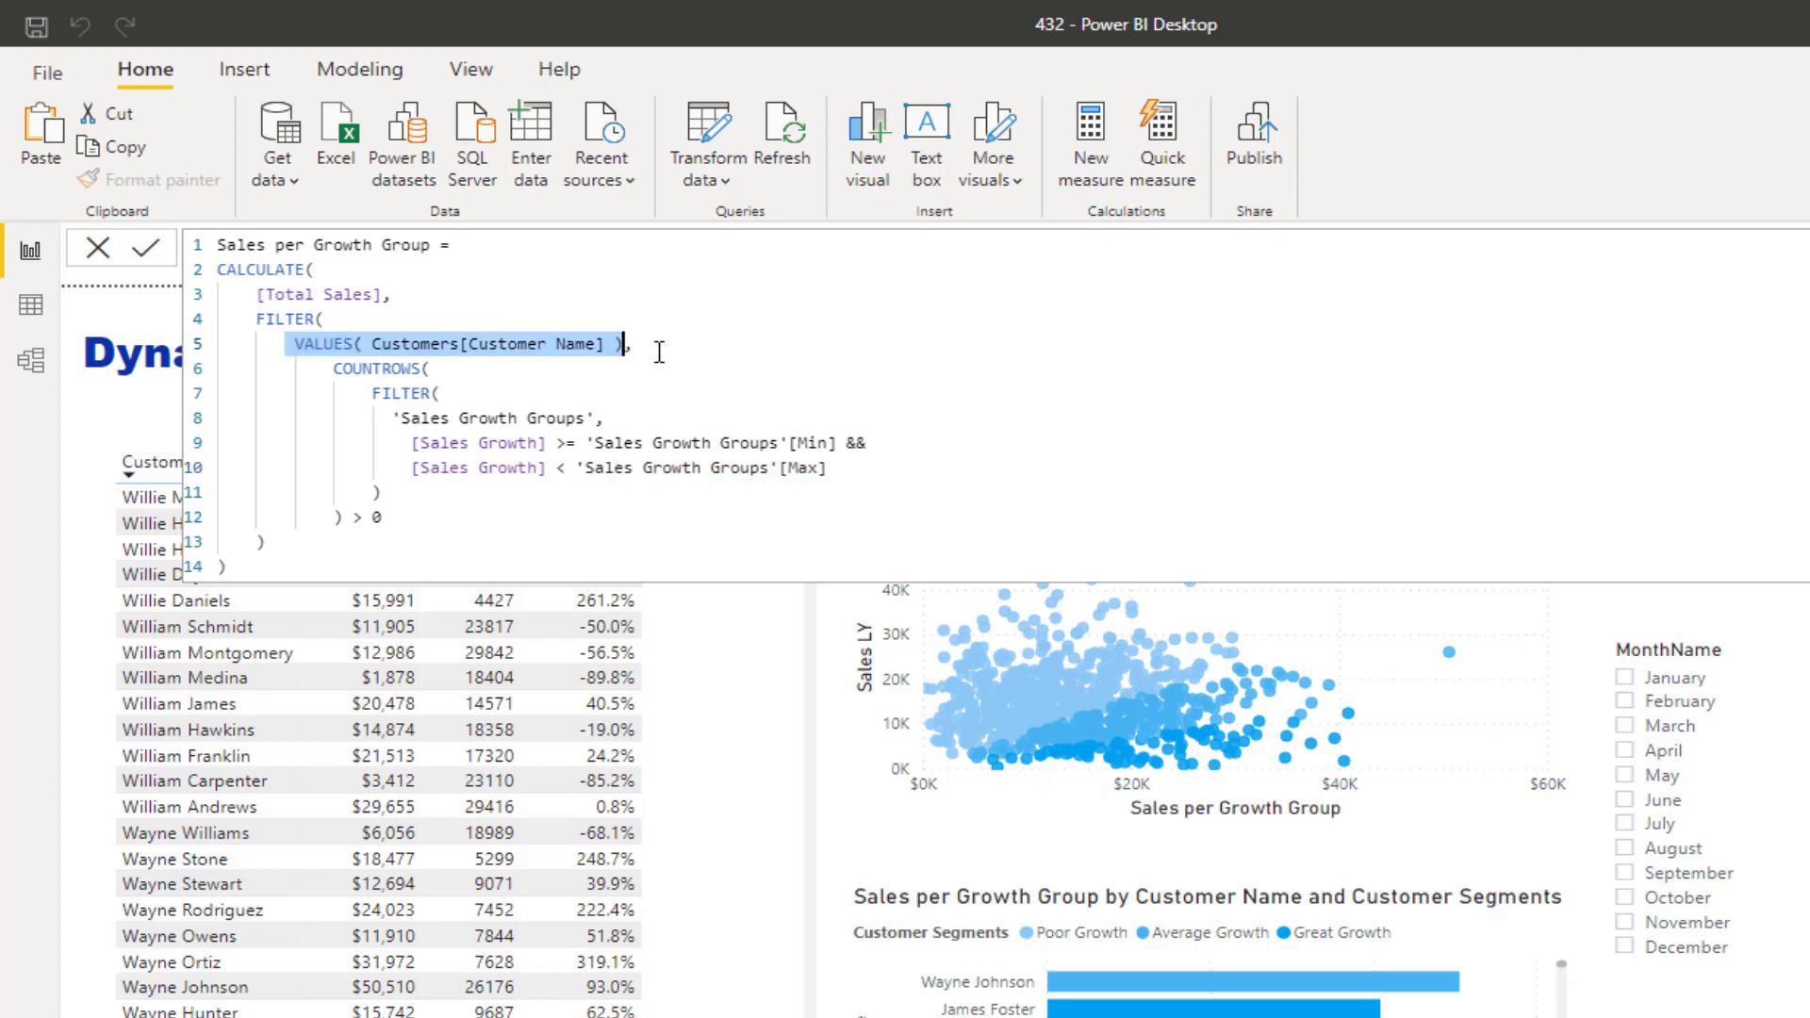
left_click_drag(394, 443, 558, 443)
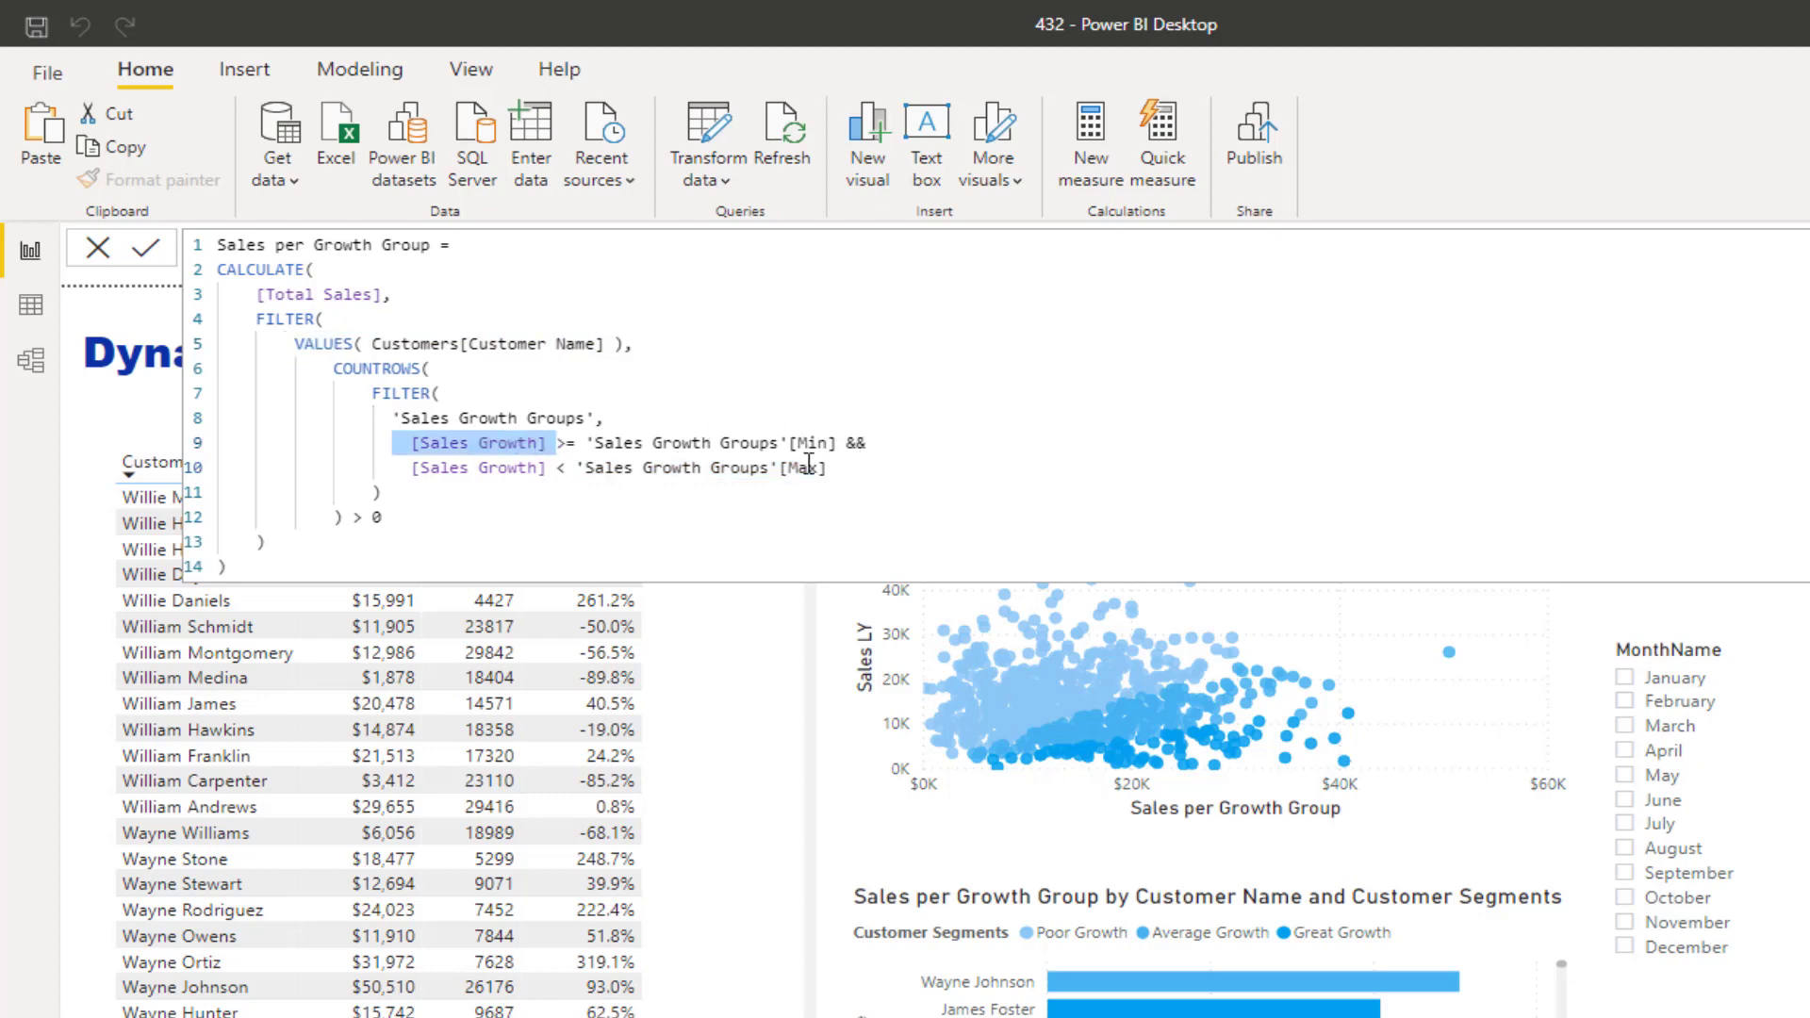
left_click_drag(380, 468, 545, 467)
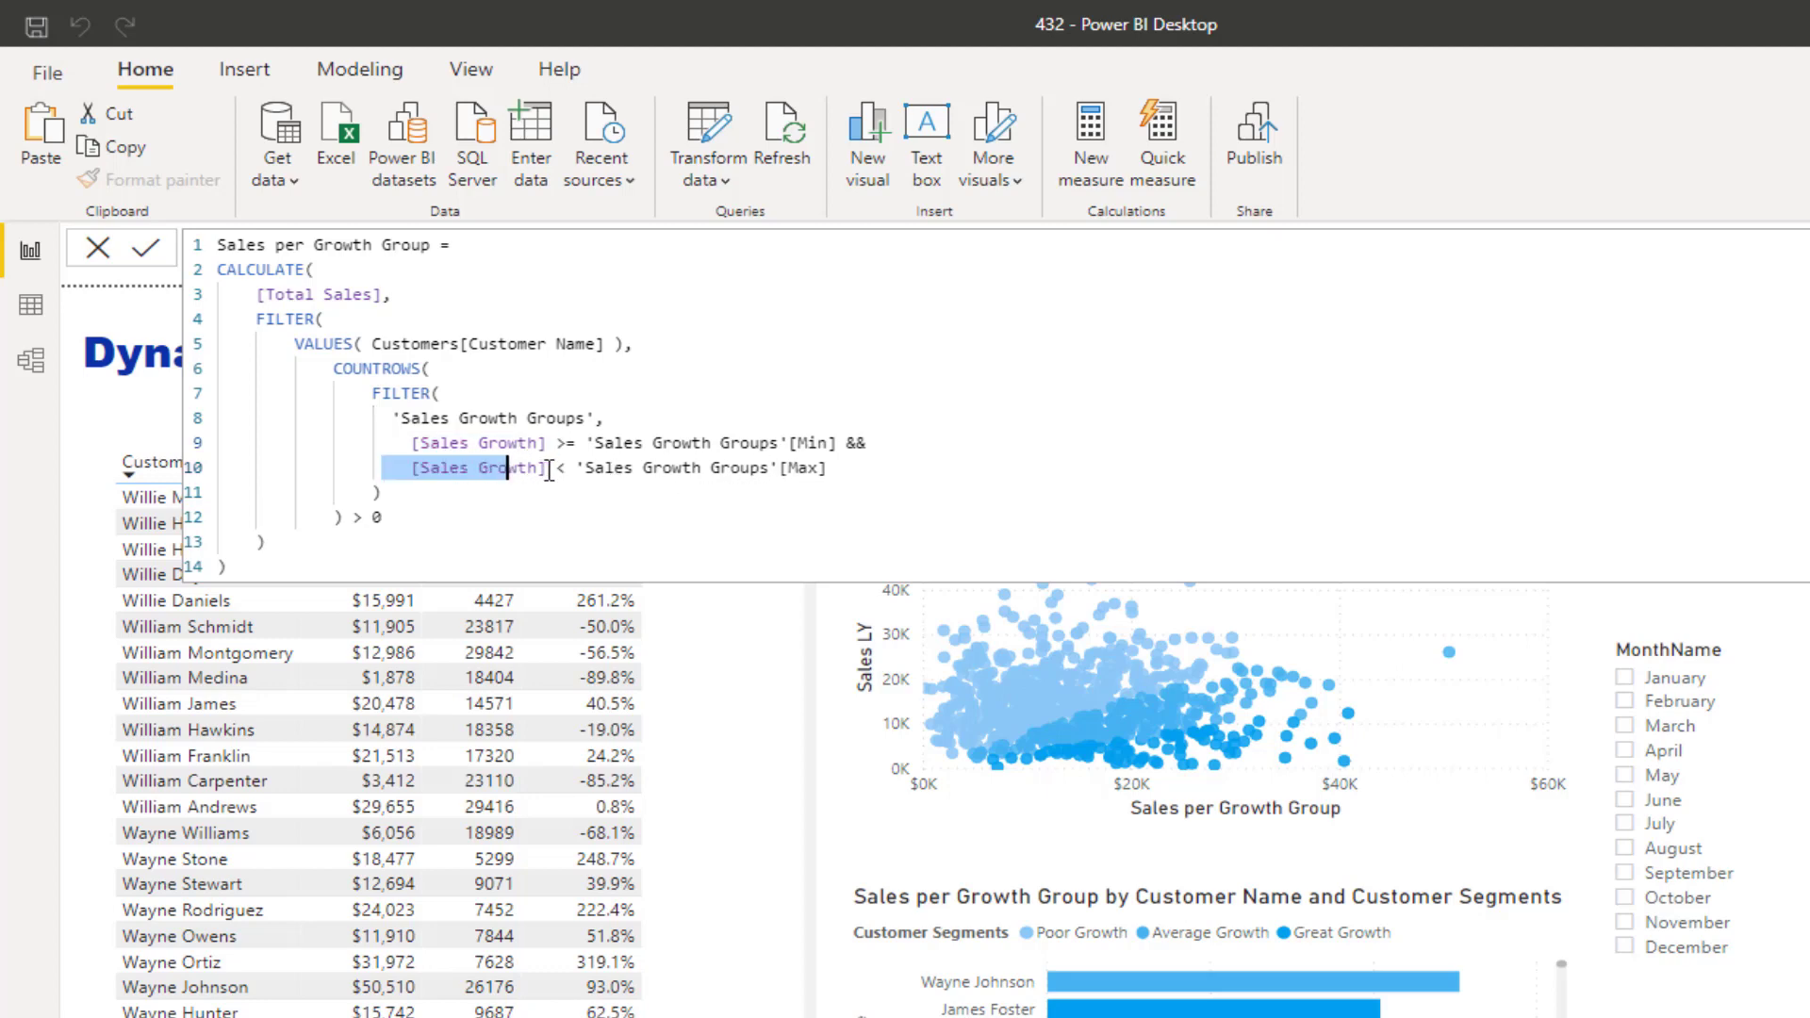
scroll(284, 788, "down", 10)
scroll(315, 770, "down", 5)
scroll(318, 769, "down", 7)
left_click_drag(243, 294, 461, 291)
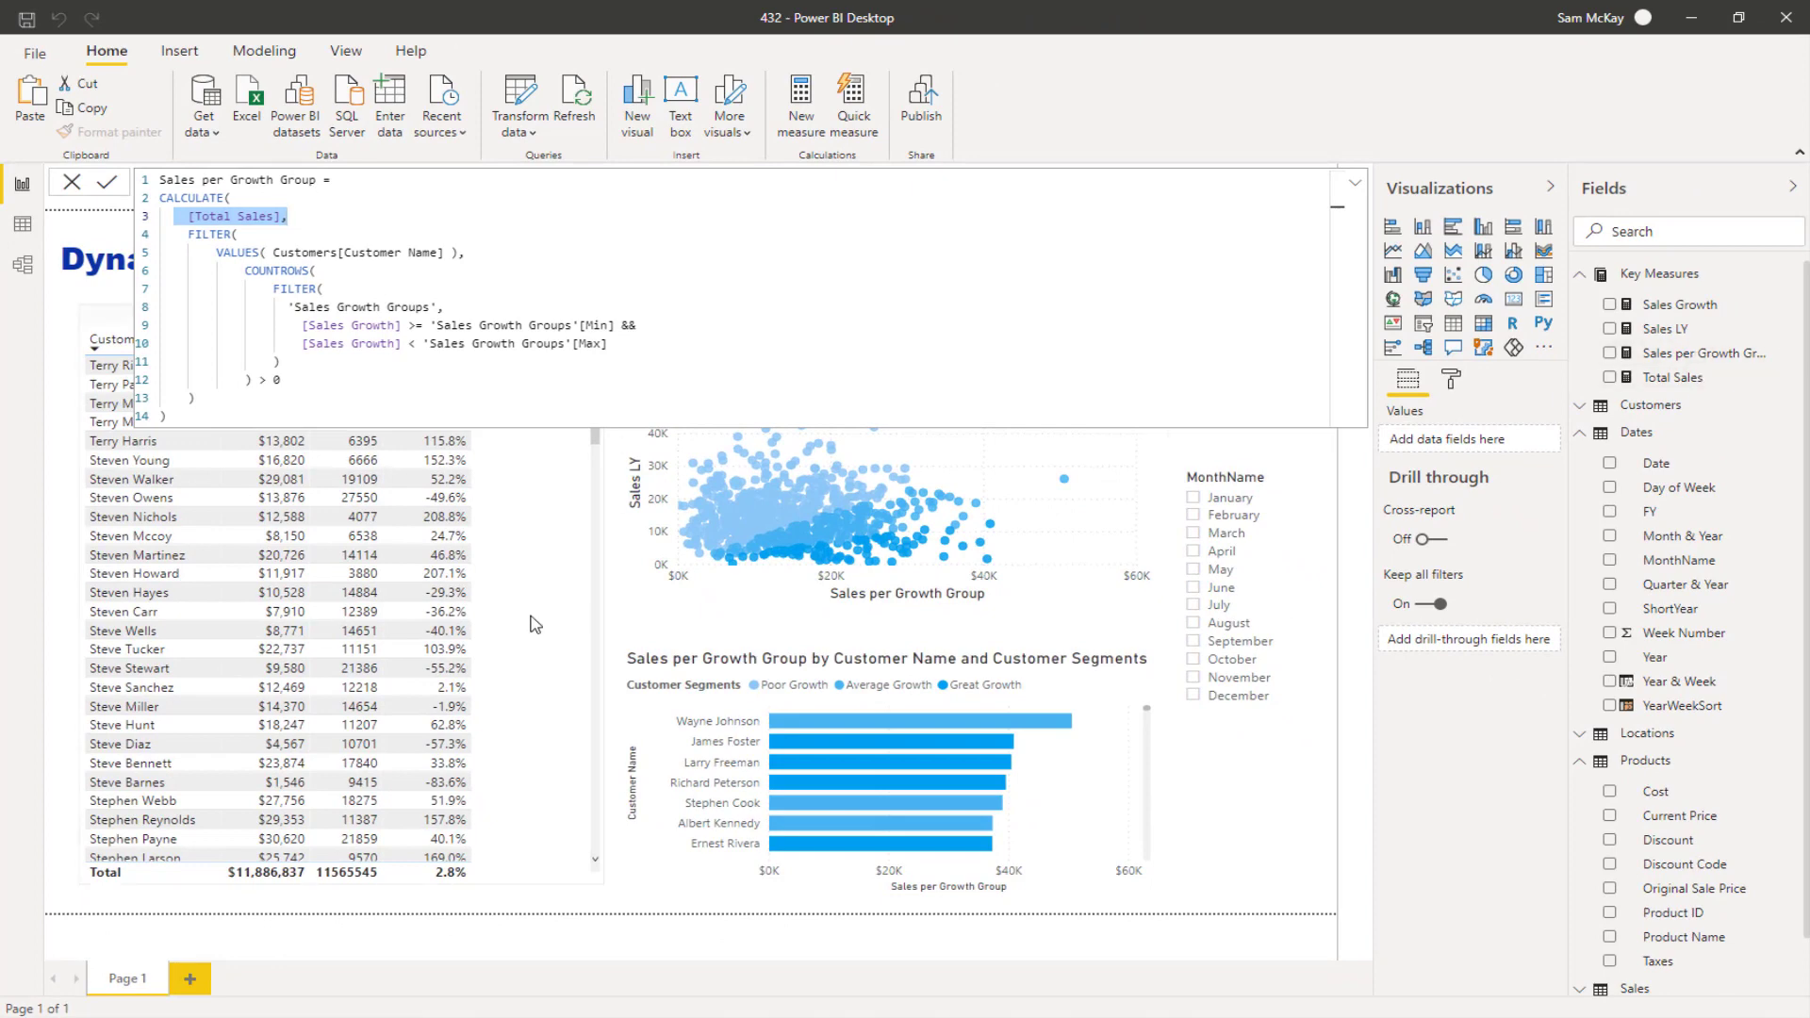
Widen the customer table visual slightly
left_click(519, 626)
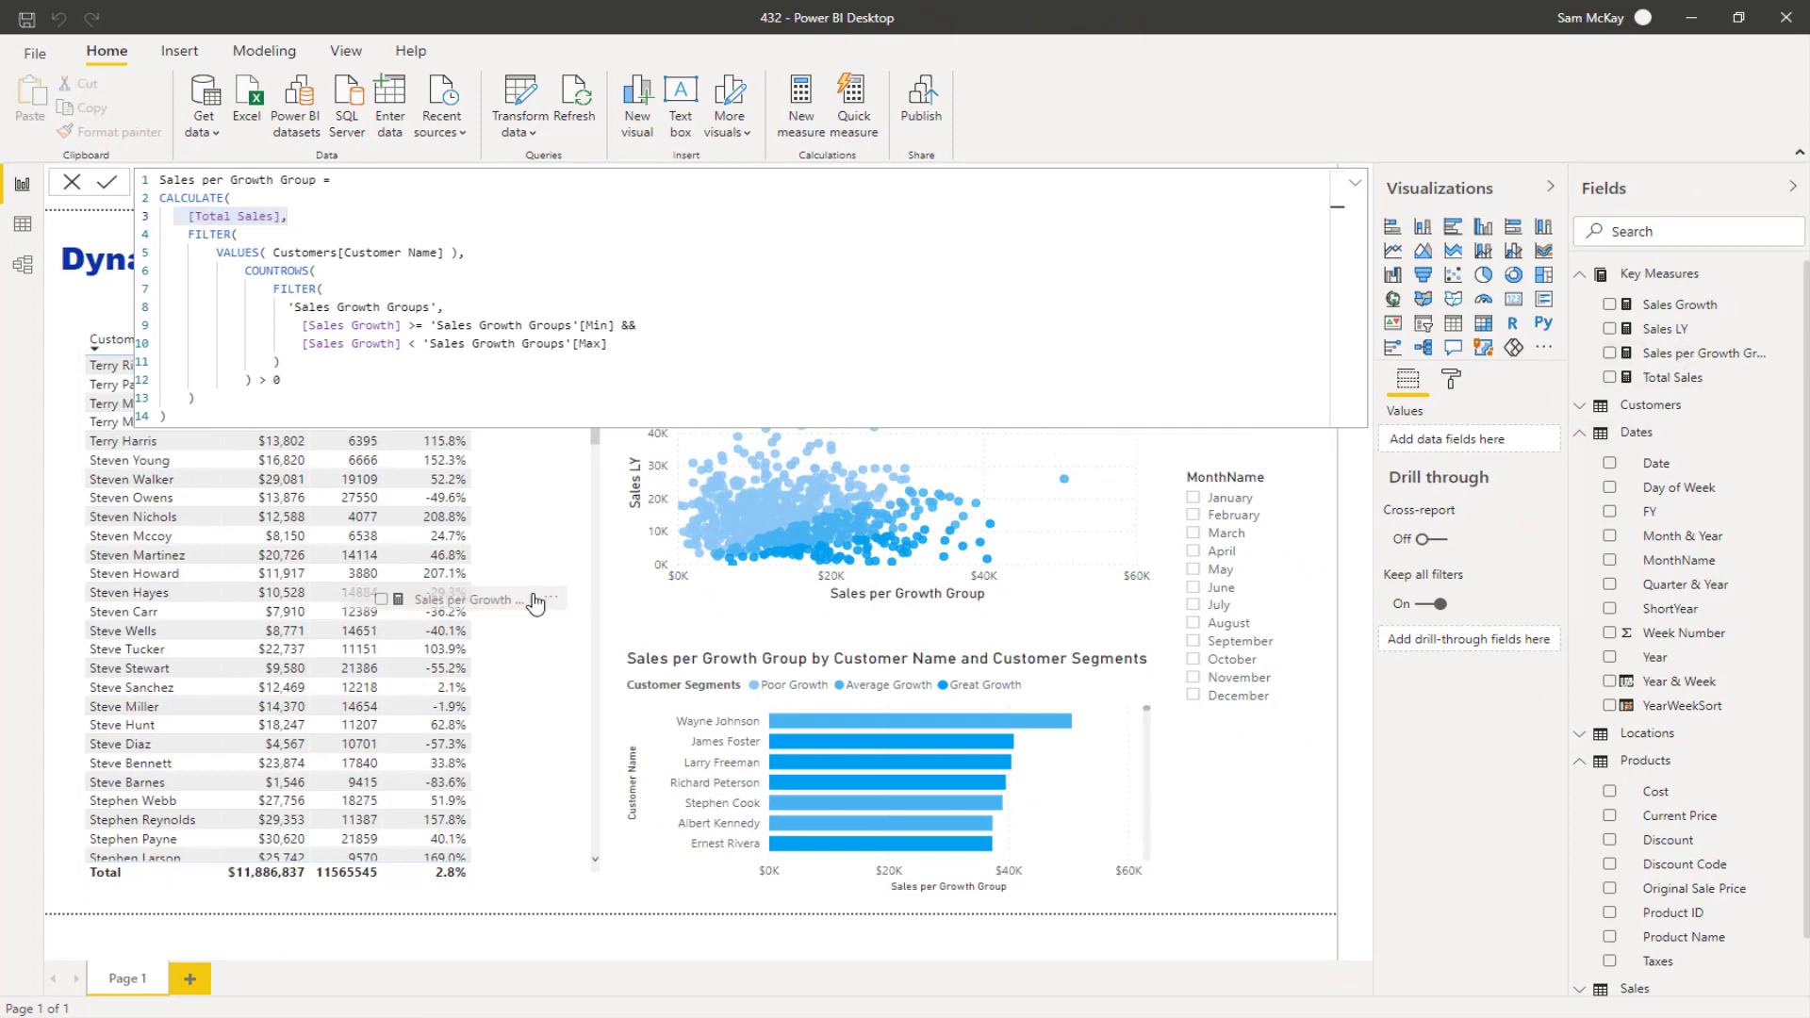
left_click(540, 612)
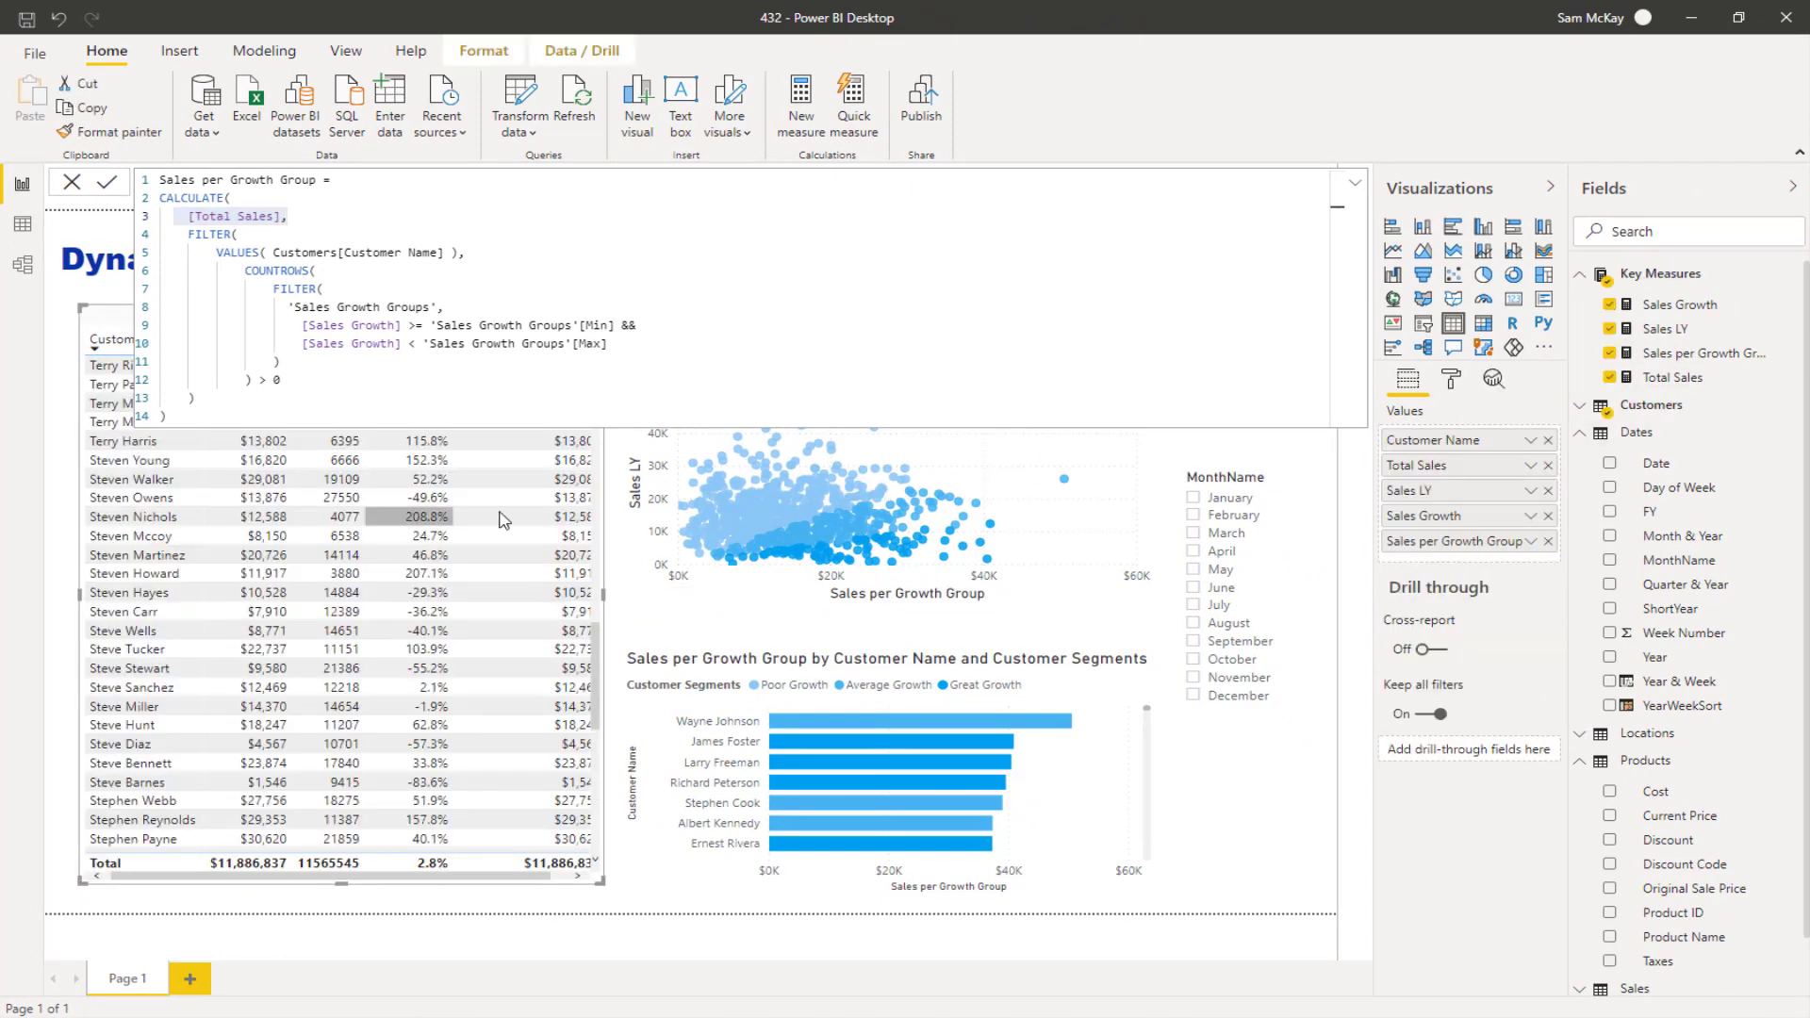
left_click_drag(601, 595, 630, 610)
Highlight the inner FILTER conditions, then collapse the formula to a single line
left_click_drag(607, 343, 298, 306)
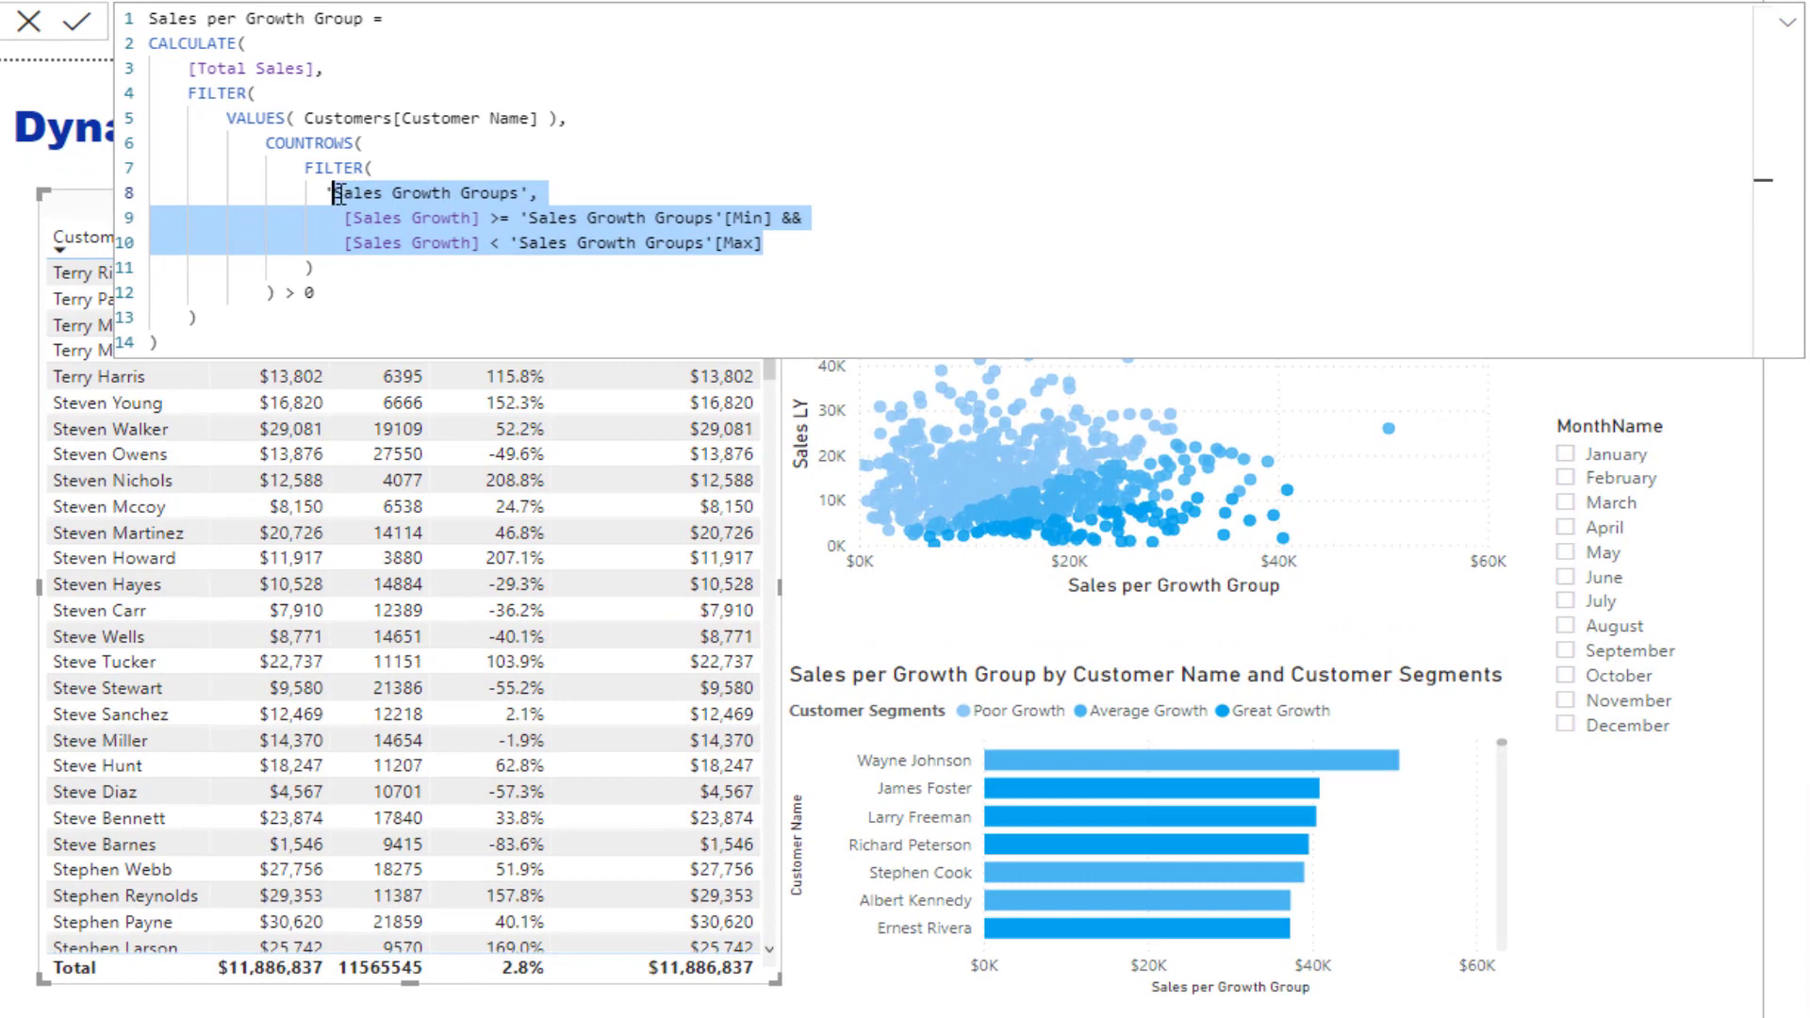
left_click_drag(337, 194, 304, 167)
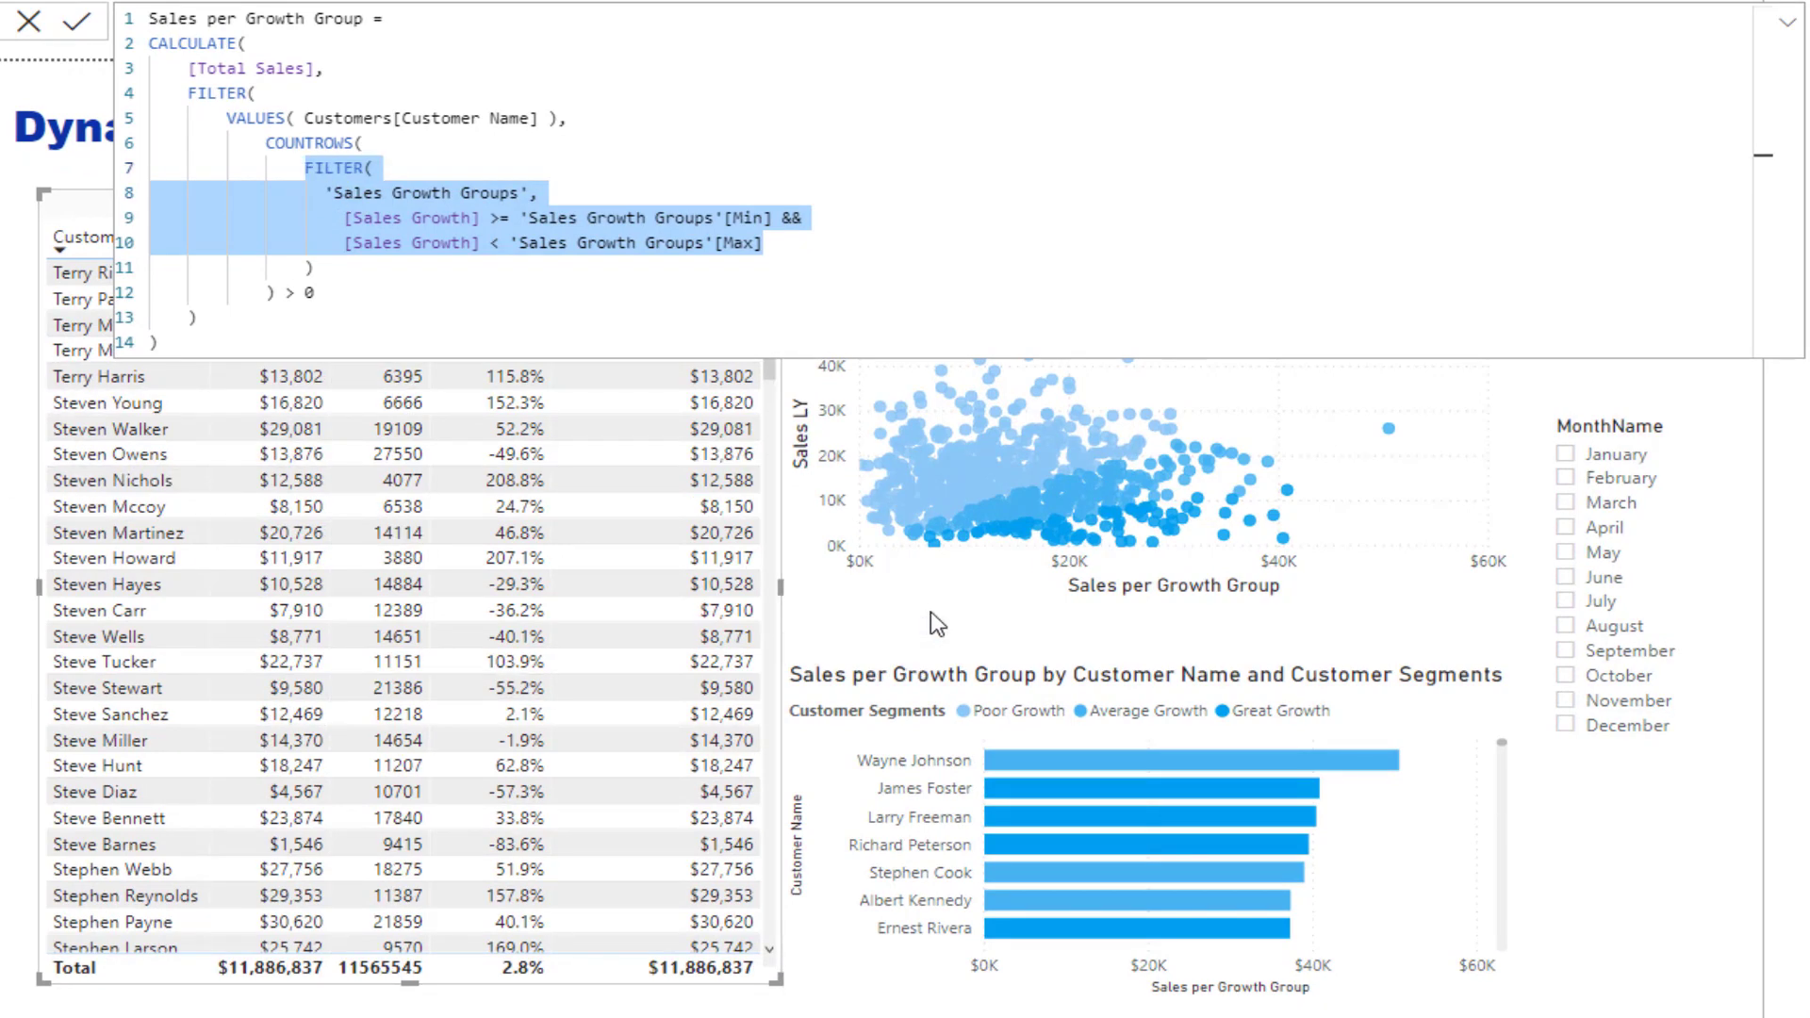
left_click(952, 598)
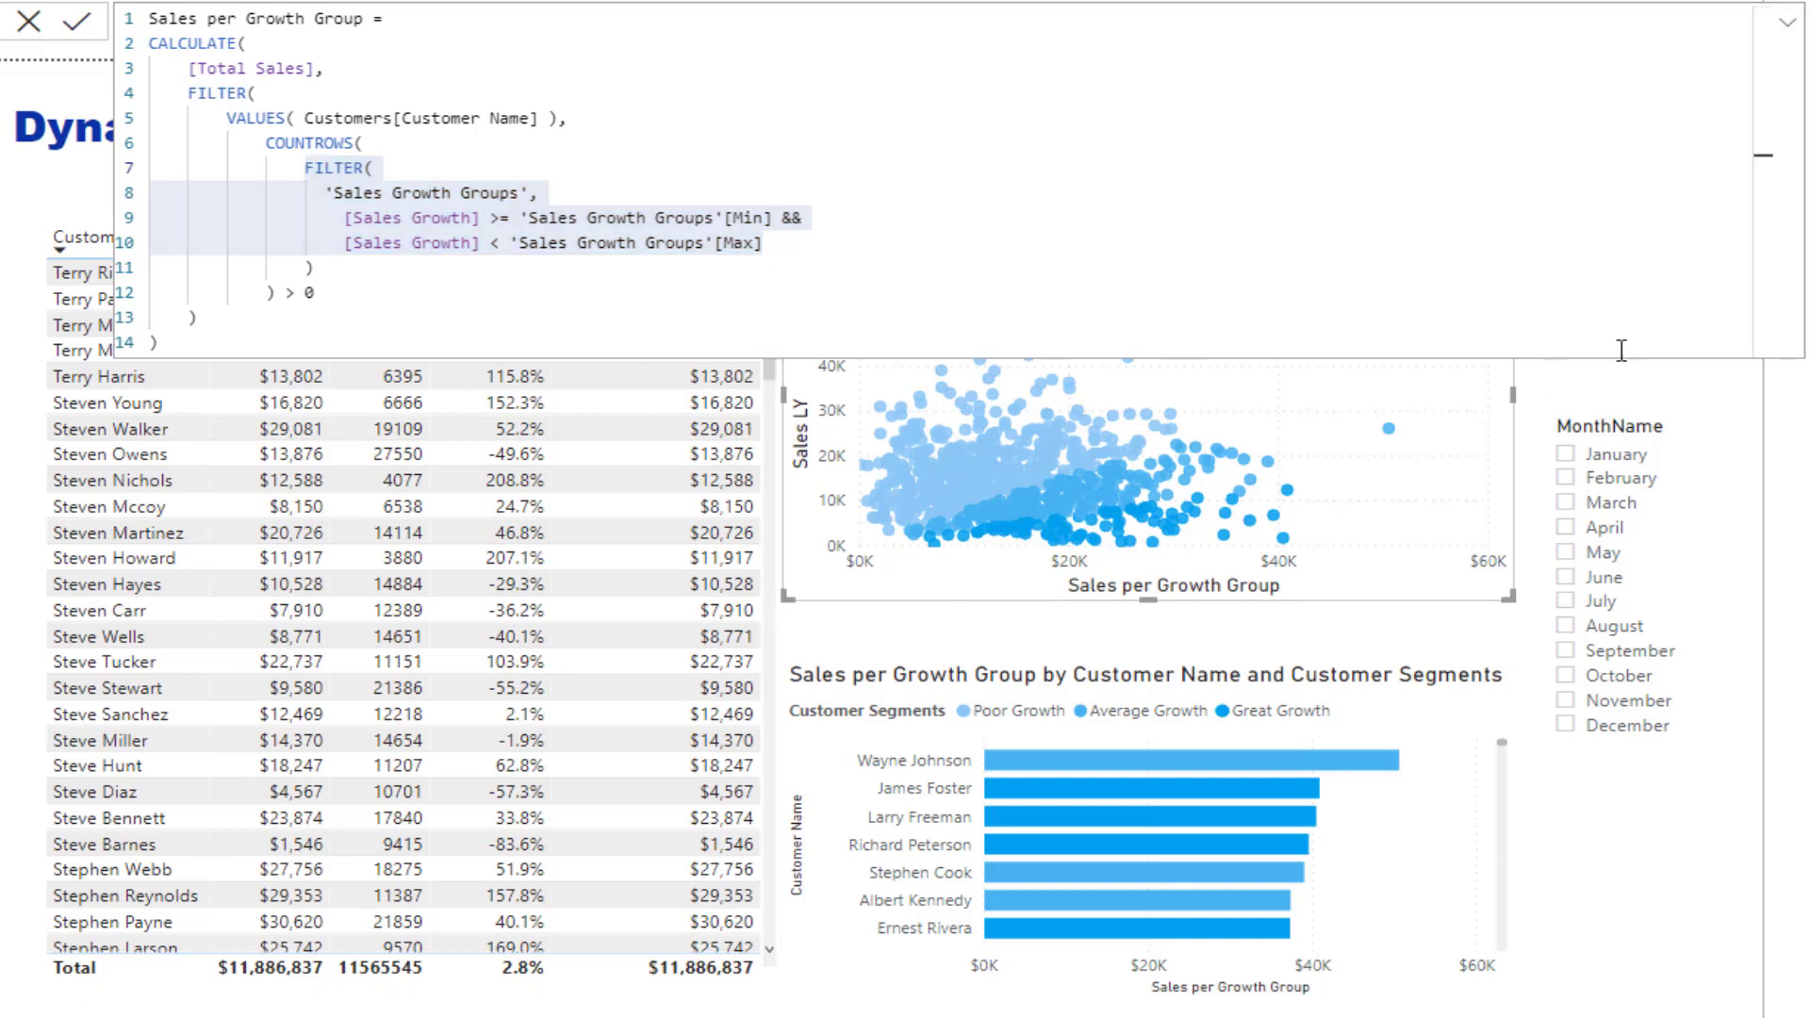
left_click(1786, 23)
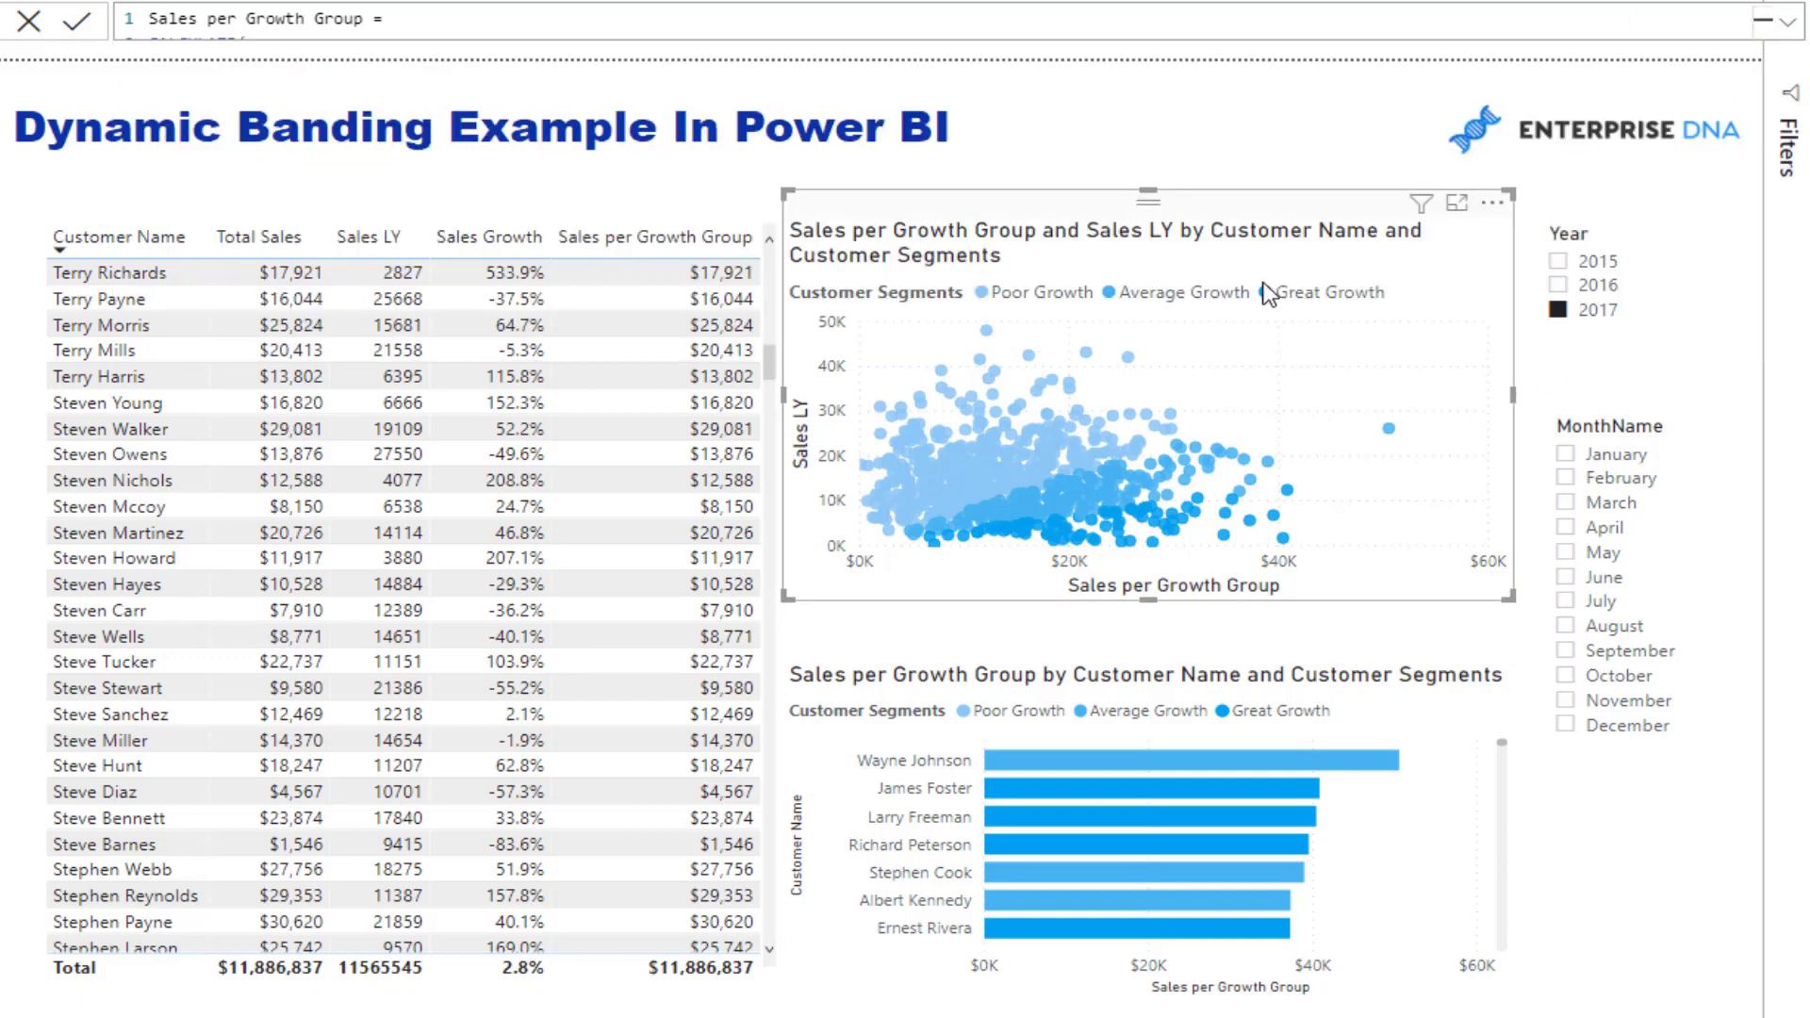
Show the scatter chart in Focus mode, collapsing Dates and Products and expanding Sales Growth Groups
left_click(1457, 202)
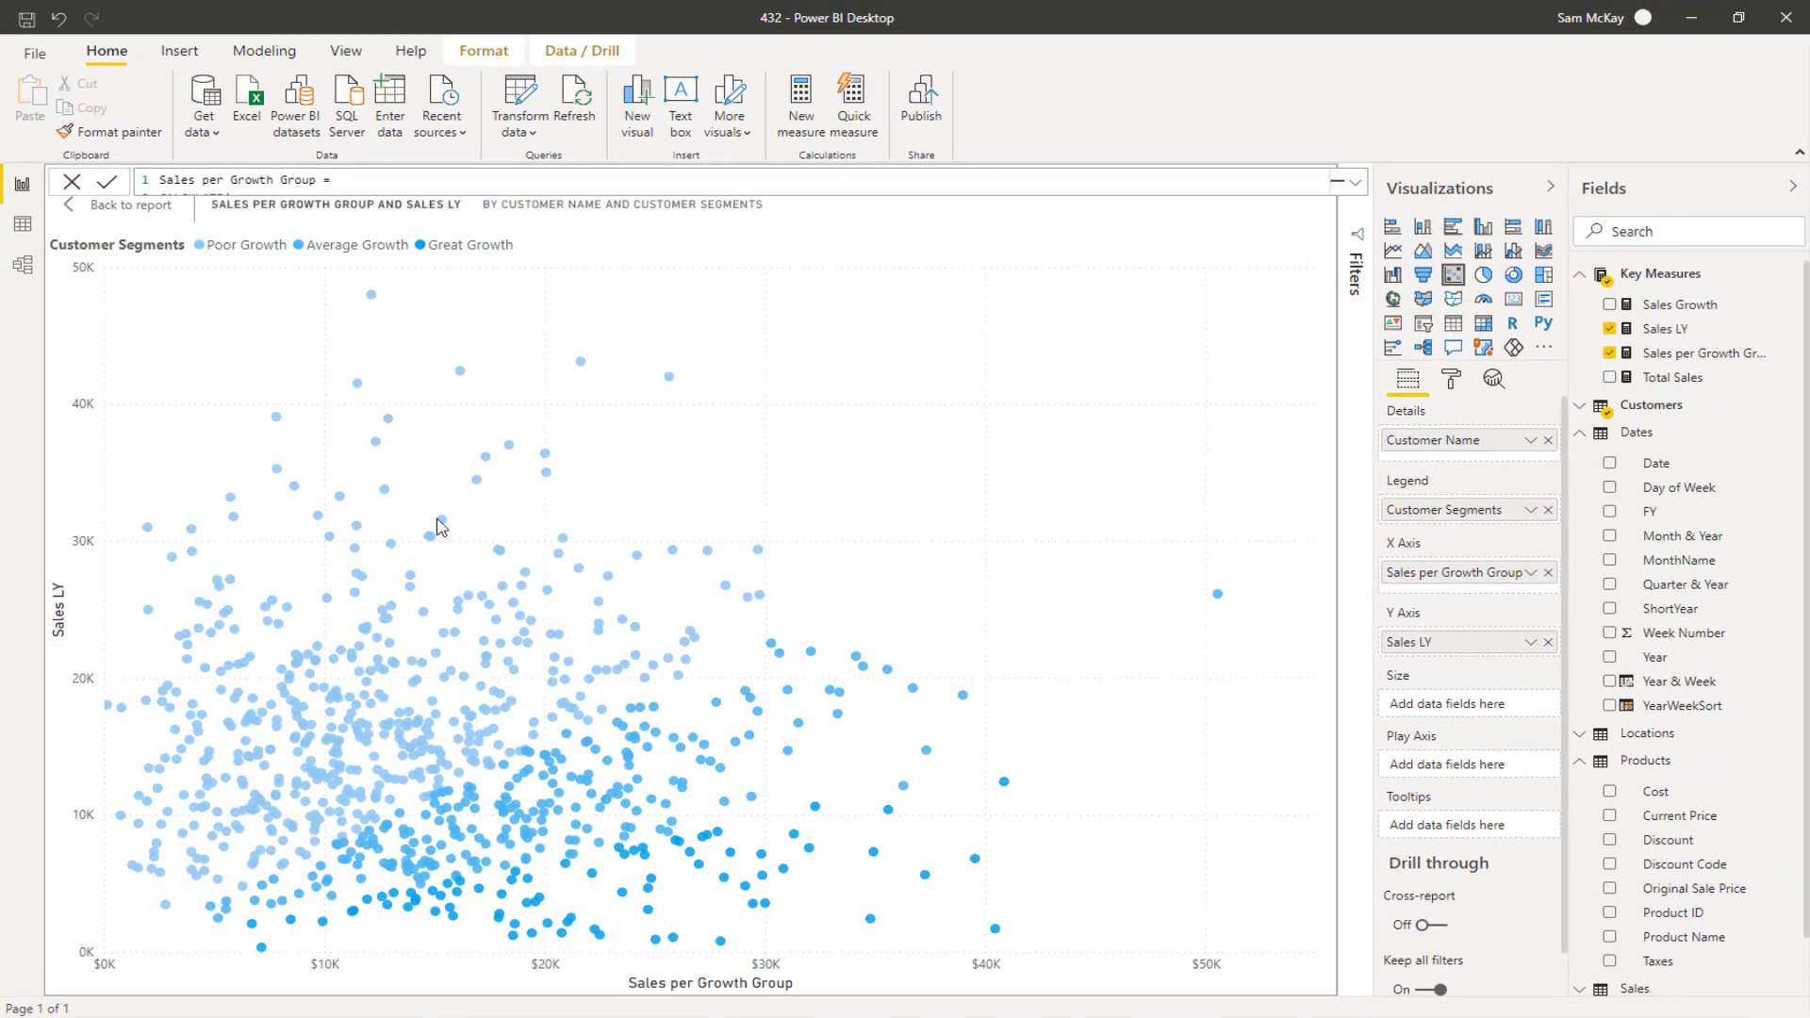
left_click(1591, 432)
left_click(1590, 486)
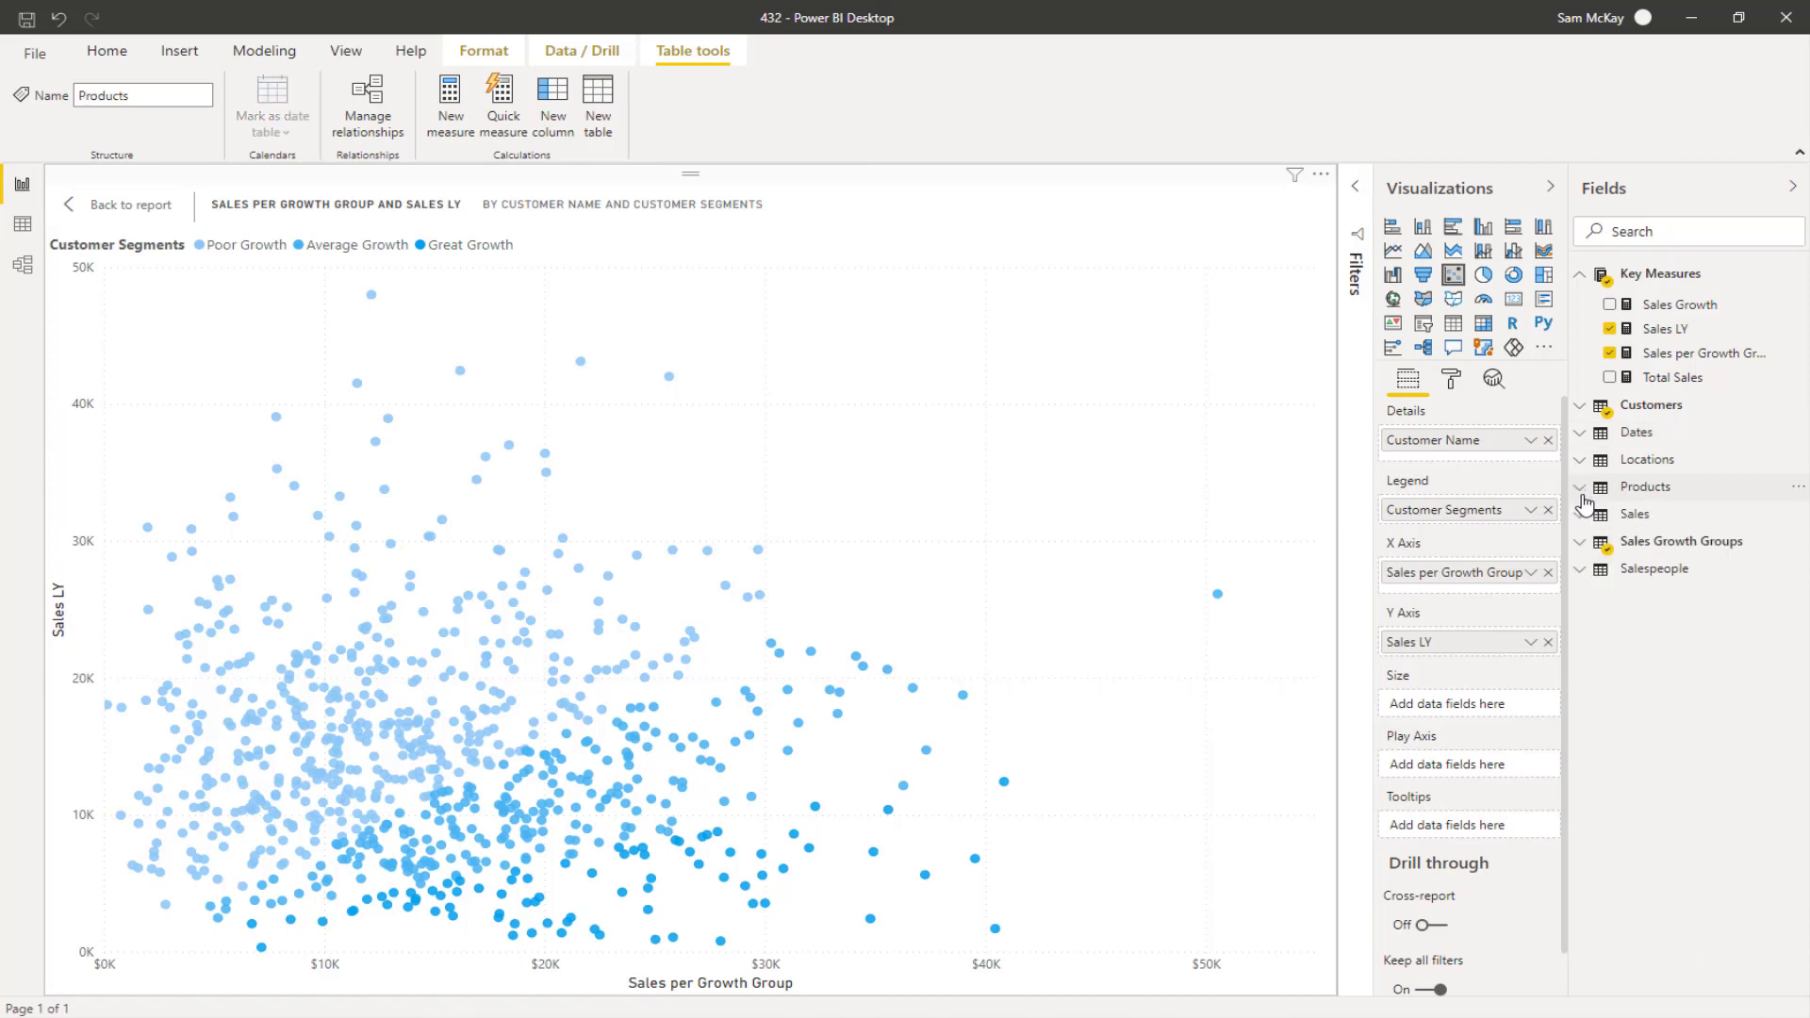
left_click(1647, 544)
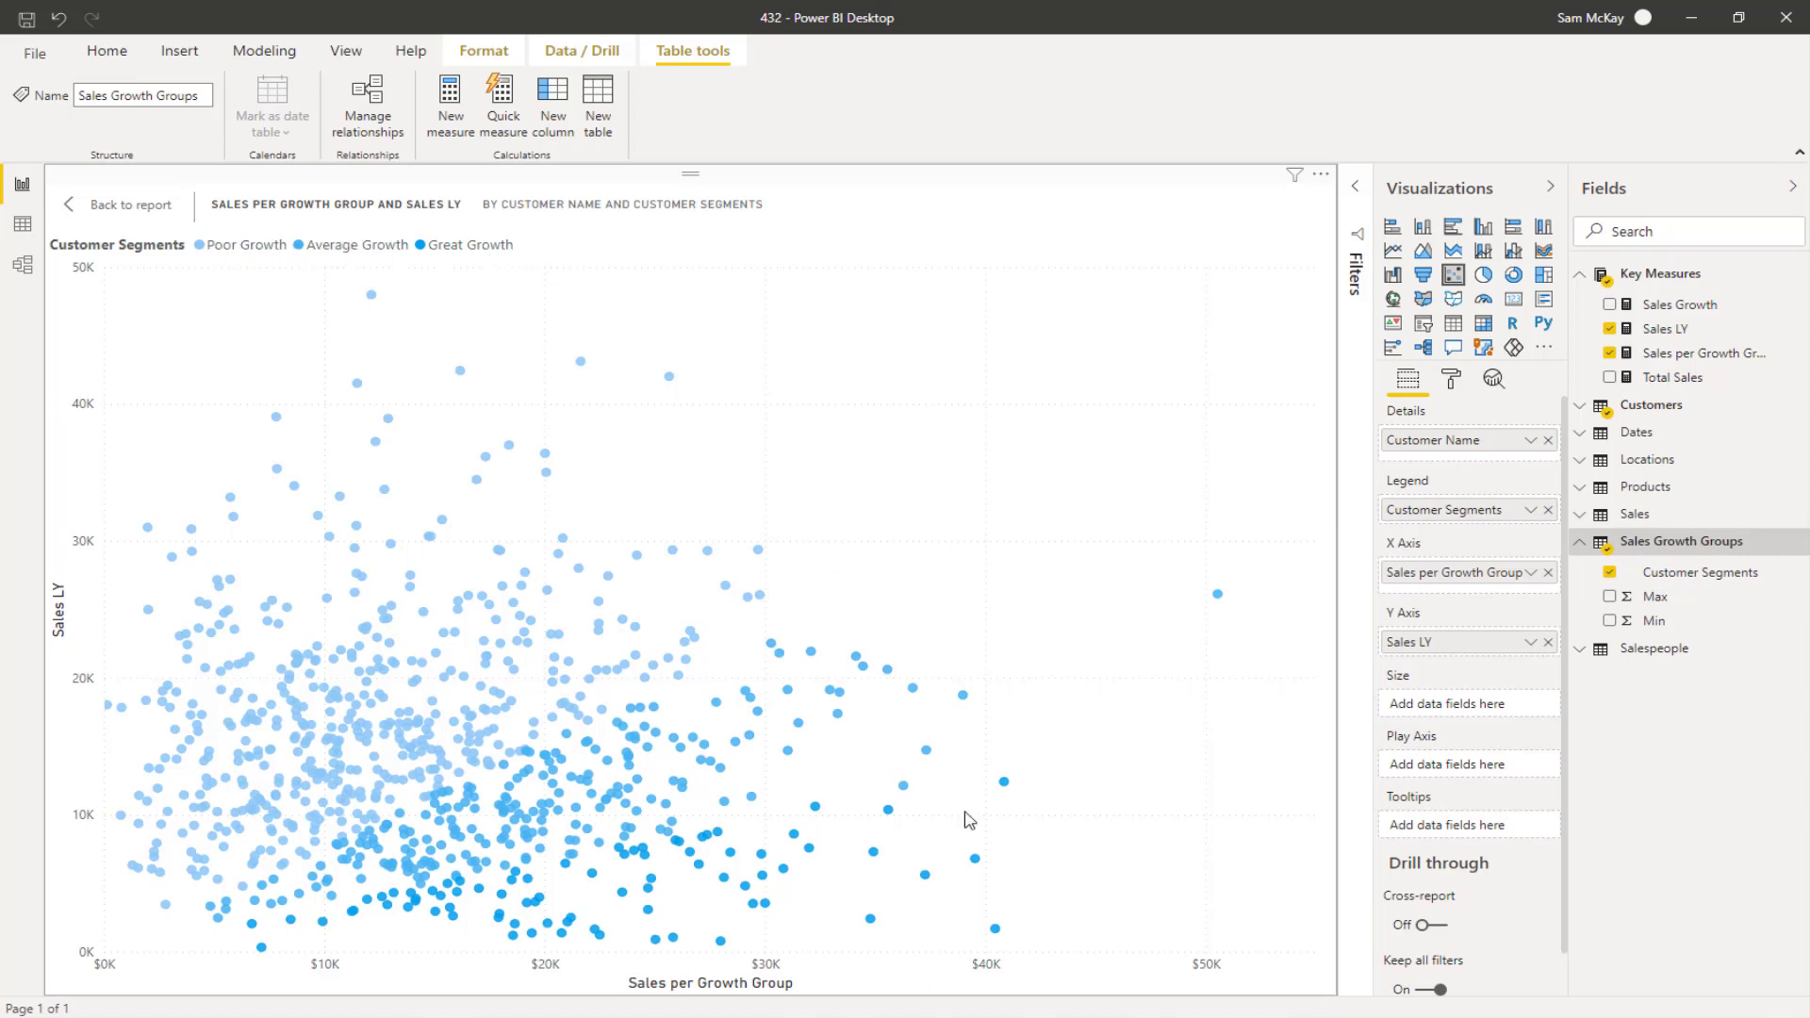
Expand the Sales per Growth Group DAX to review its table reference and customer iteration, then collapse it
left_click(1652, 354)
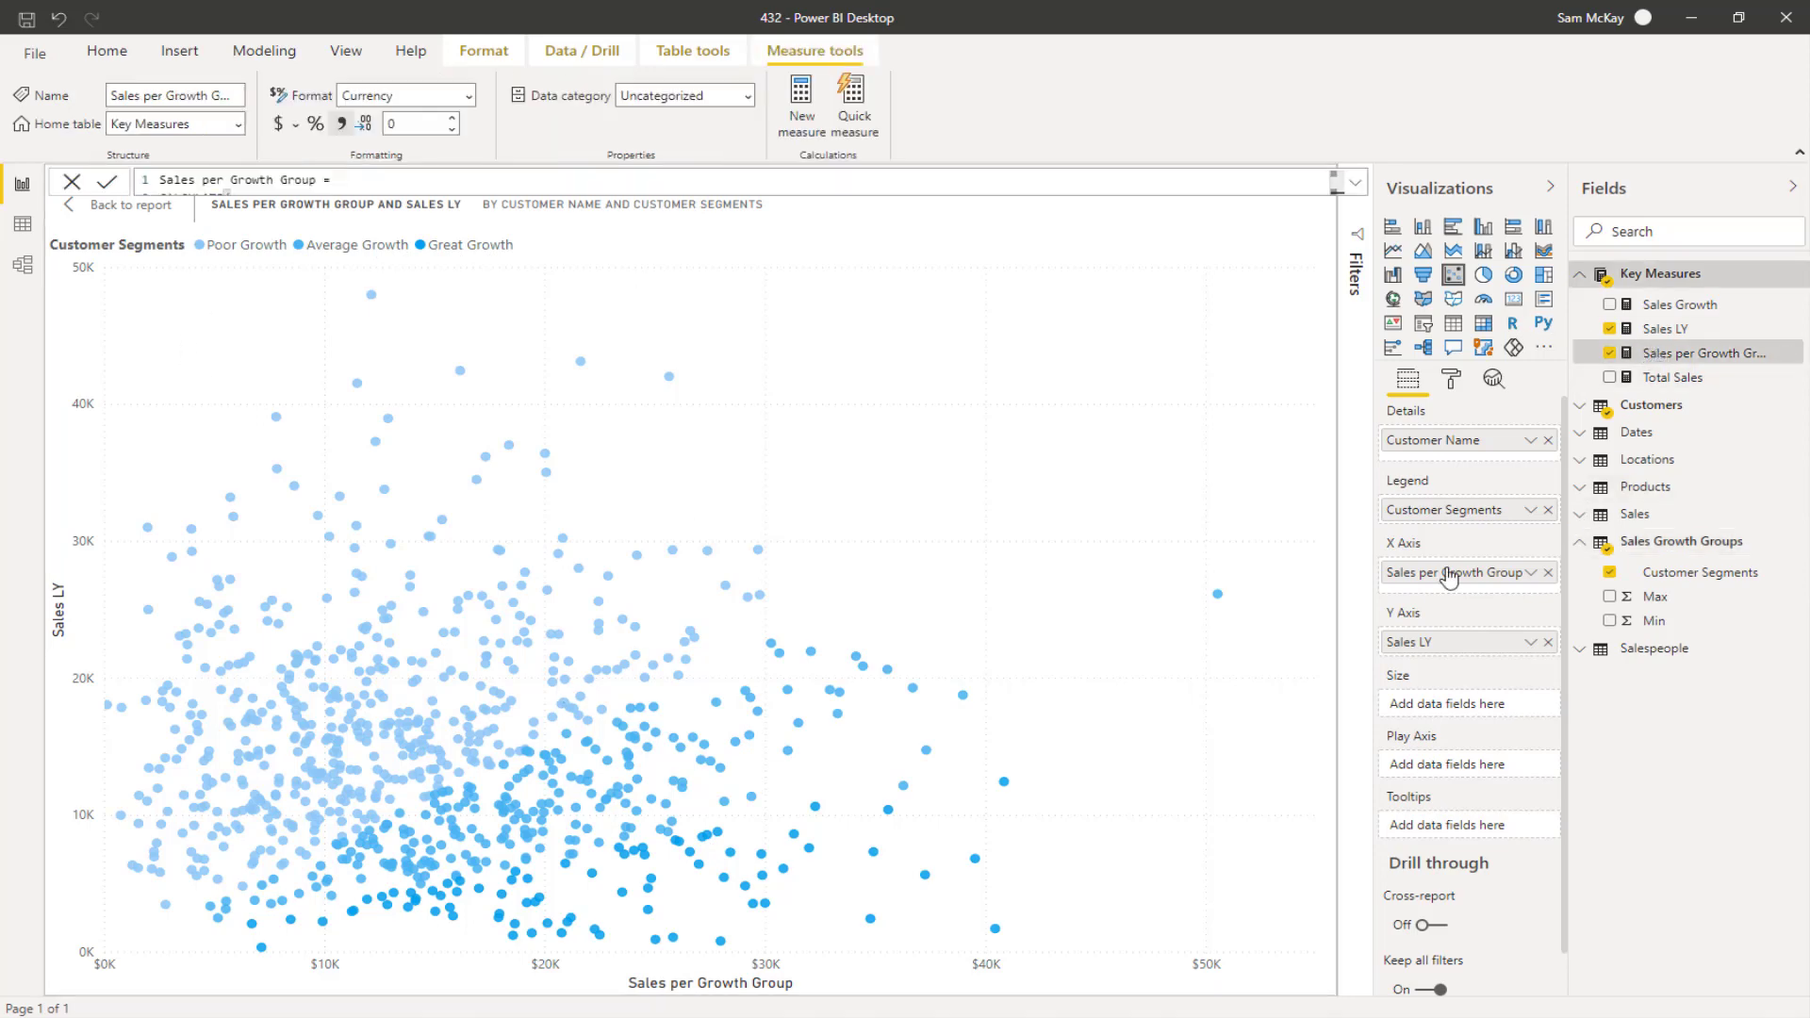
left_click(1354, 183)
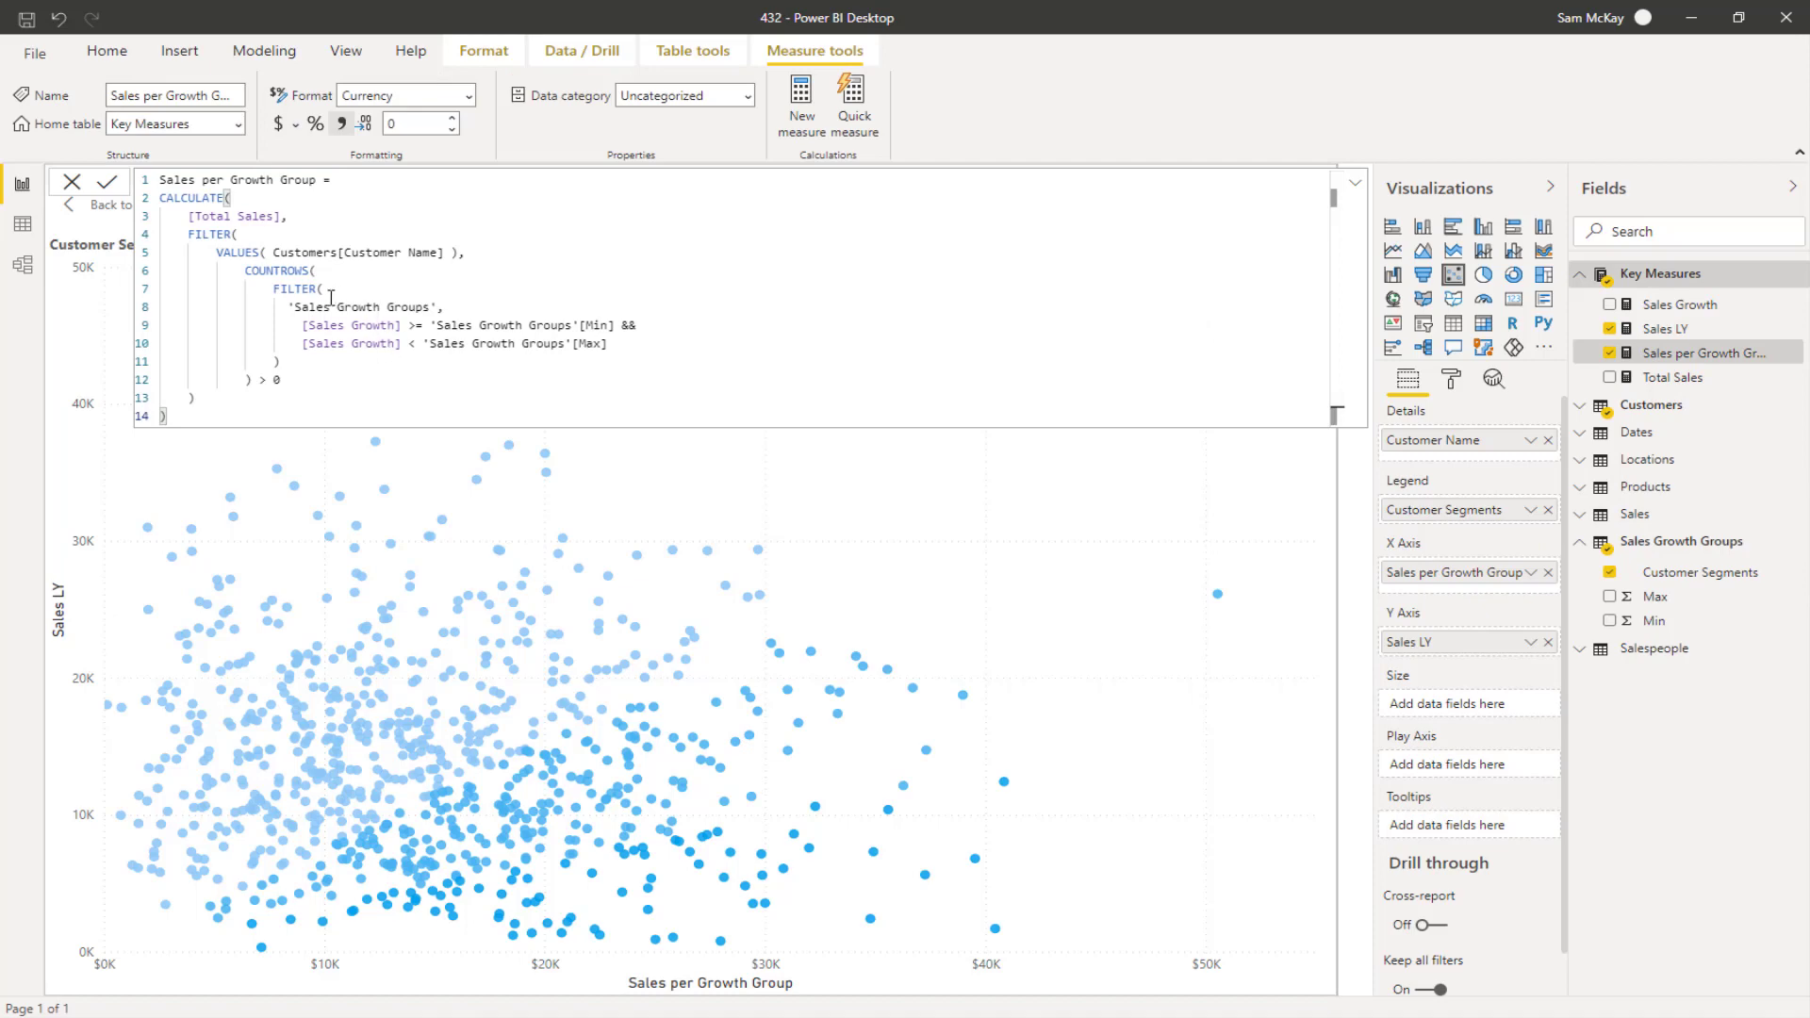
left_click_drag(286, 307, 469, 305)
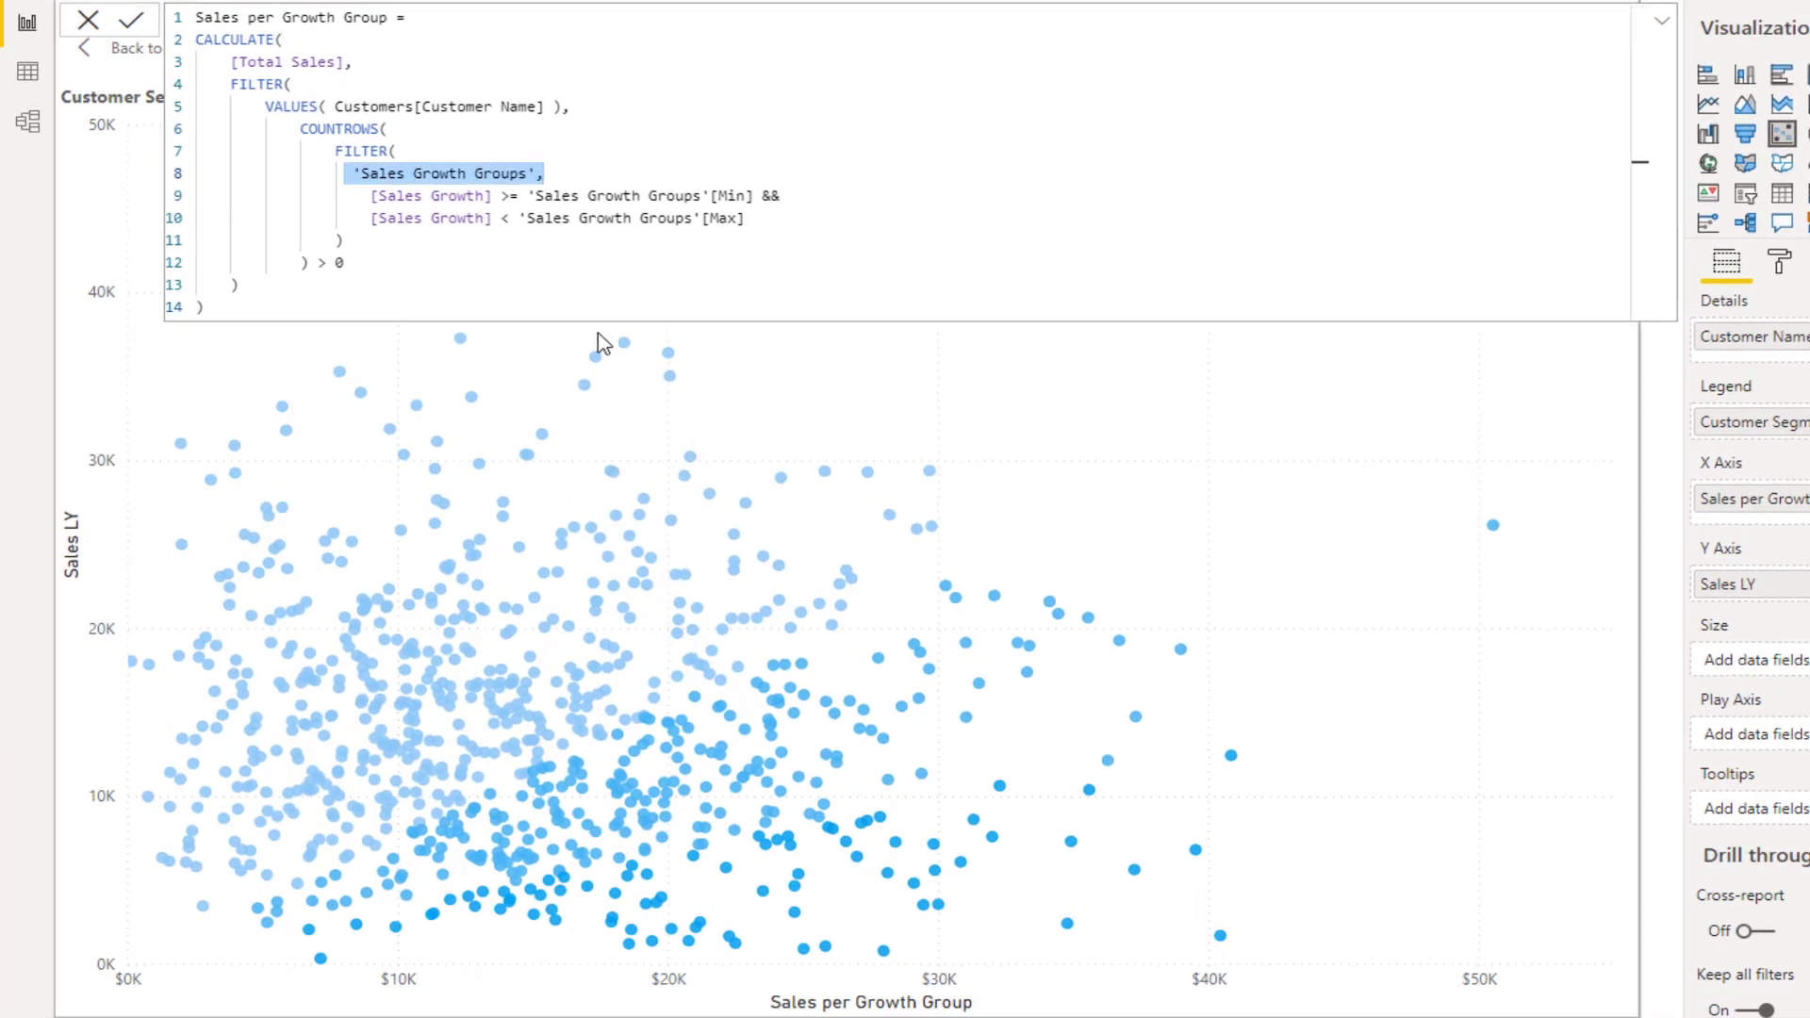
left_click(1661, 23)
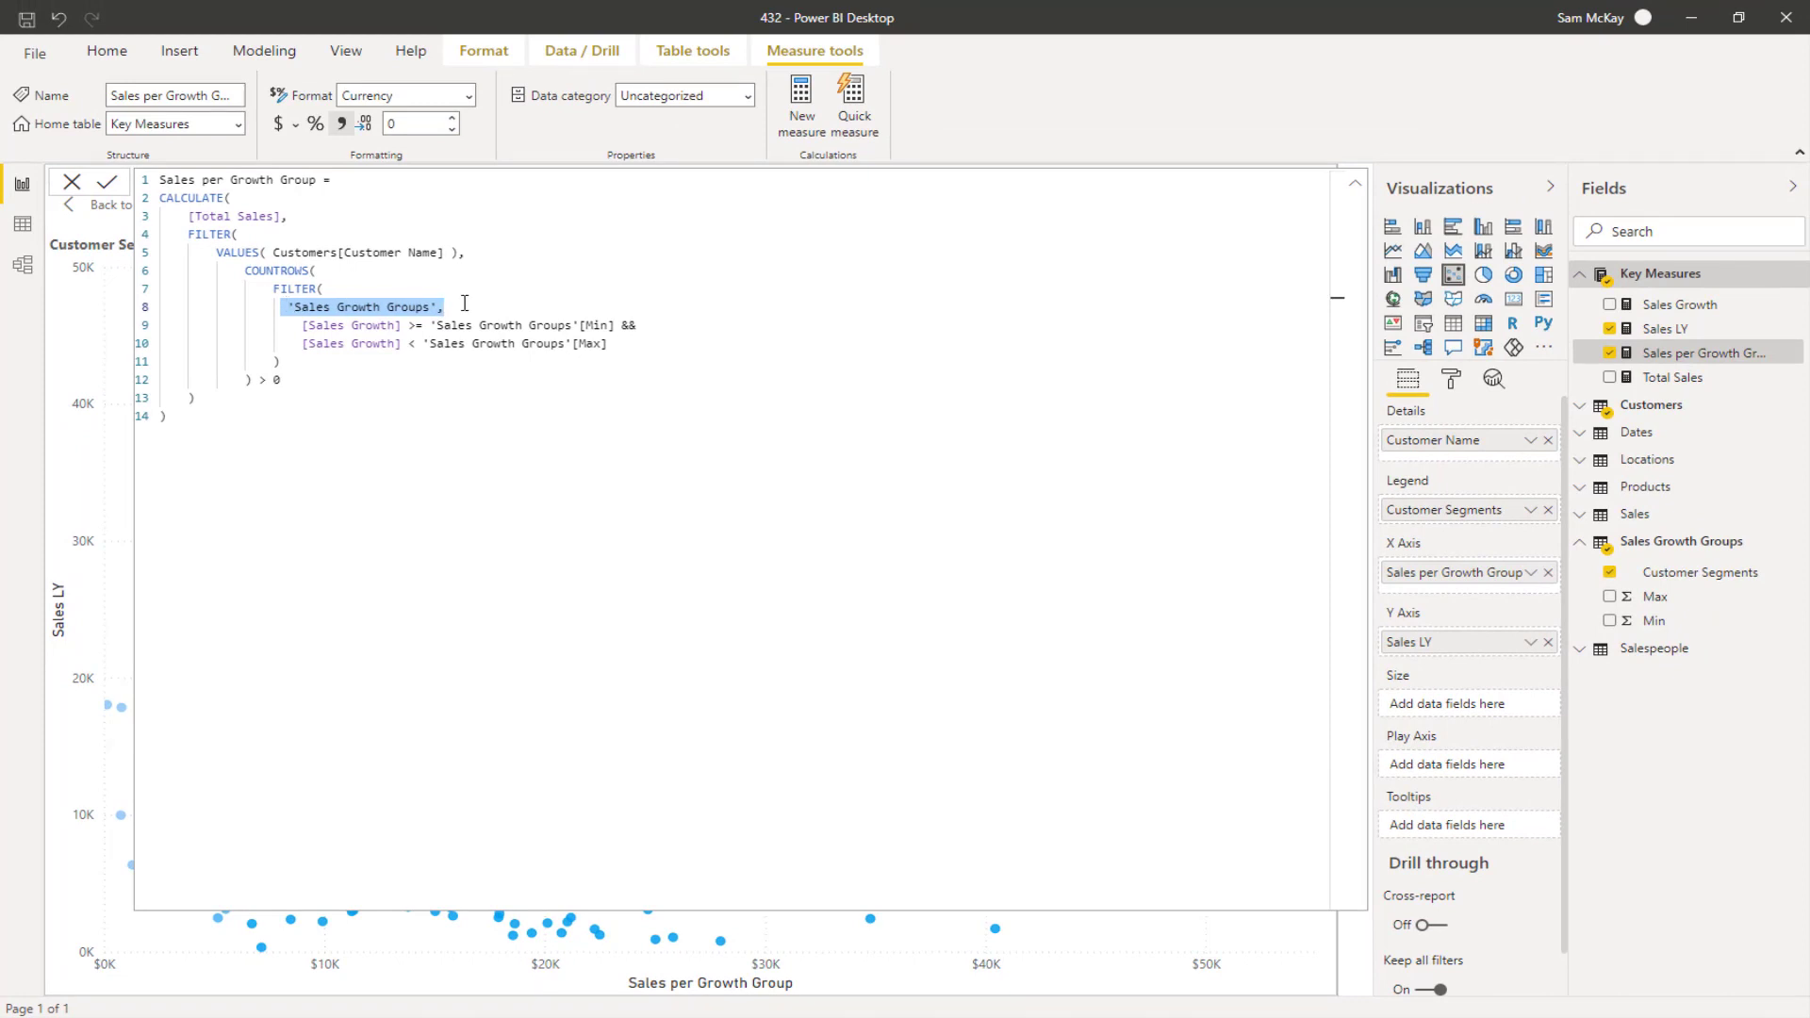
left_click_drag(190, 256, 1456, 218)
left_click(1353, 193)
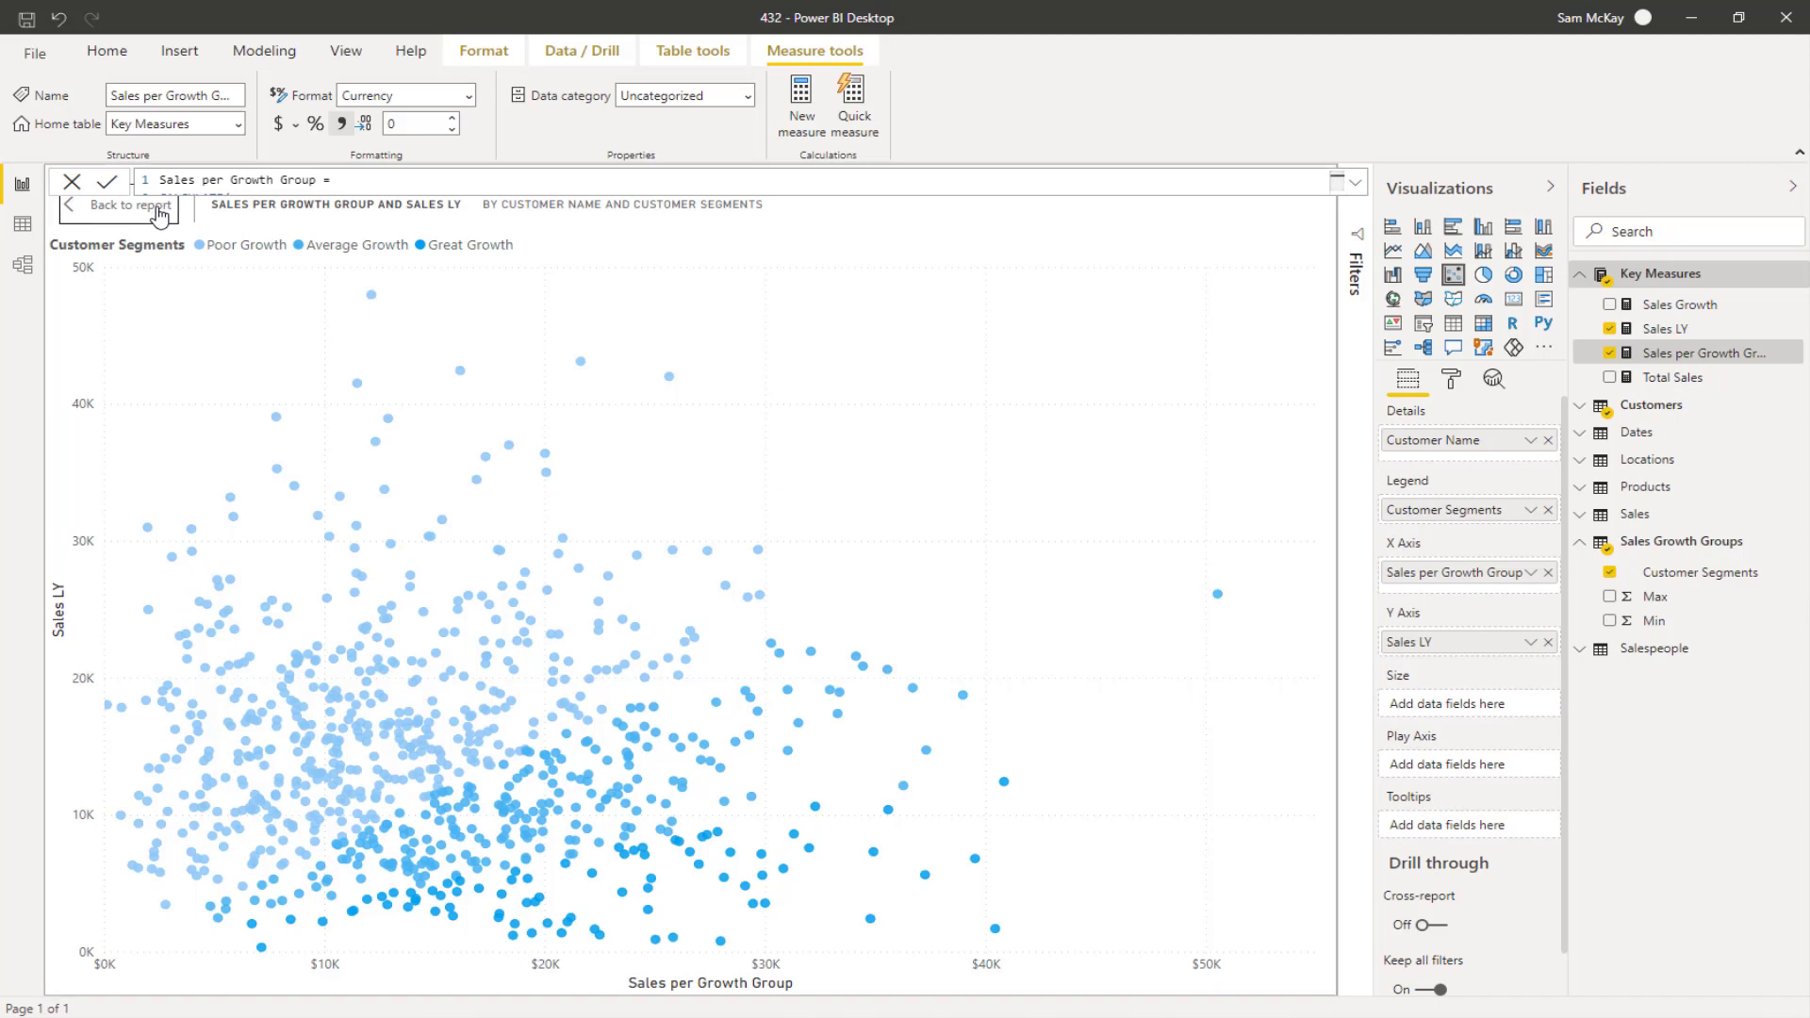
Return to the report, select the customer table and expand the Sales per Growth Group formula
left_click(217, 209)
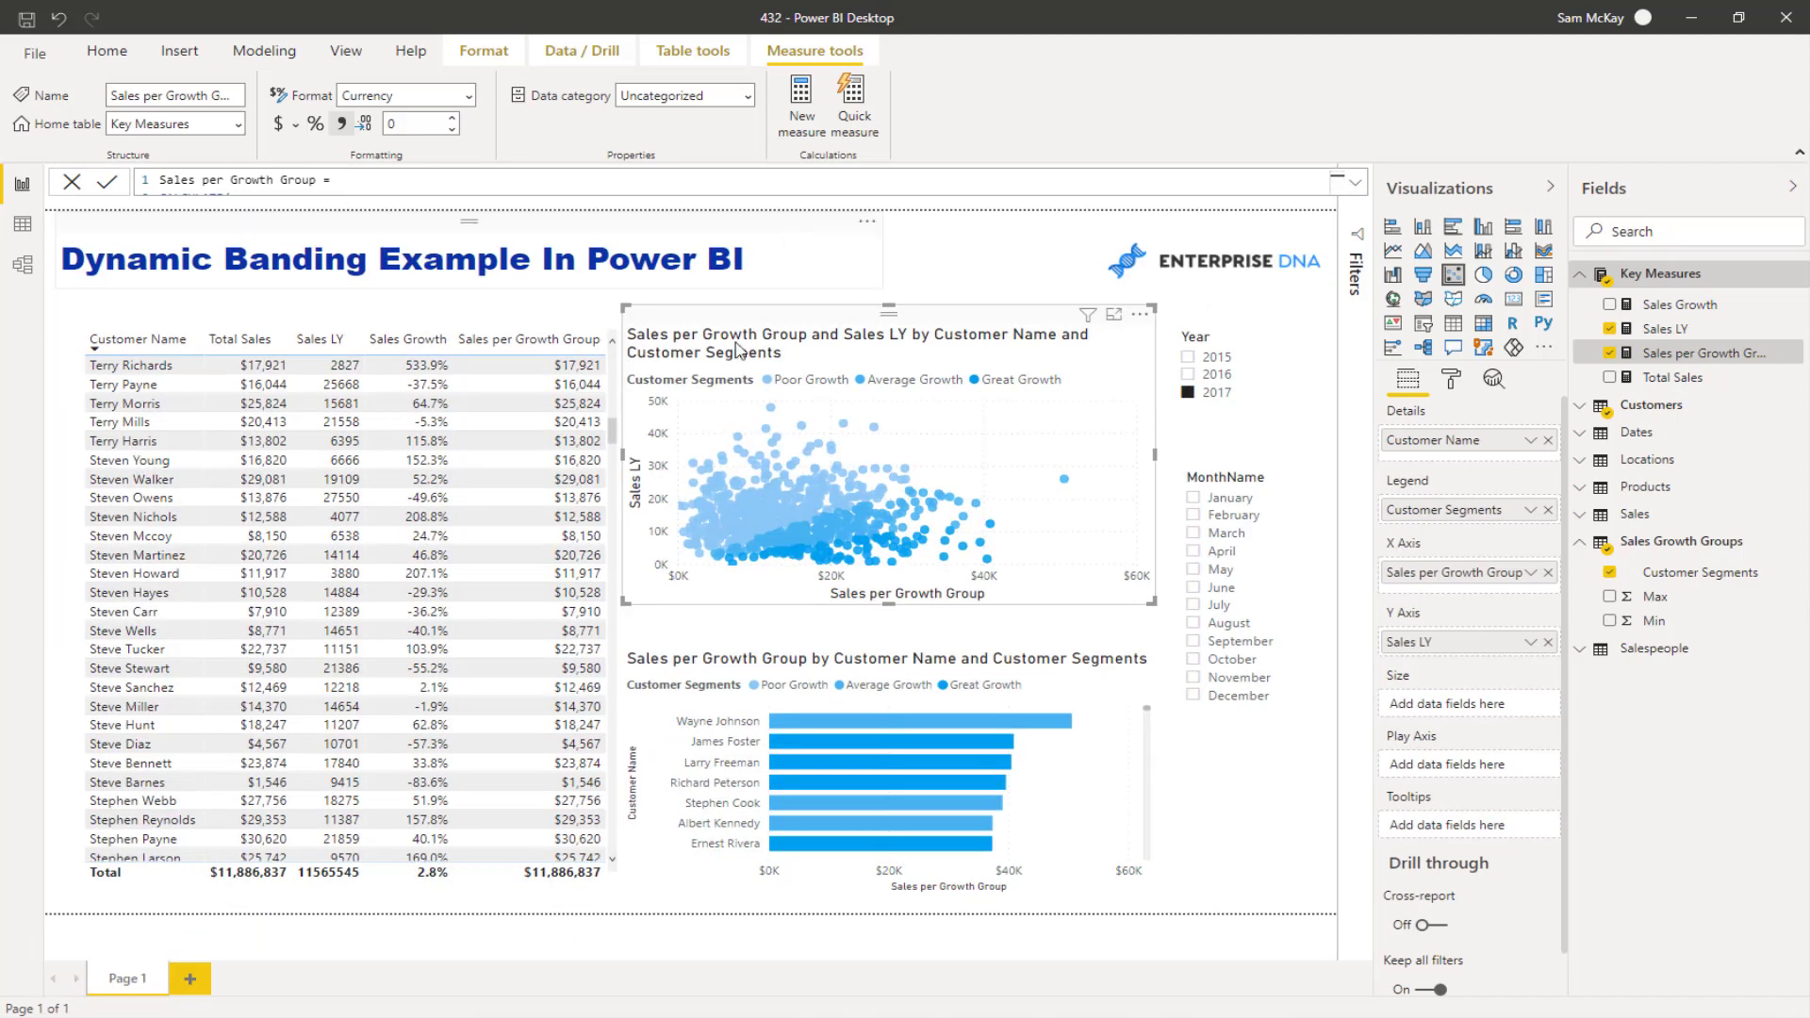
left_click(462, 320)
left_click(1687, 353)
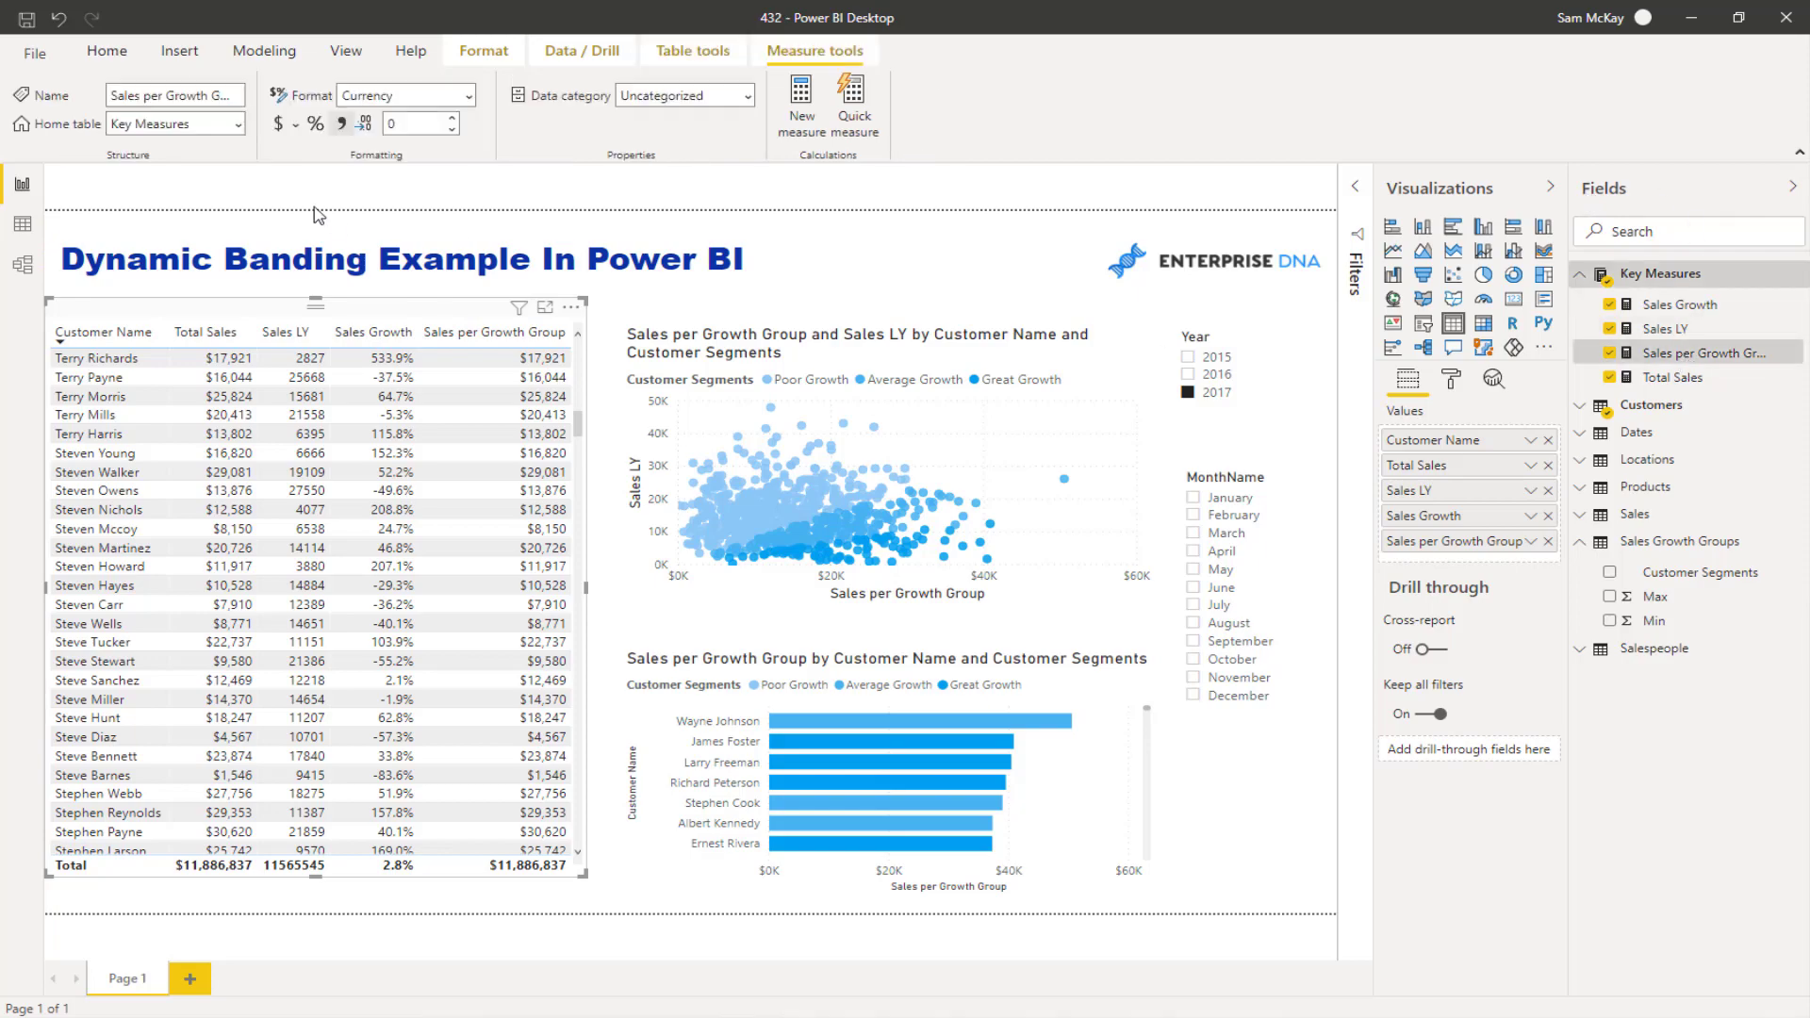
left_click(1354, 182)
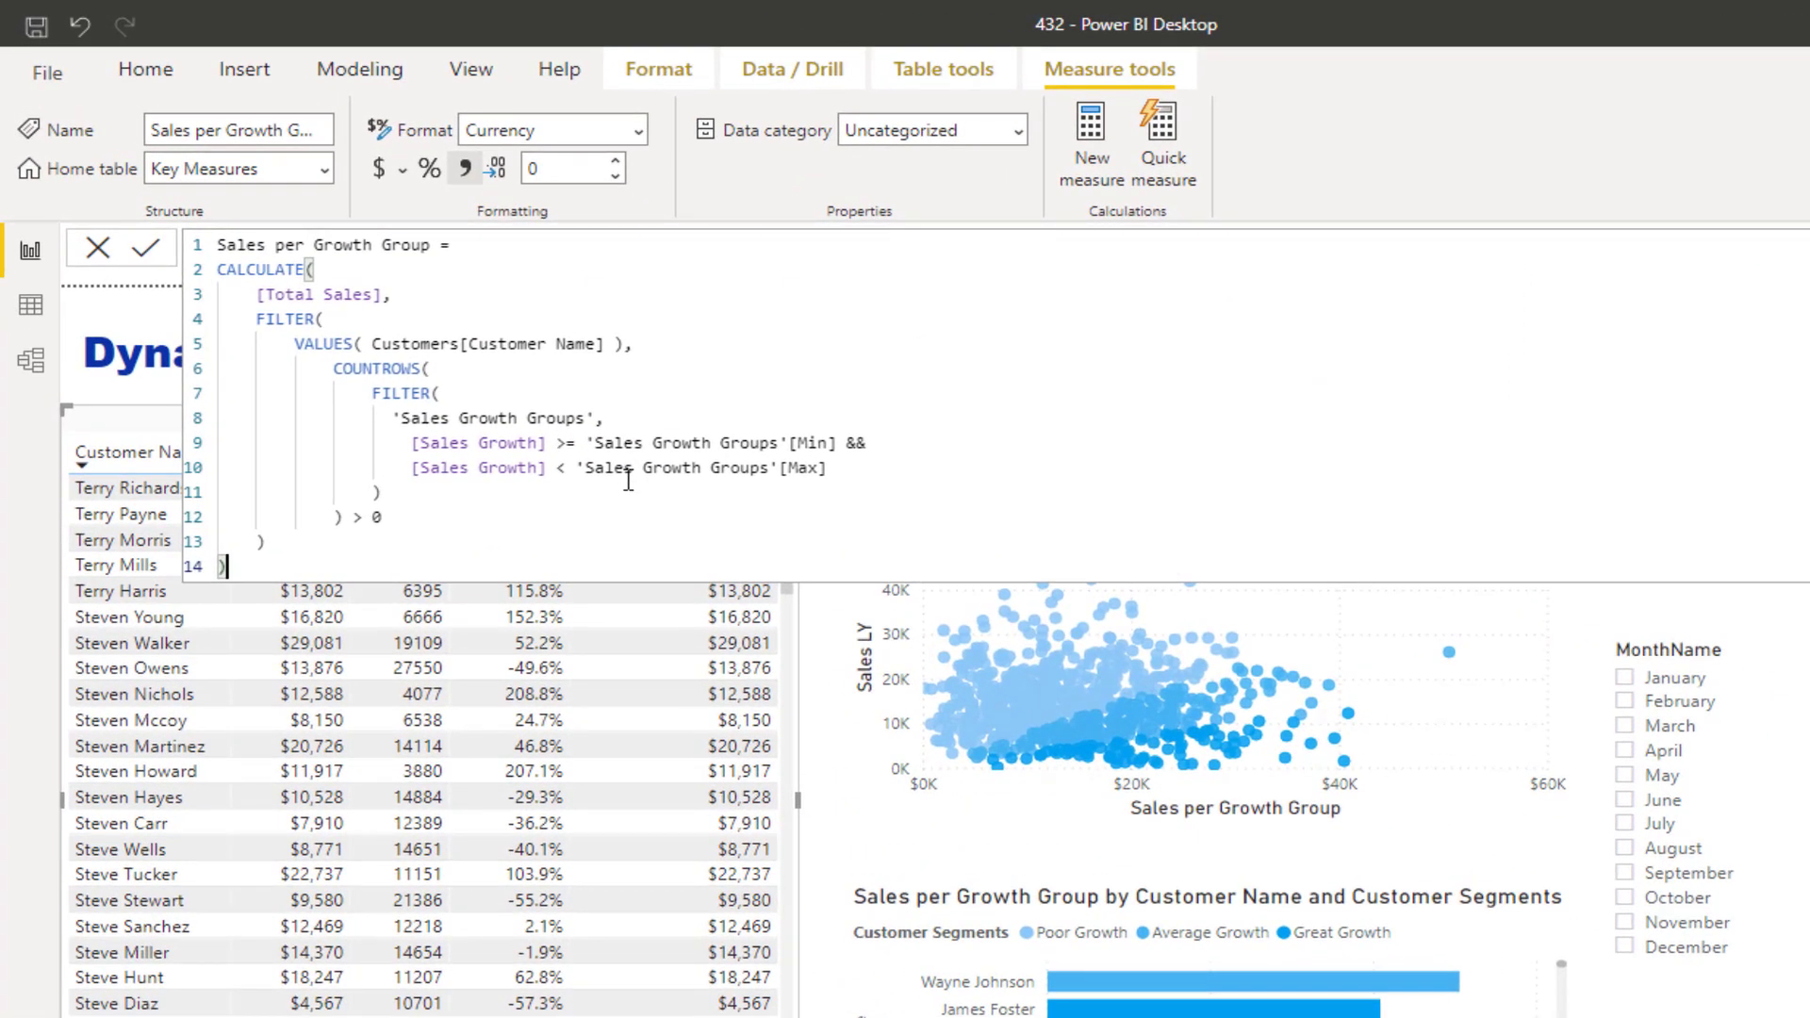
Review the CALCULATE body, Sales Growth Groups, [Sales Growth], Max comparison and [Total Sales] parts, then collapse
left_click_drag(226, 267, 536, 538)
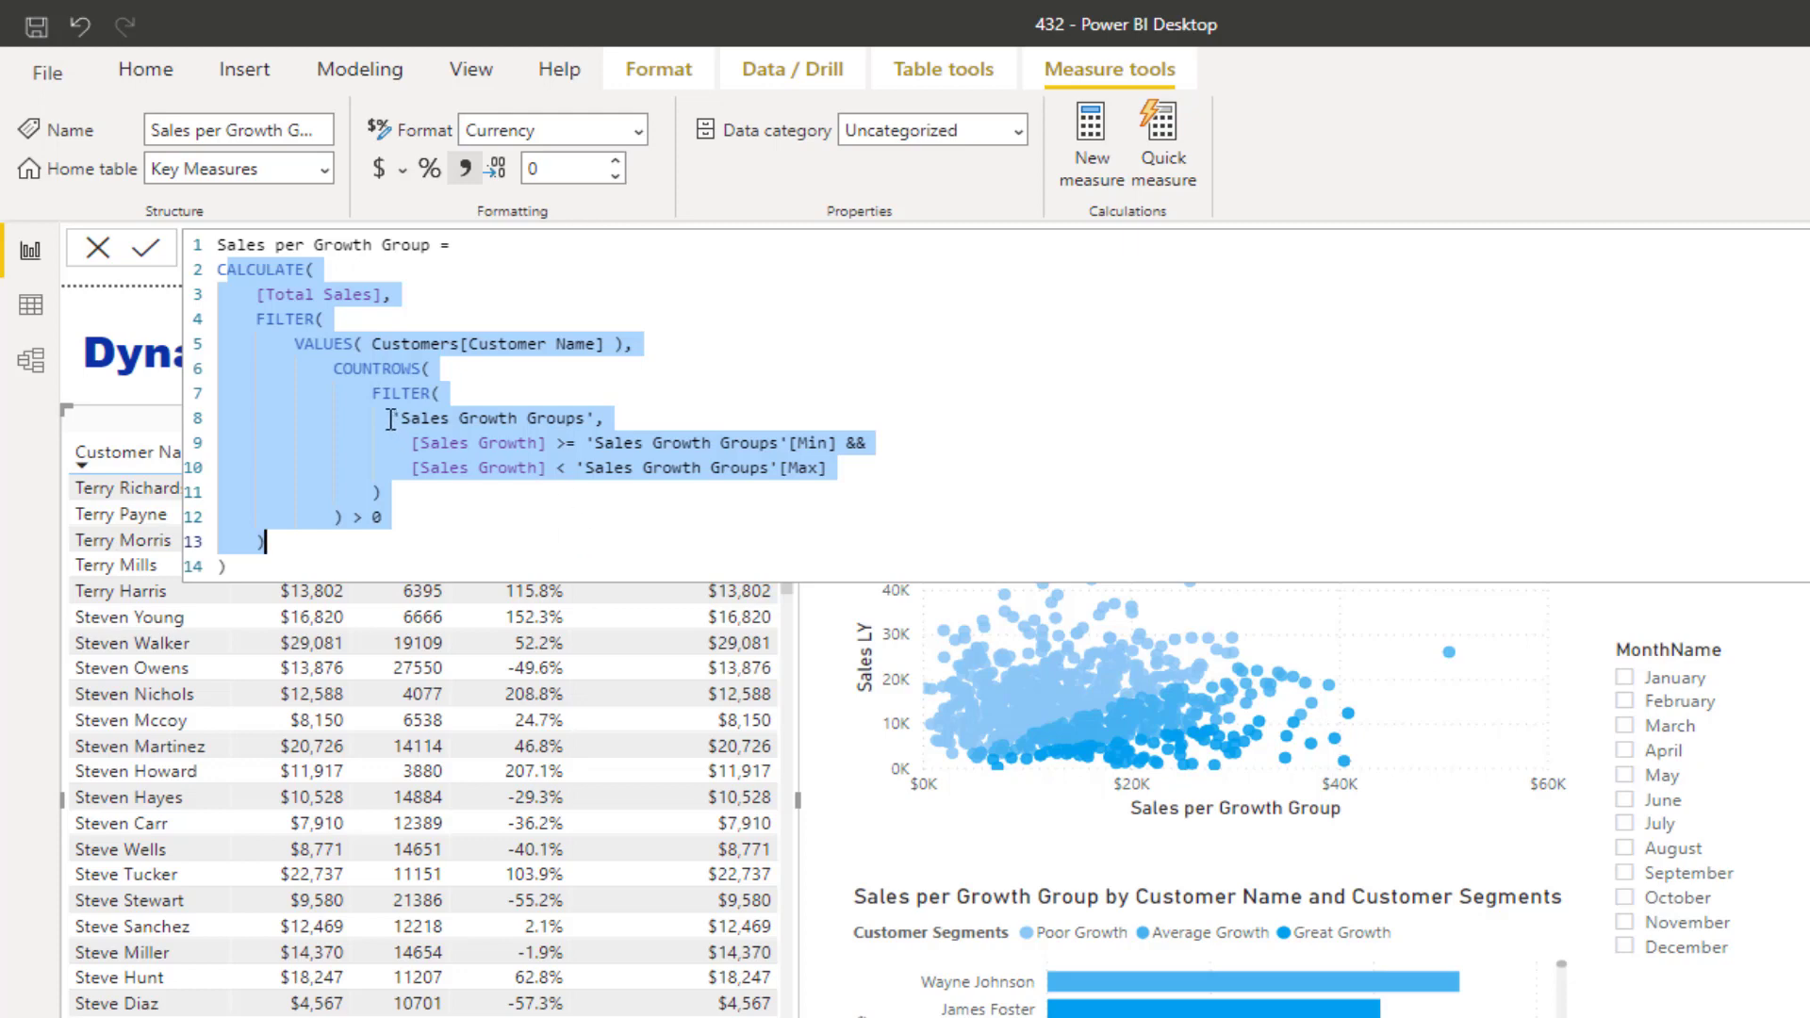
left_click_drag(381, 415, 616, 421)
left_click(616, 421)
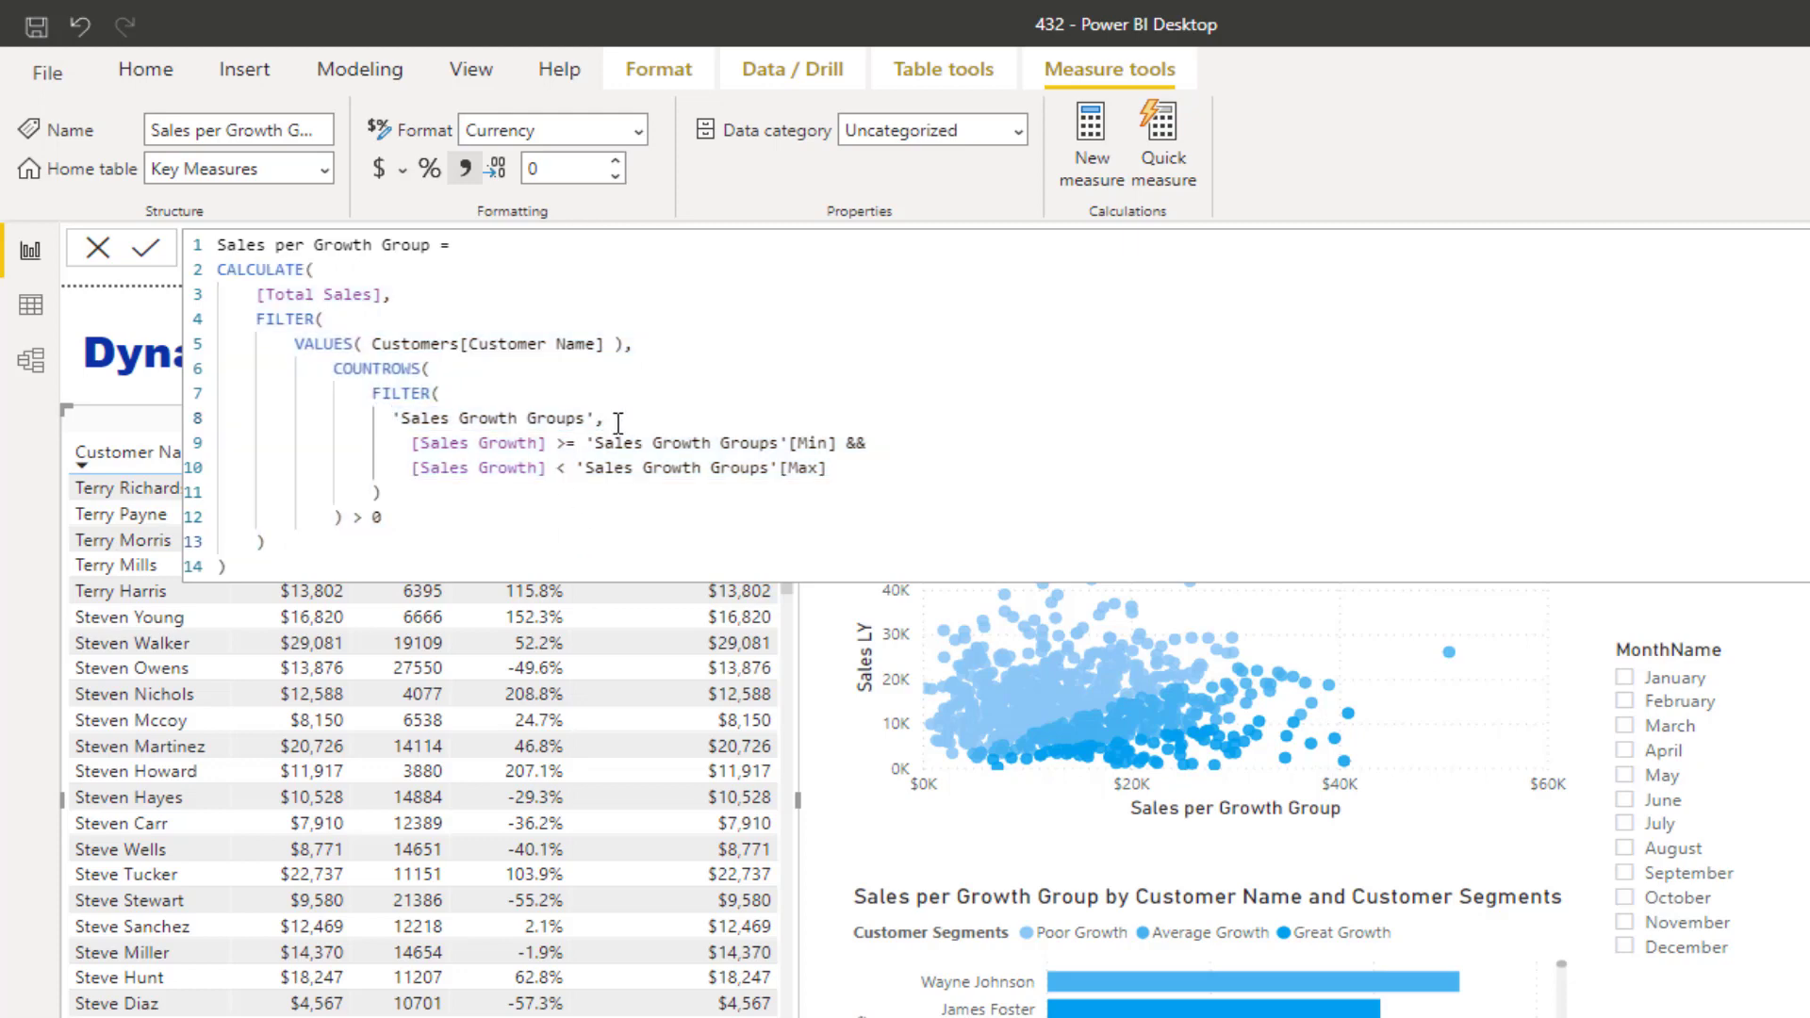
left_click_drag(416, 443, 557, 443)
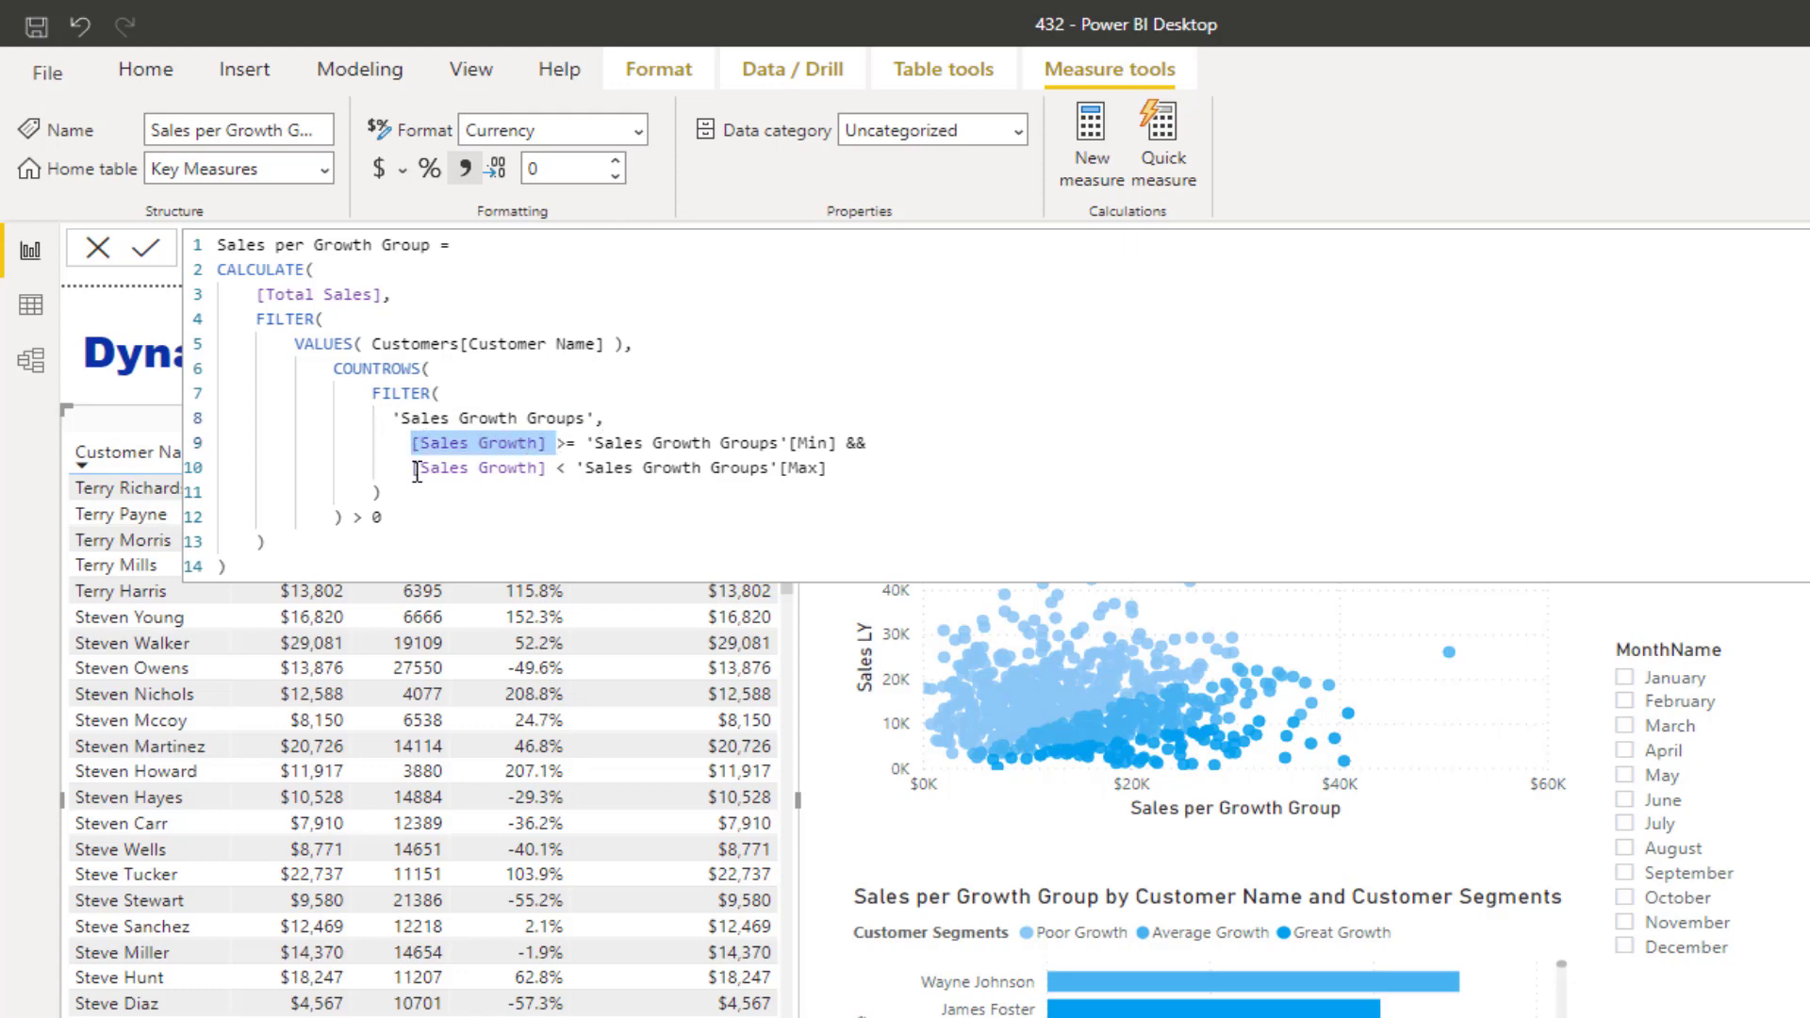
left_click_drag(412, 468, 577, 469)
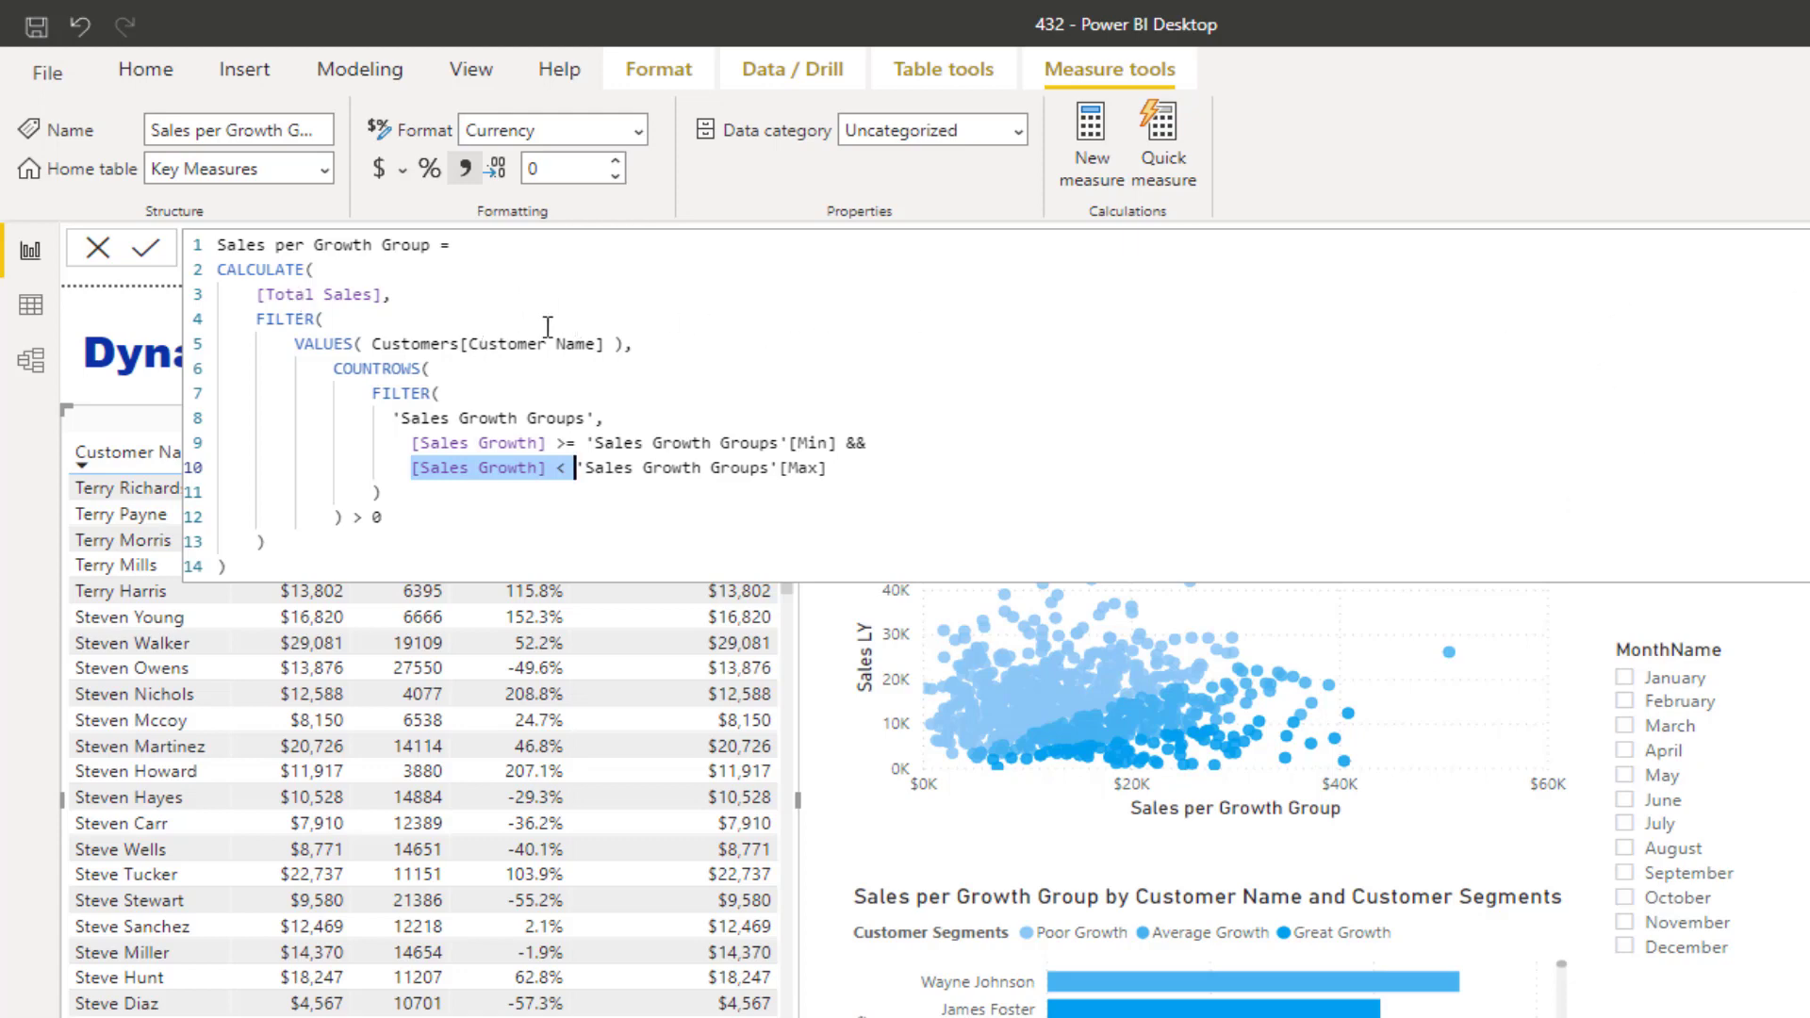
left_click_drag(392, 294, 253, 294)
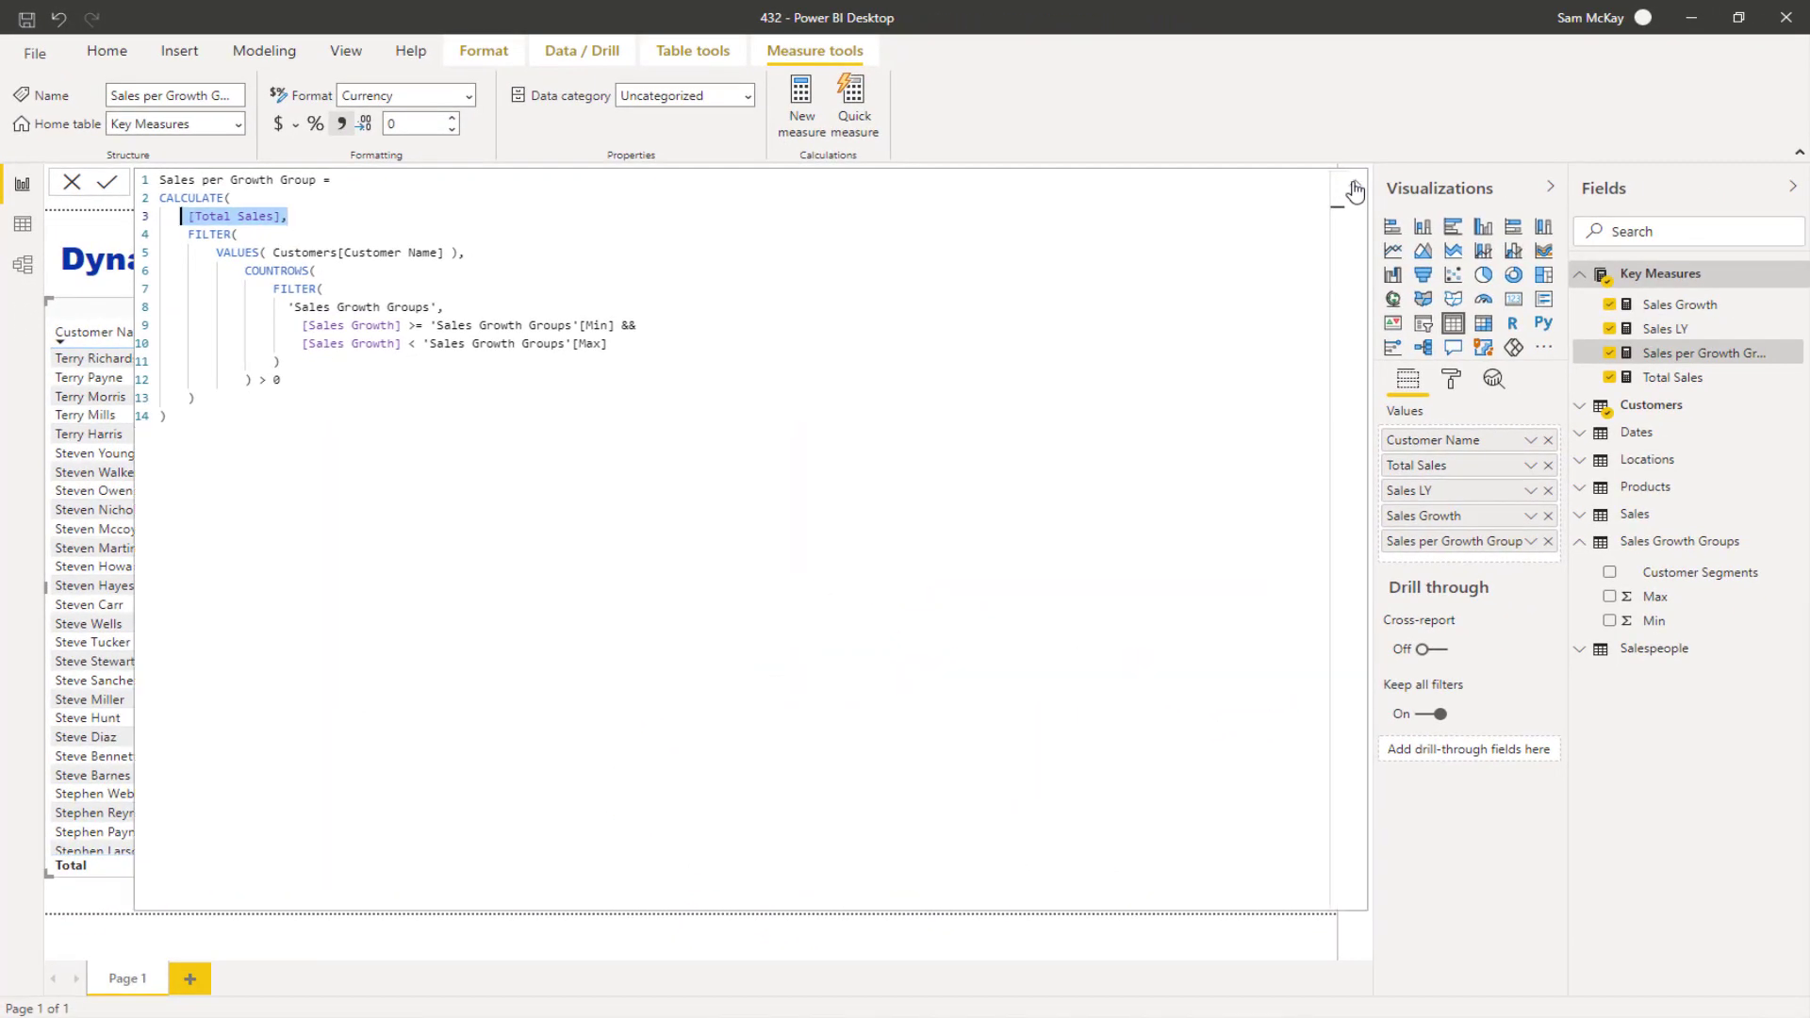
left_click(1355, 186)
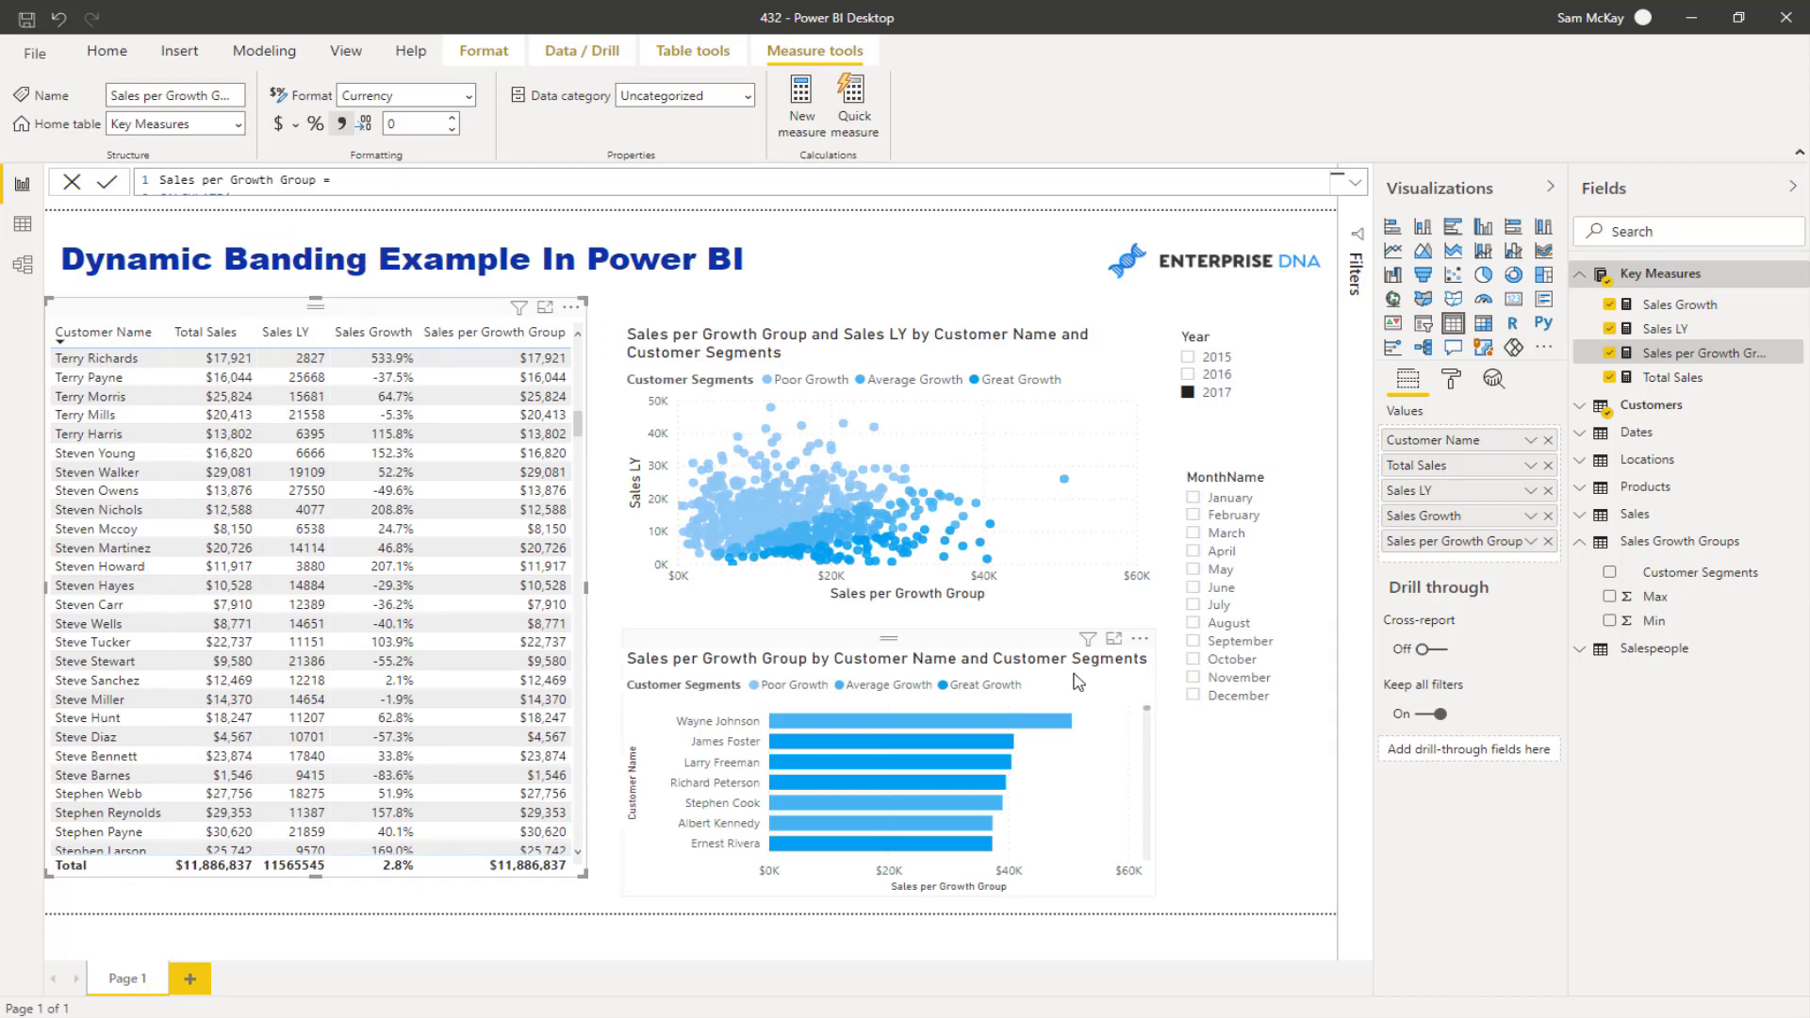
left_click(1053, 654)
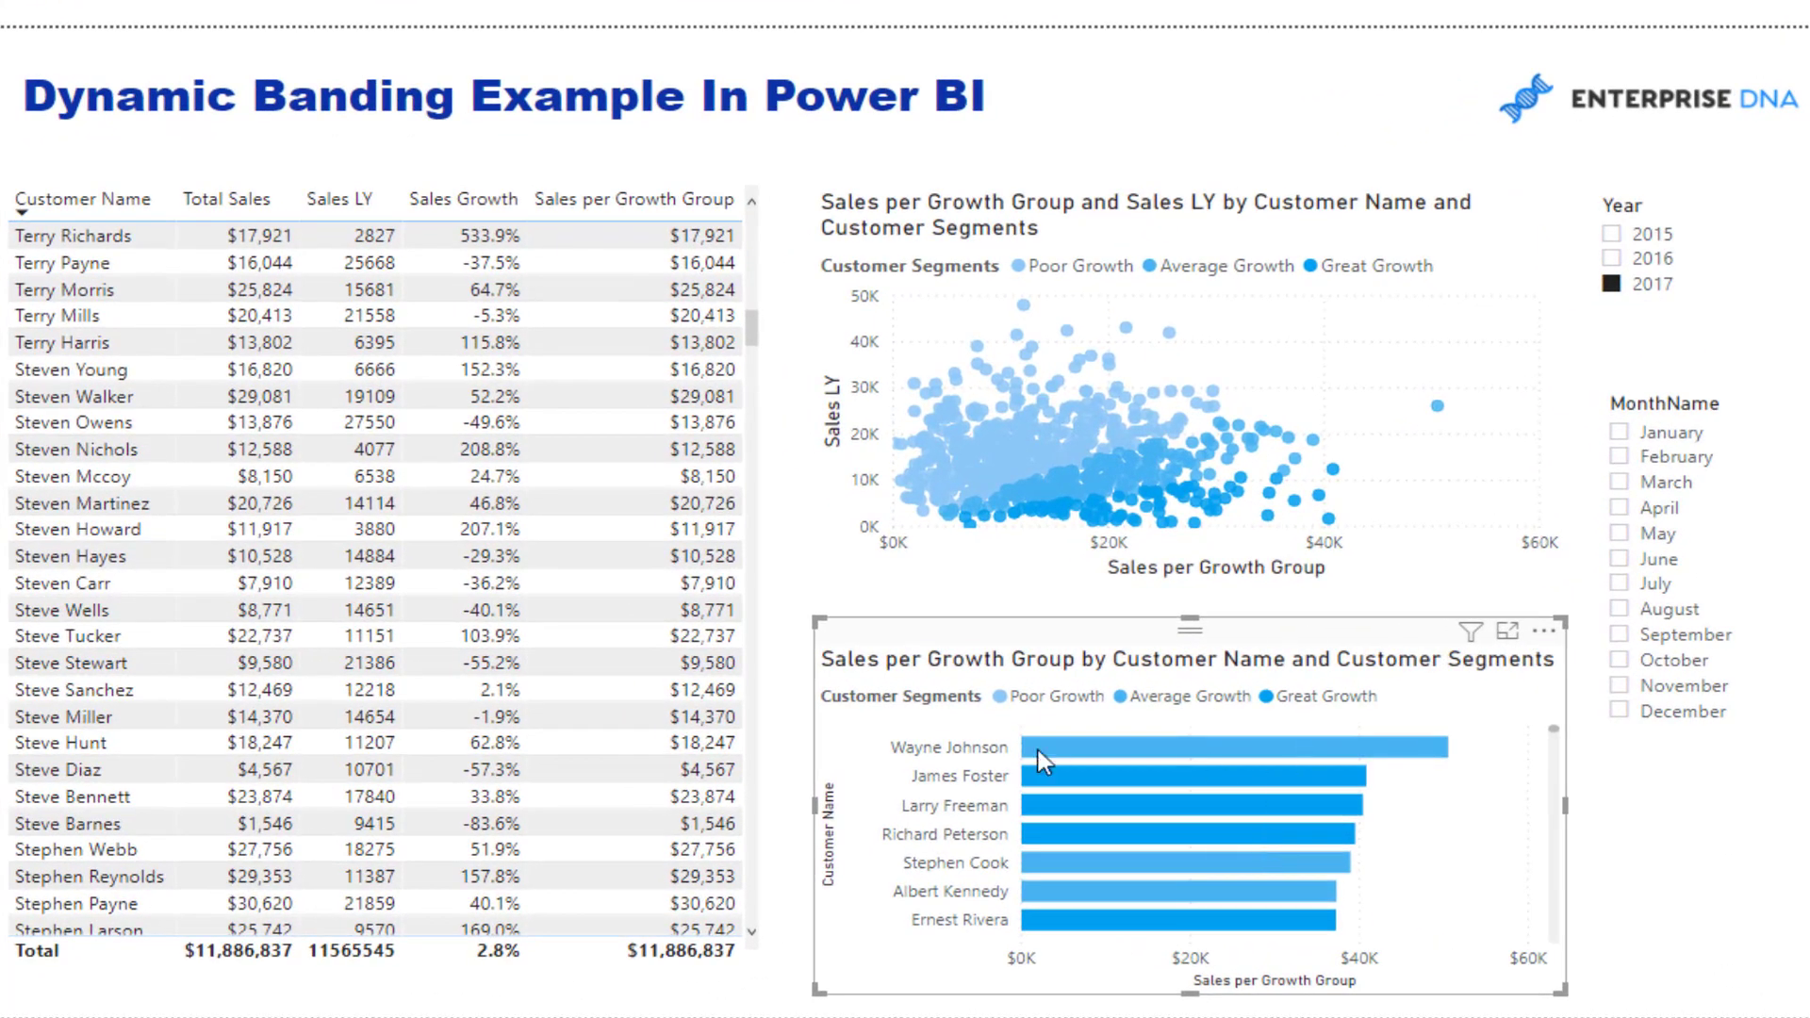
scroll(1419, 784, "down", 3)
scroll(1419, 784, "down", 10)
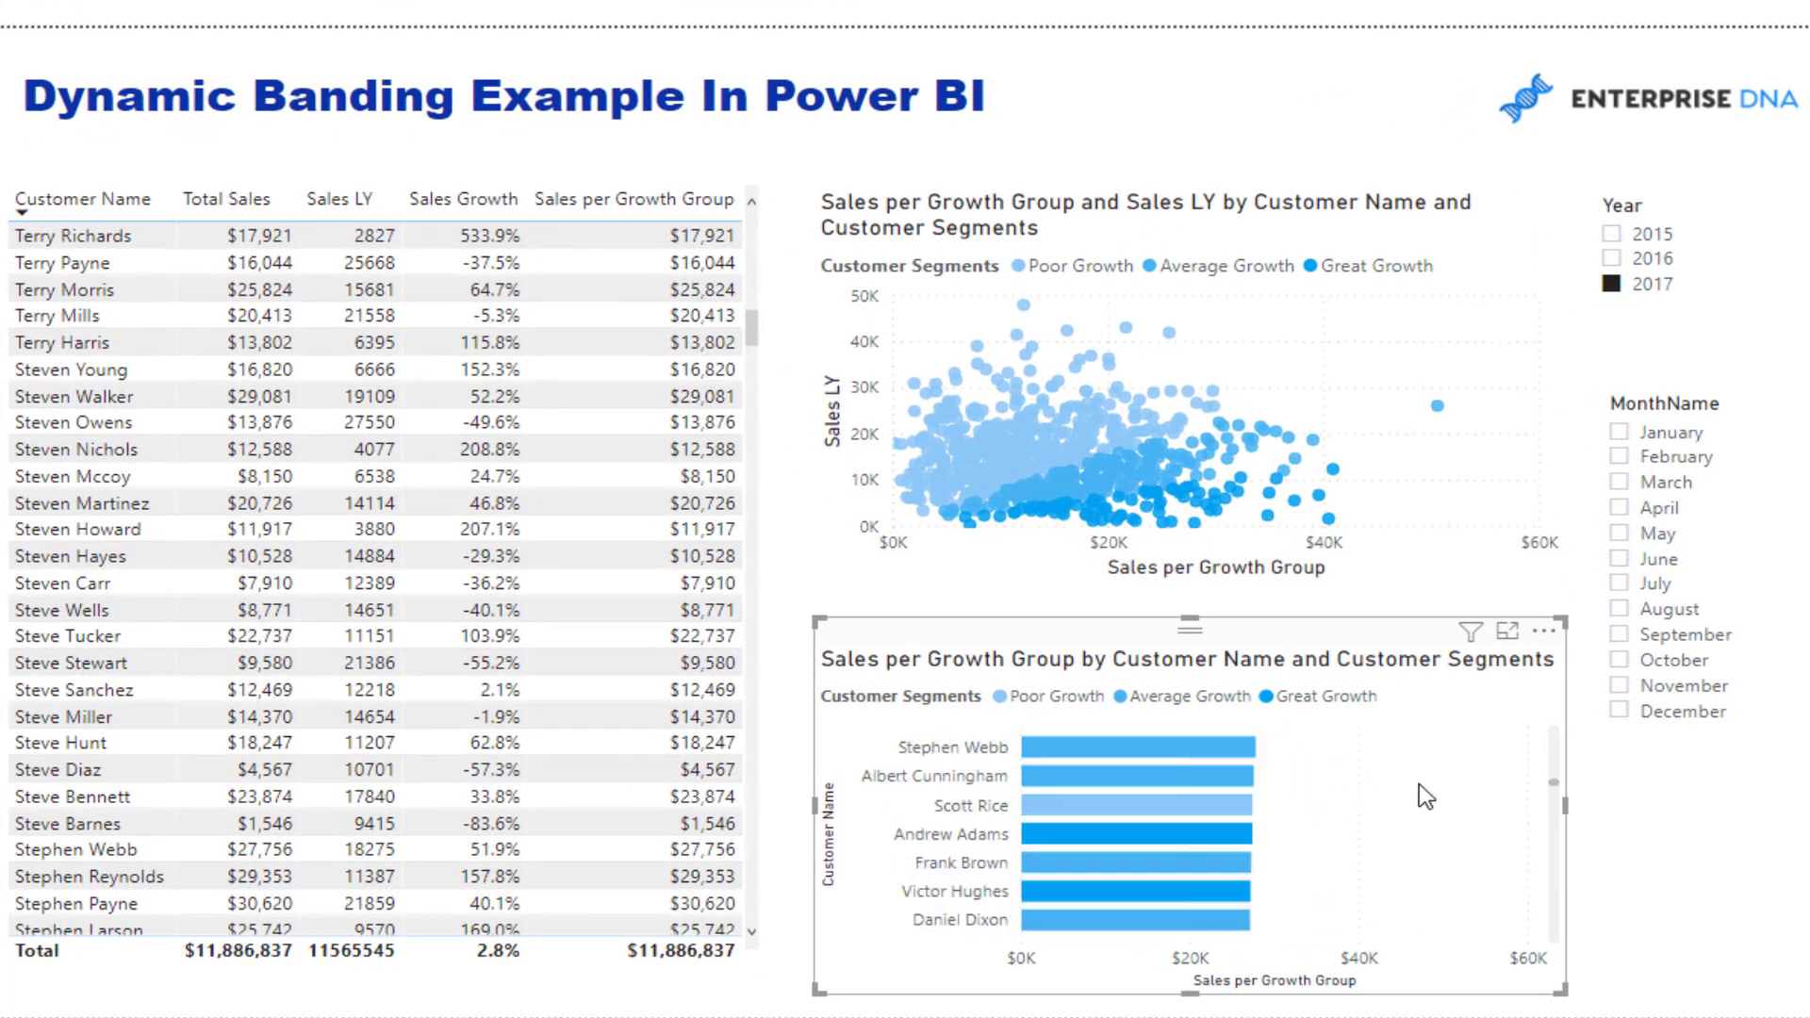
scroll(1418, 784, "up", 15)
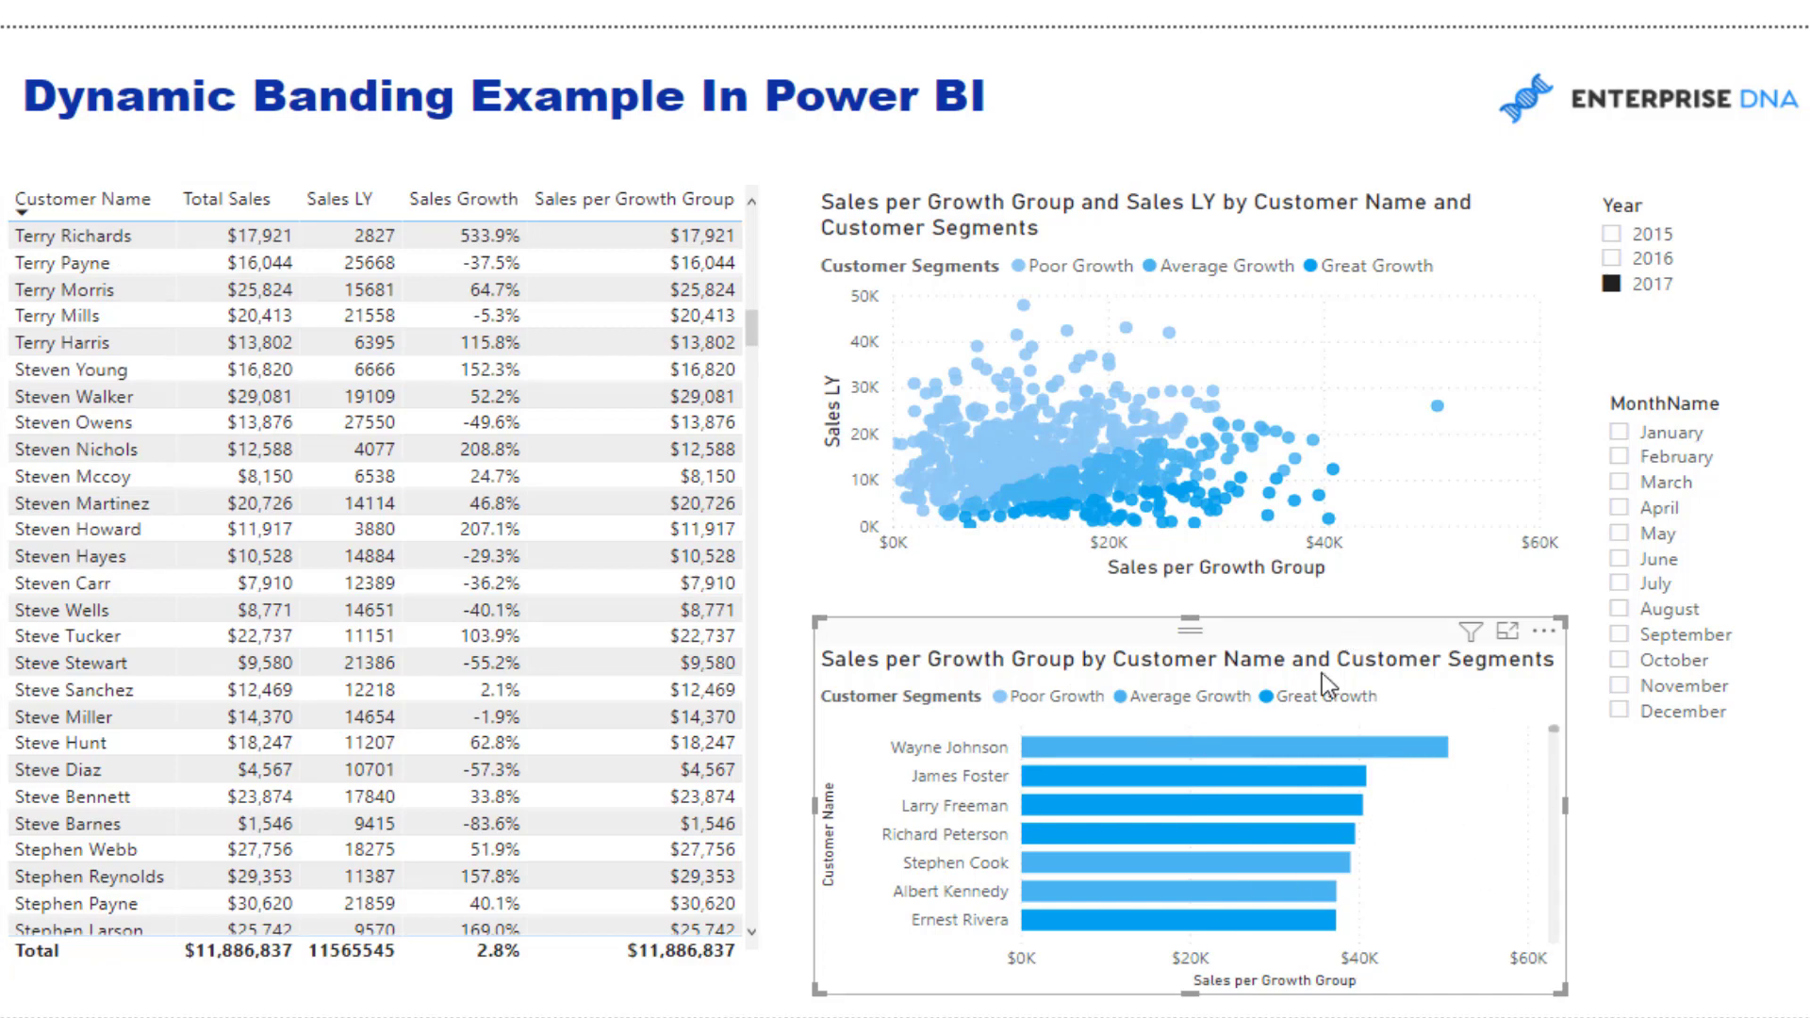
left_click(1099, 744)
left_click(1638, 537)
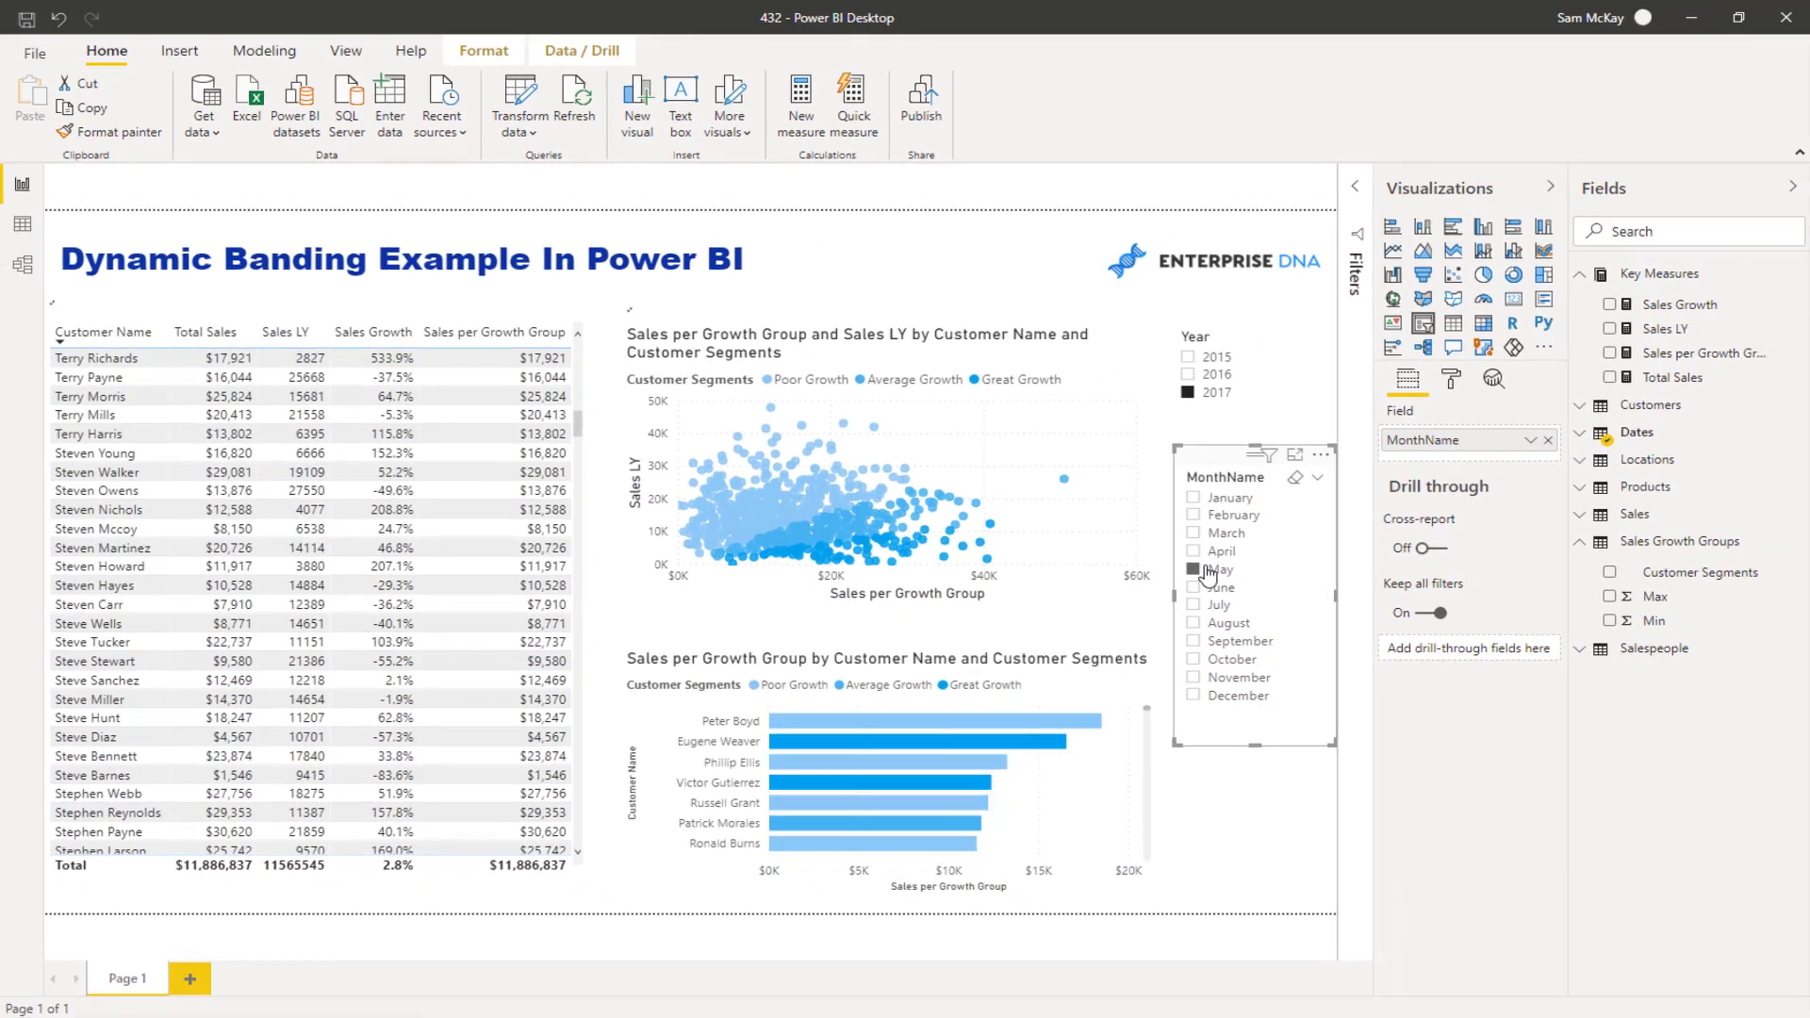
left_click(1194, 569)
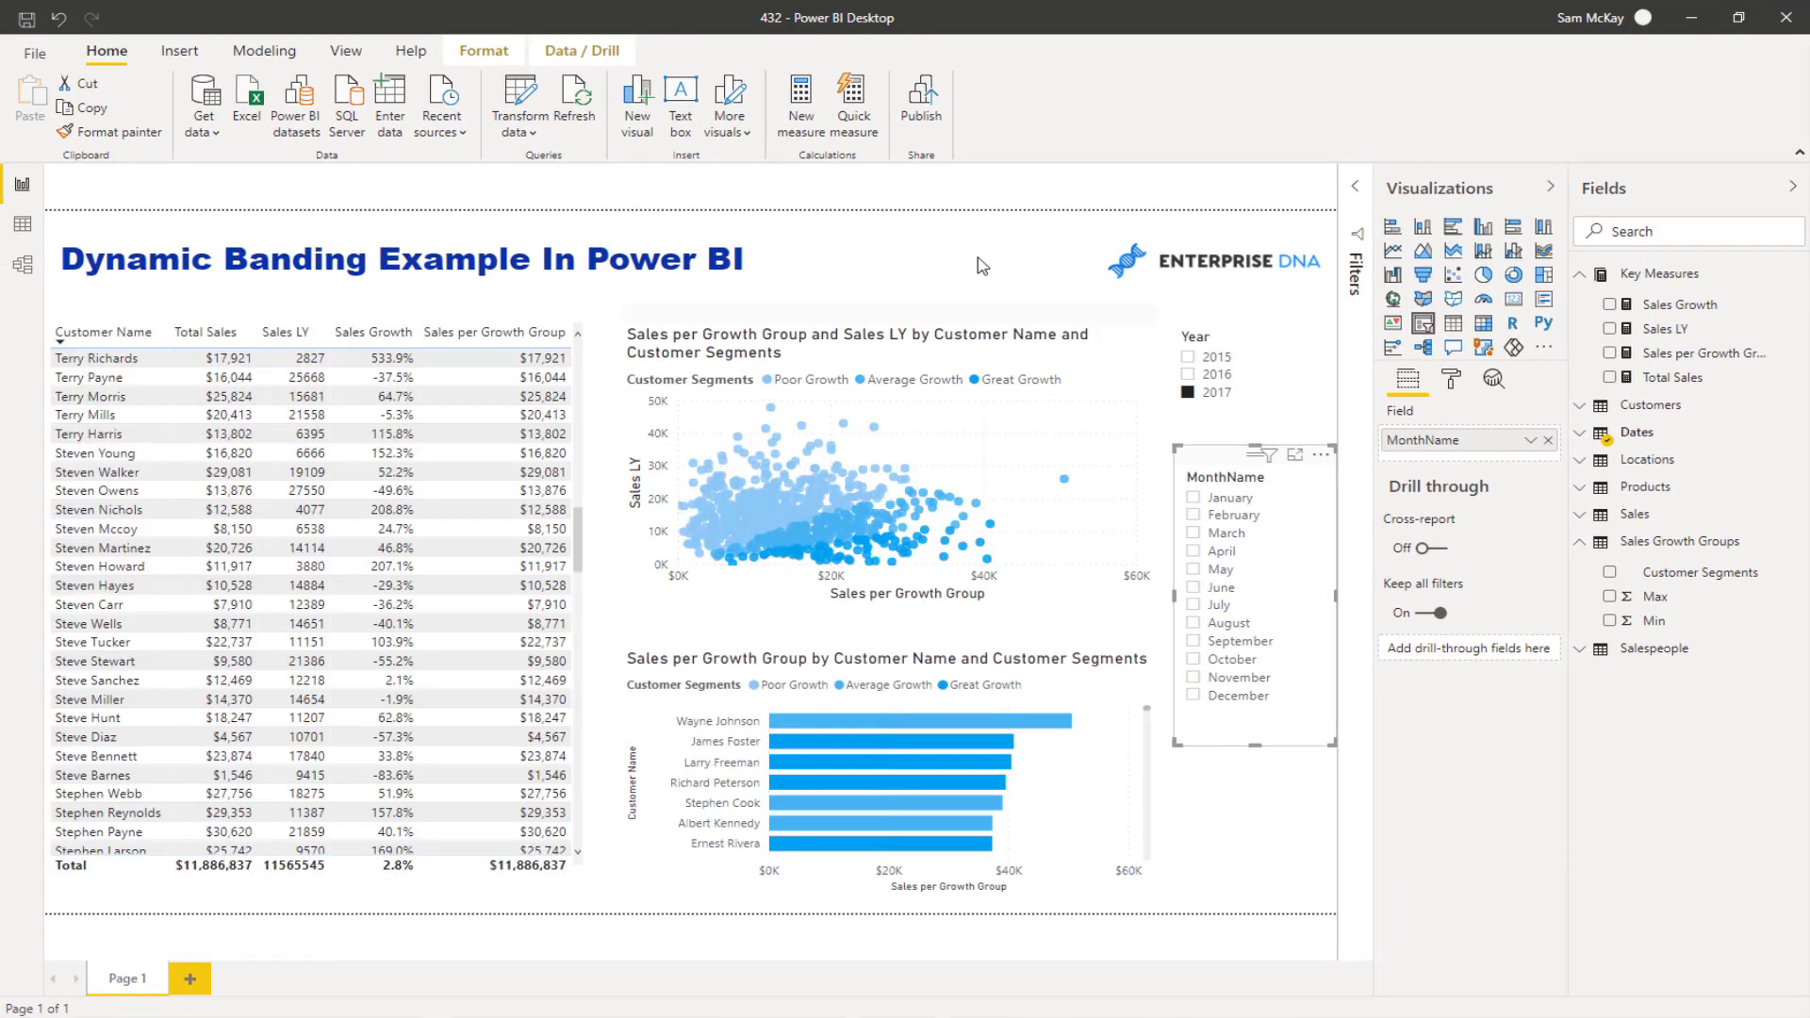